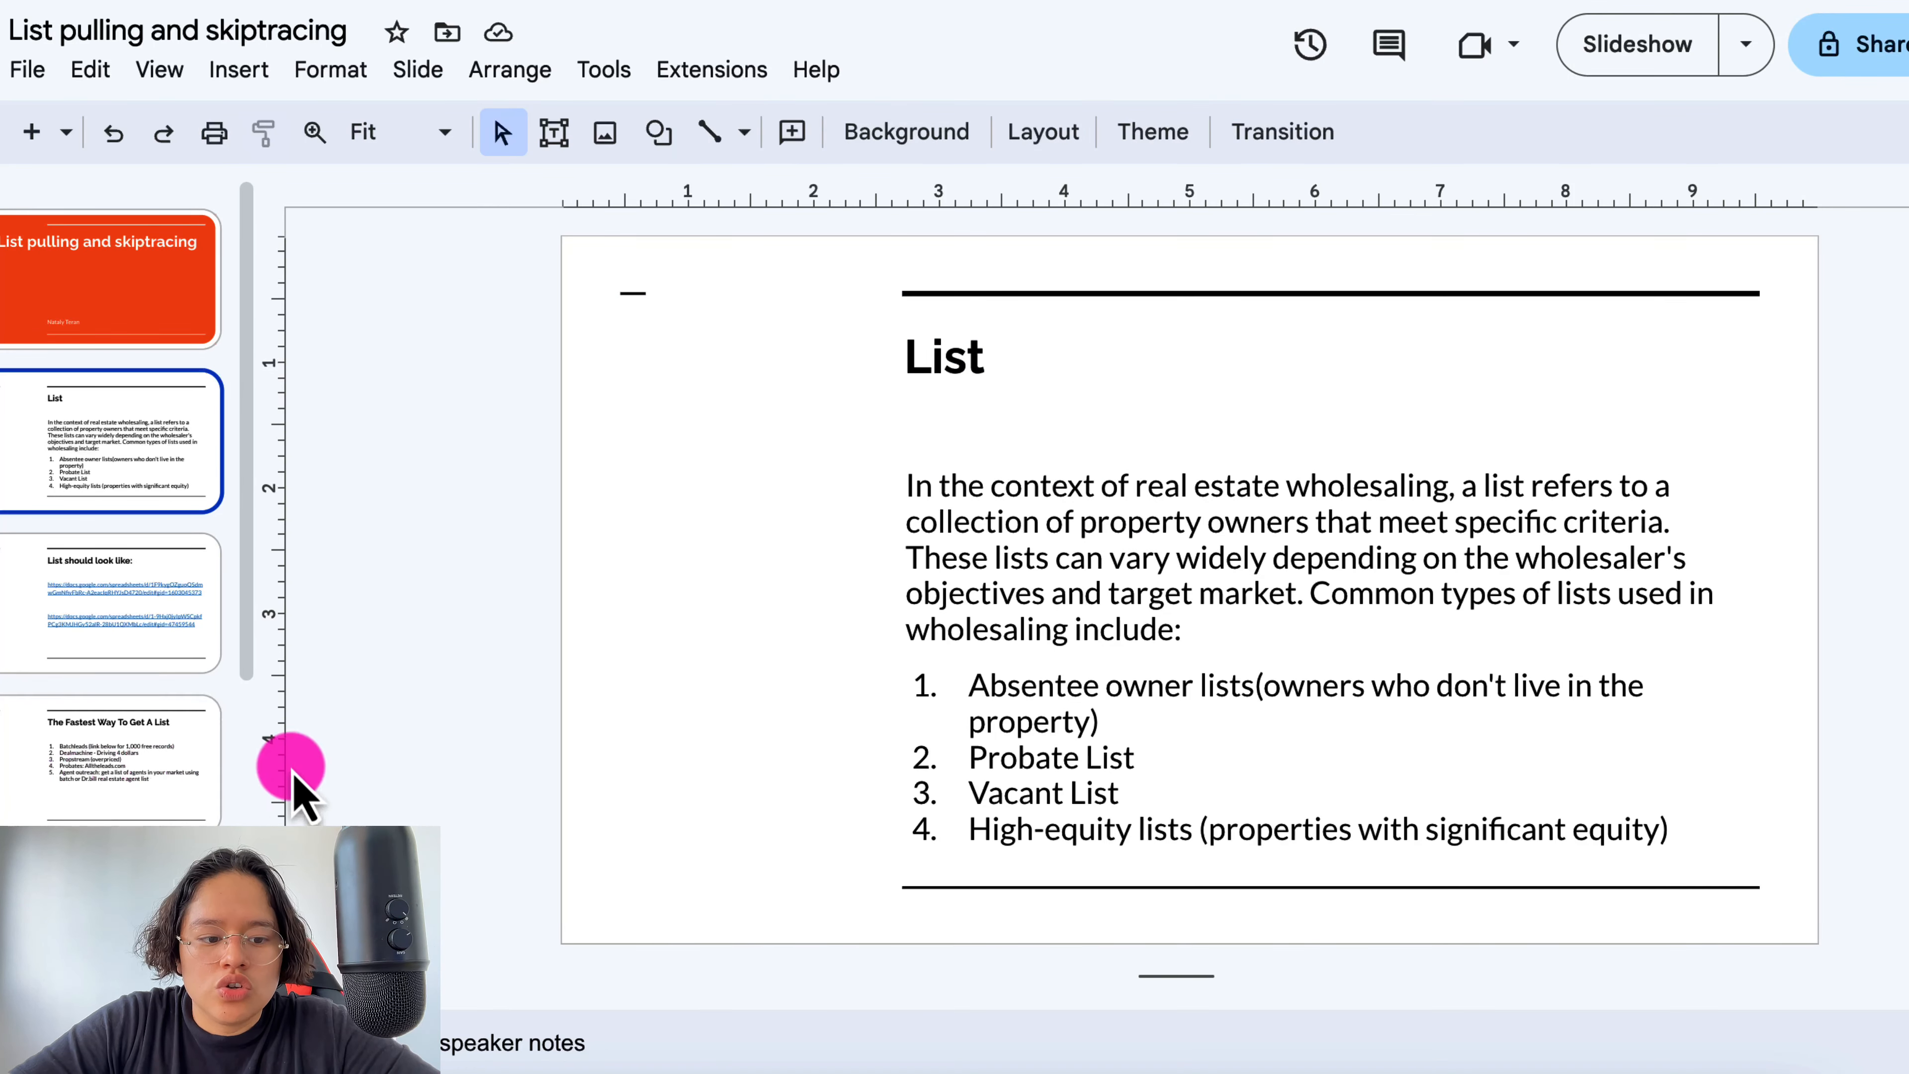
- Show the slide "The Fastest Way To Get A List" and highlight its five list sources one after another
click(74, 778)
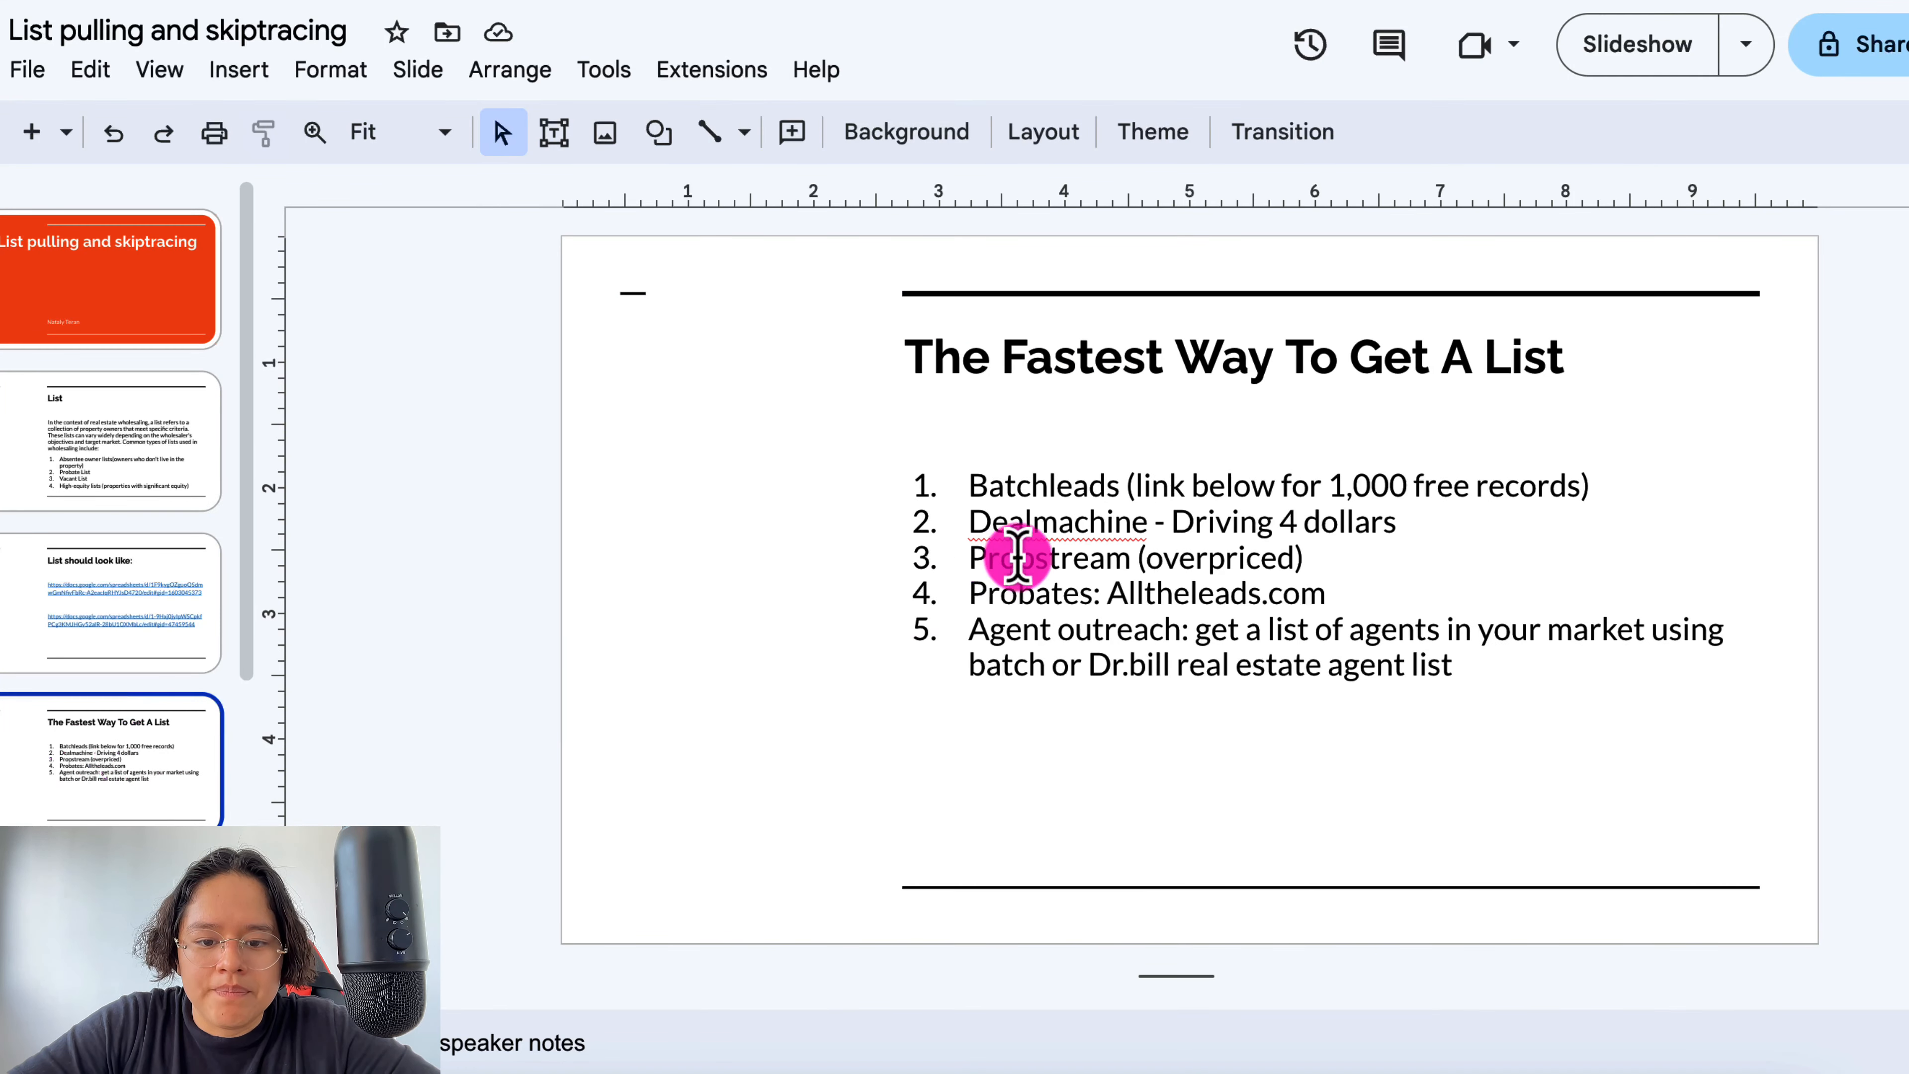
drag(988, 483, 1170, 484)
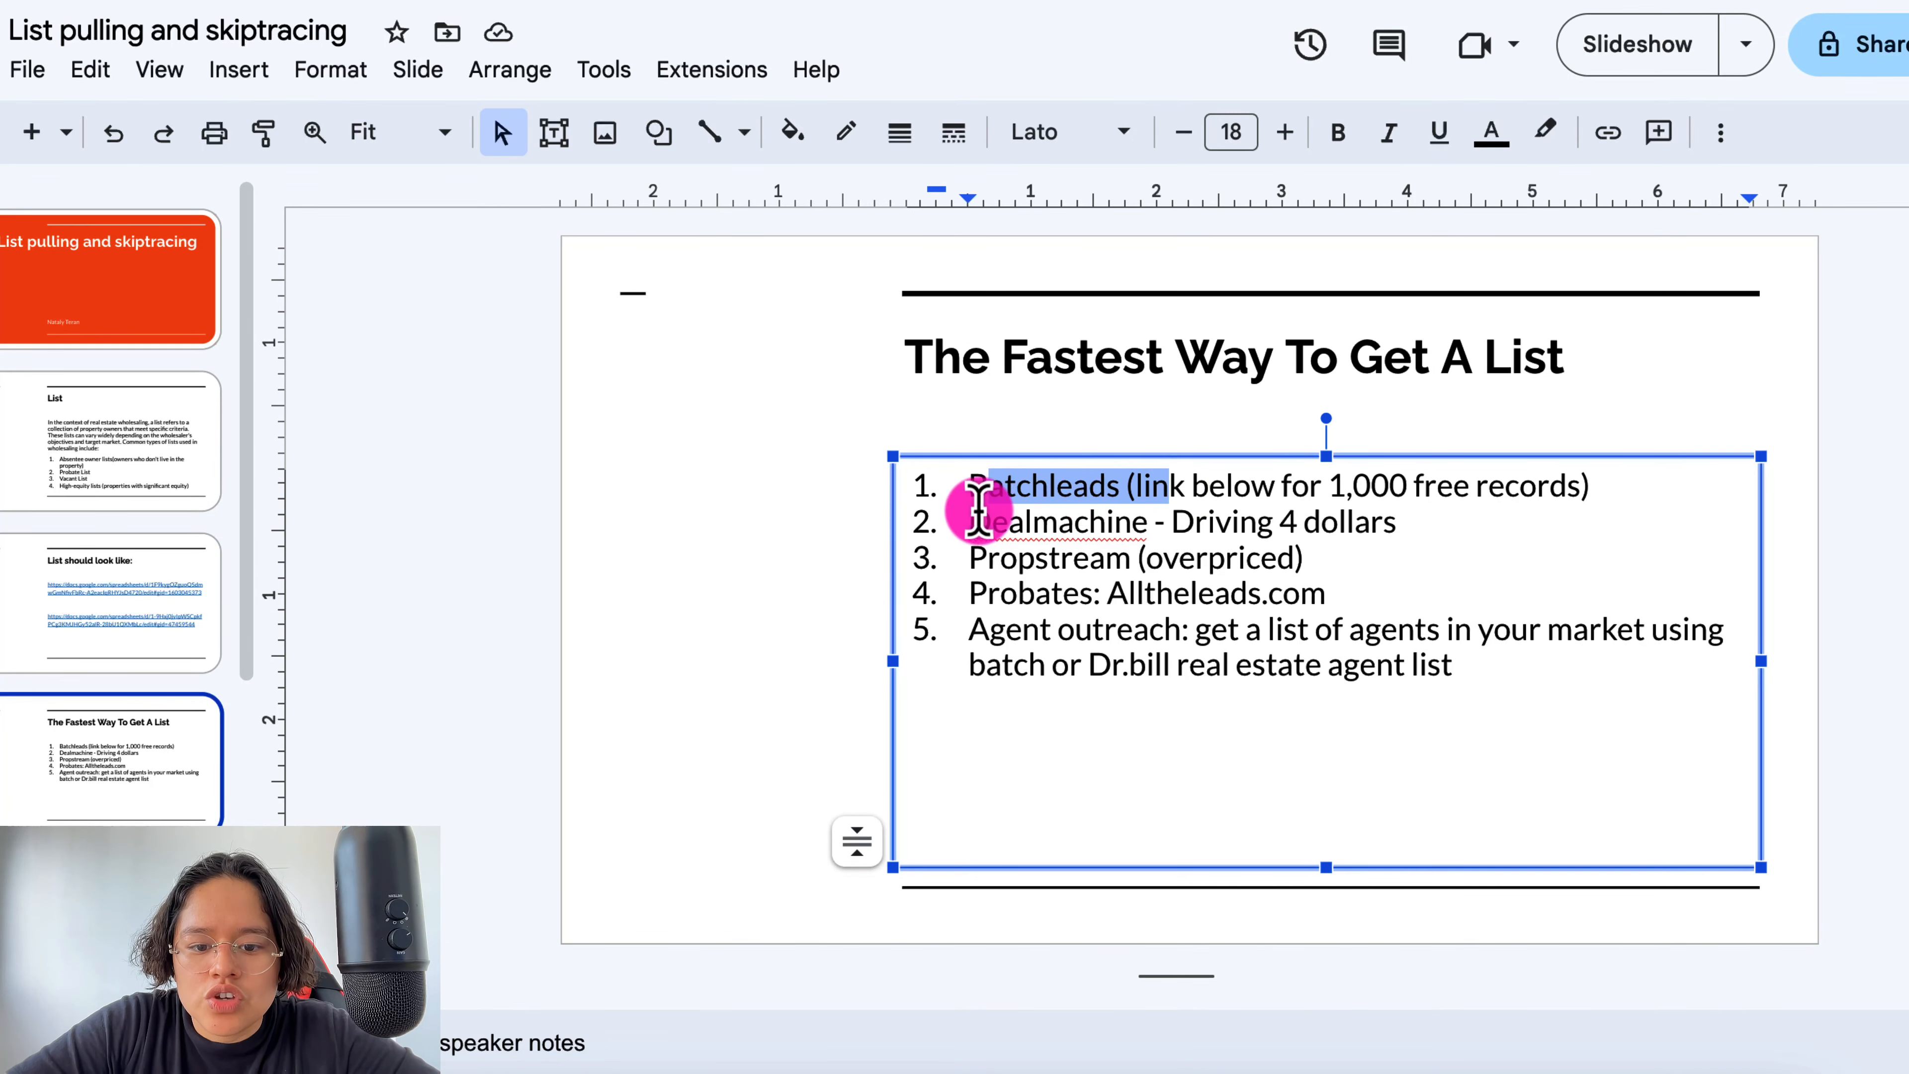
drag(971, 521, 1171, 519)
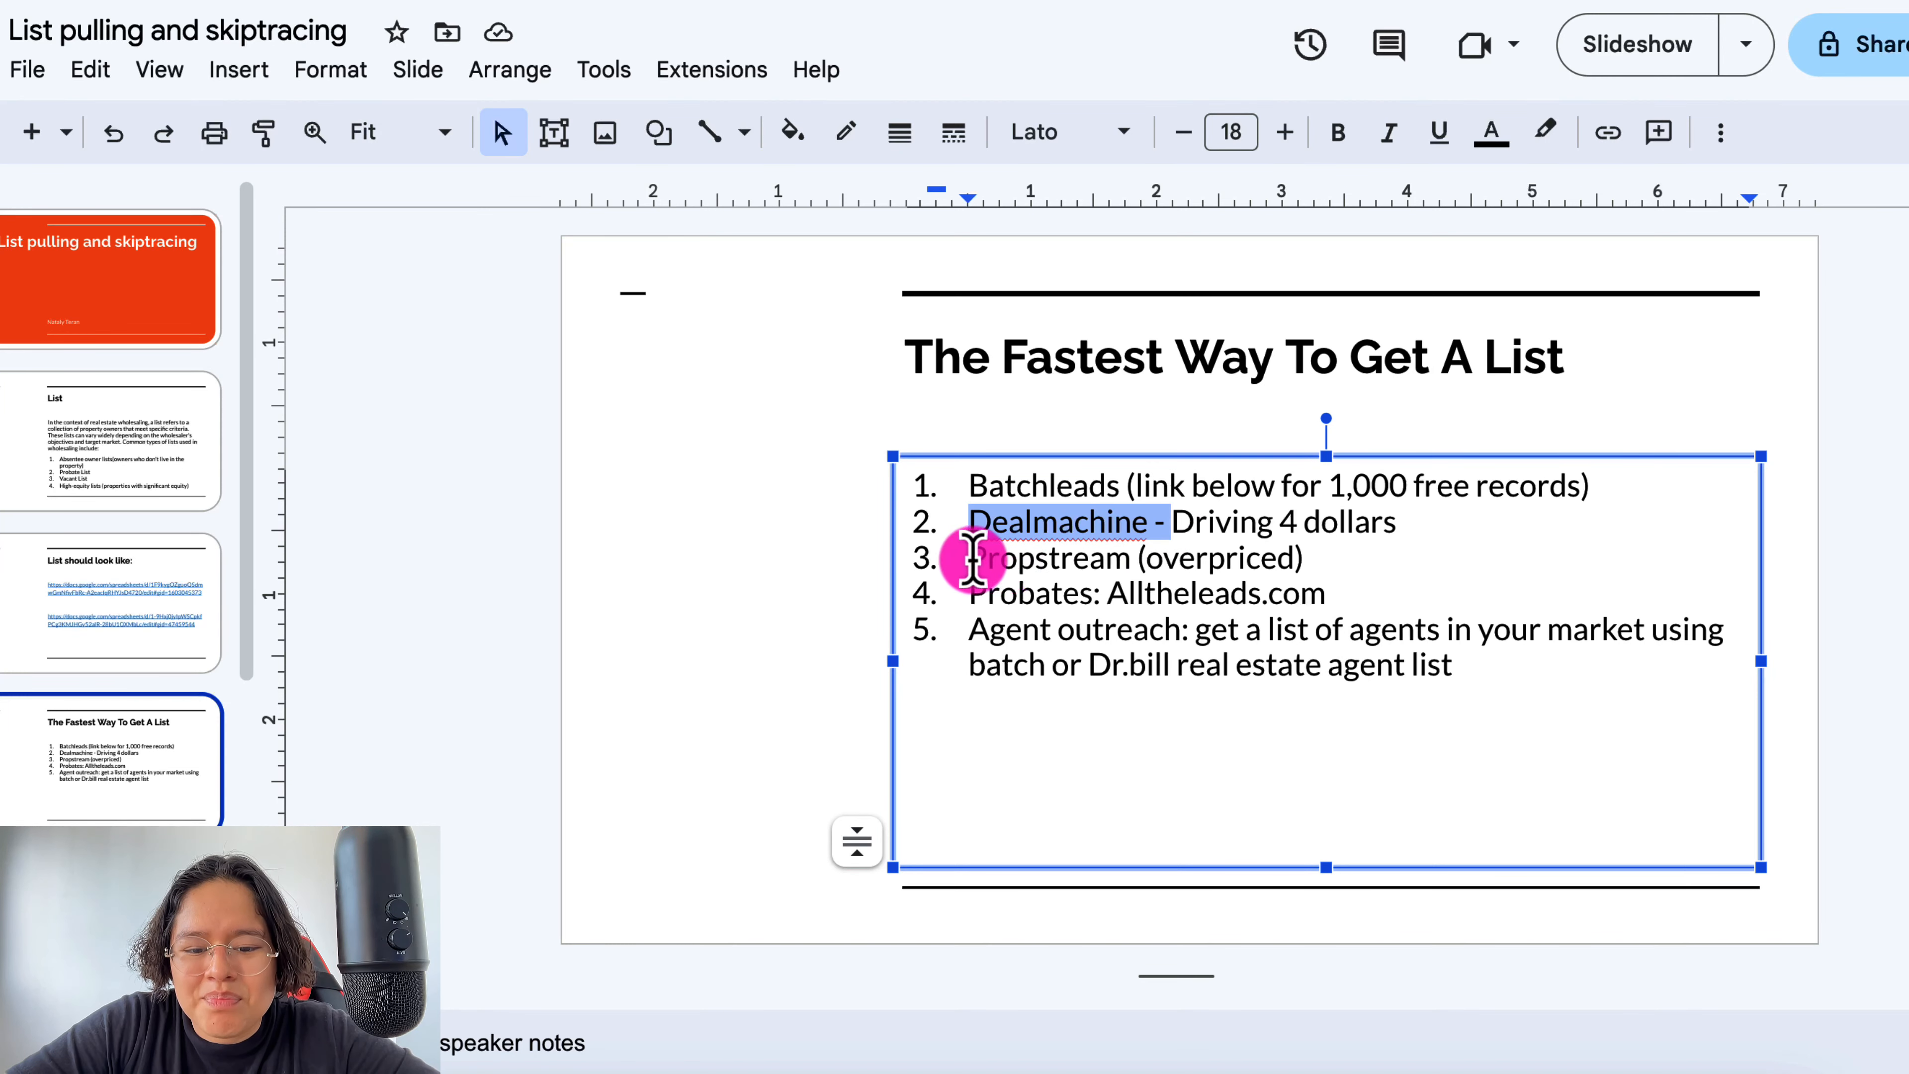
drag(972, 557, 1360, 562)
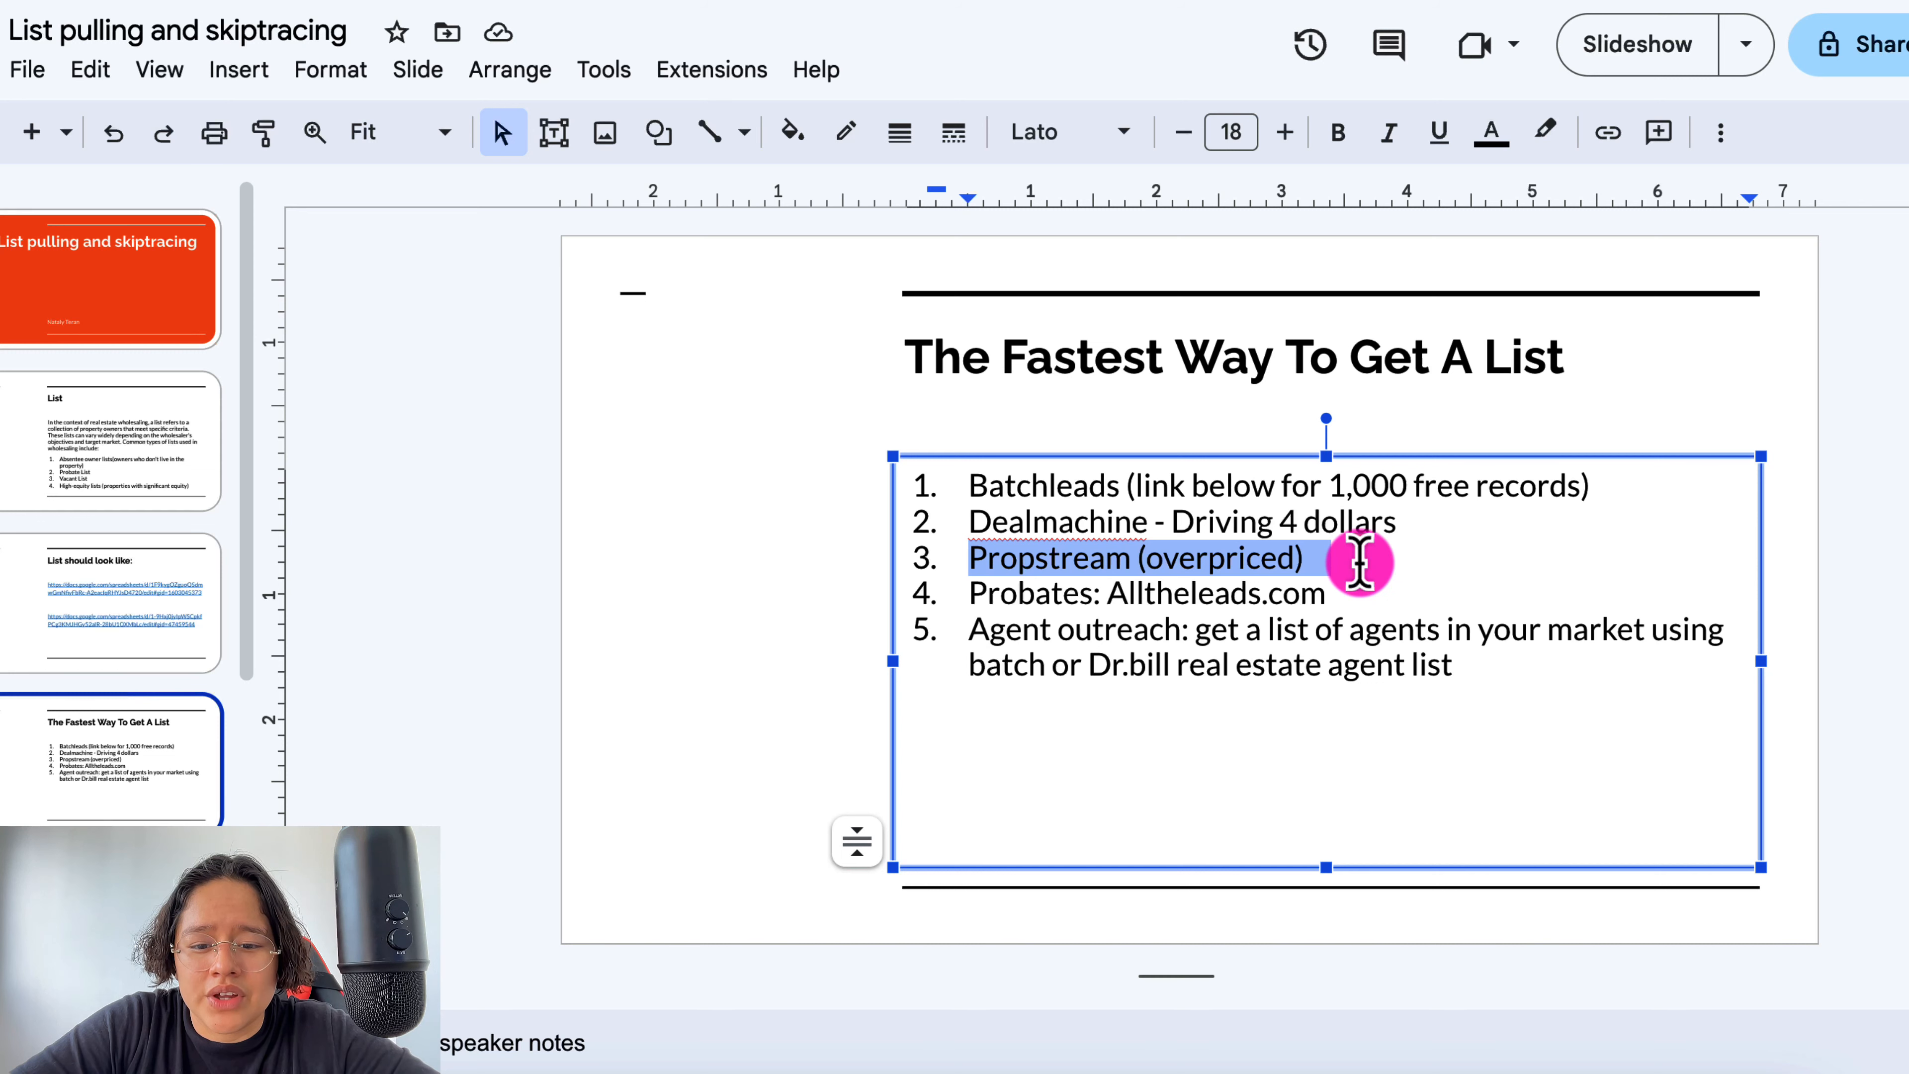
drag(969, 593, 1388, 592)
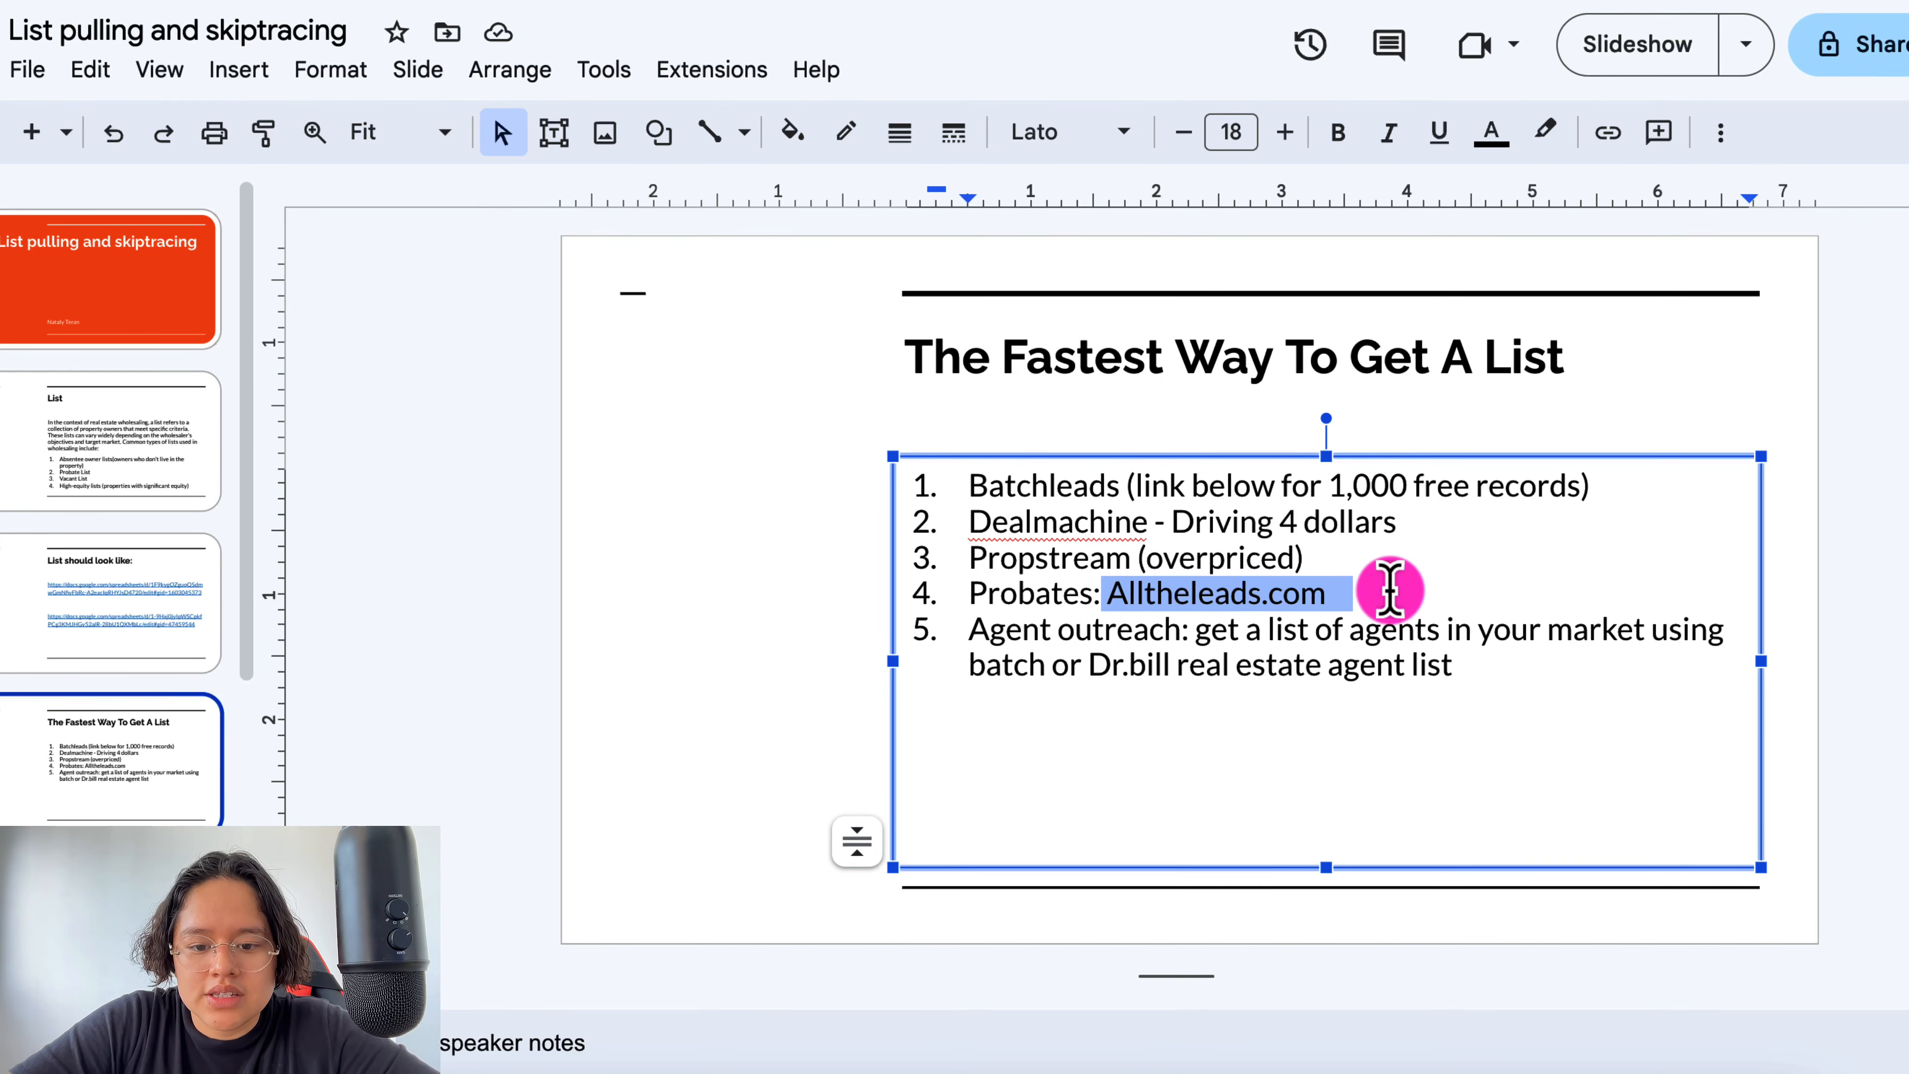
drag(969, 630, 1118, 629)
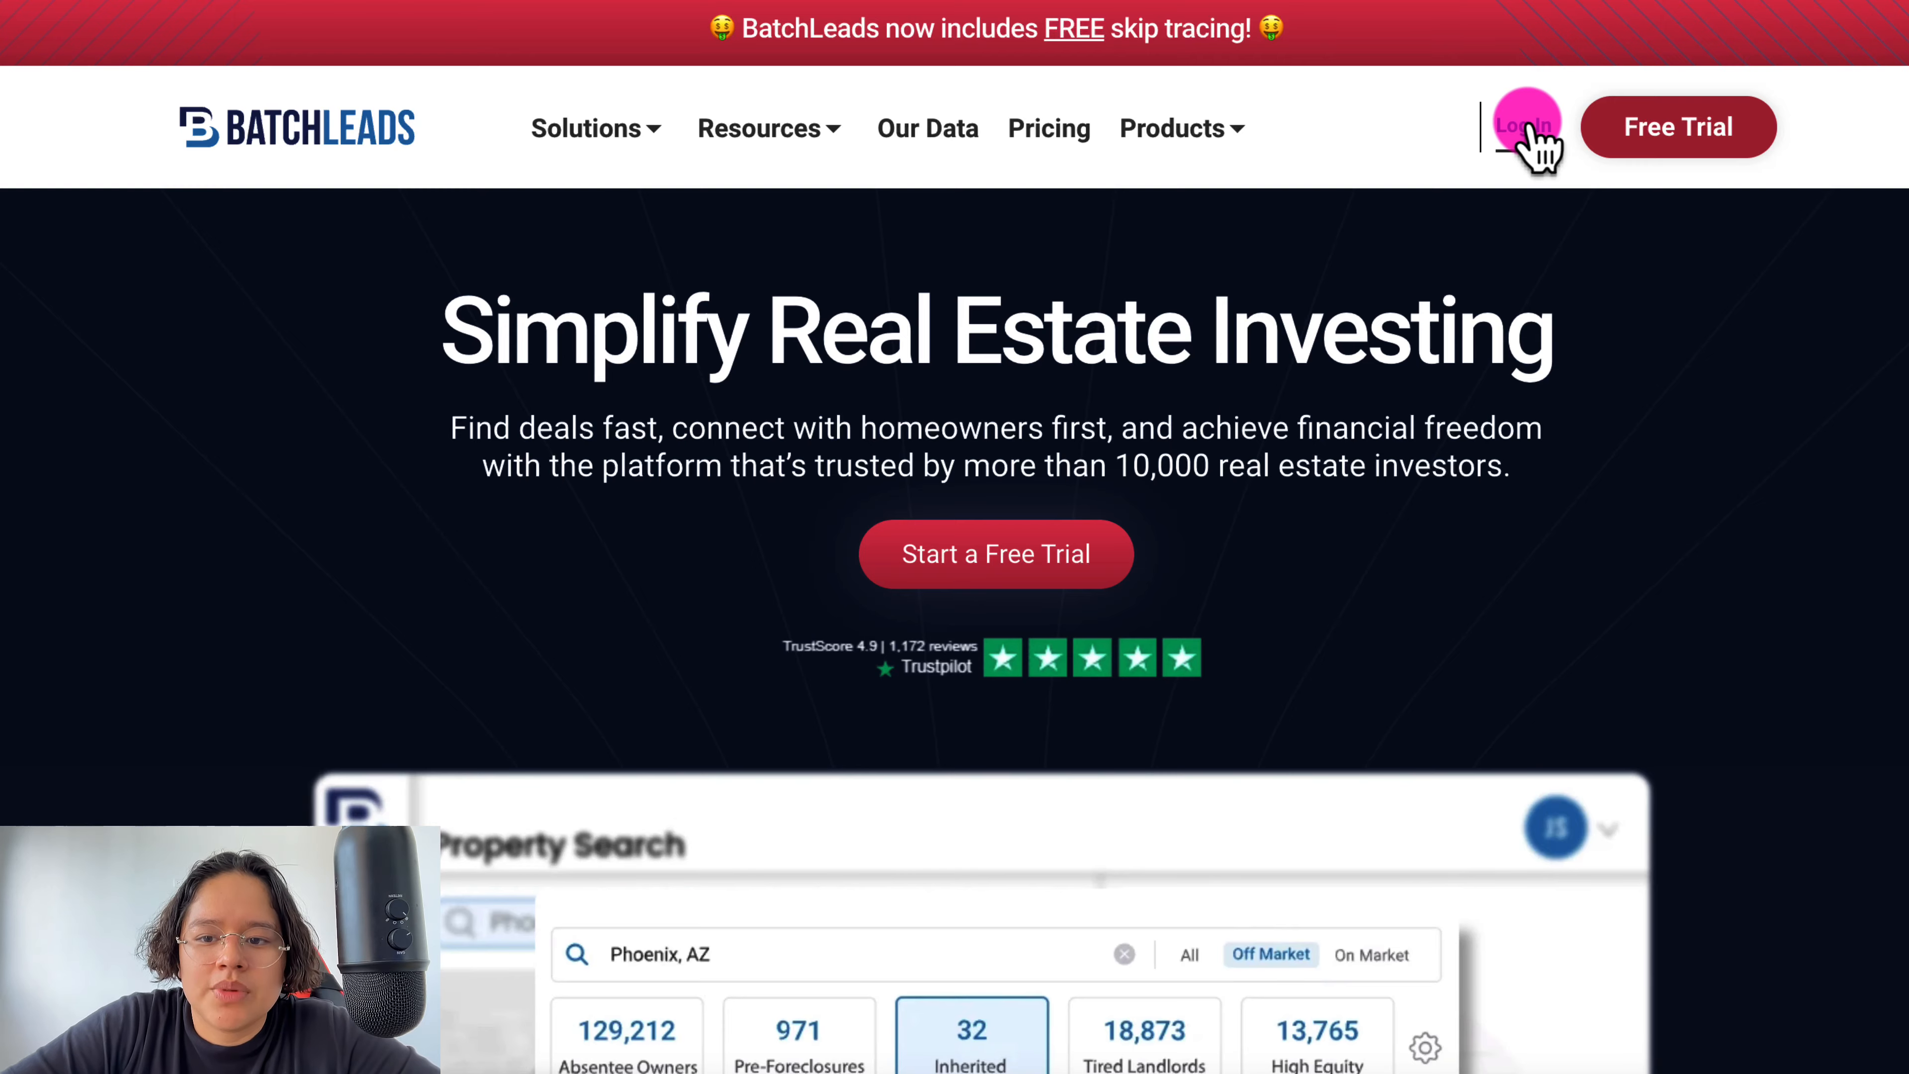
- Switch to BatchLeads, go to the account login, dismiss the webinar offer with Remind Me Later, and open Property Search
click(1528, 125)
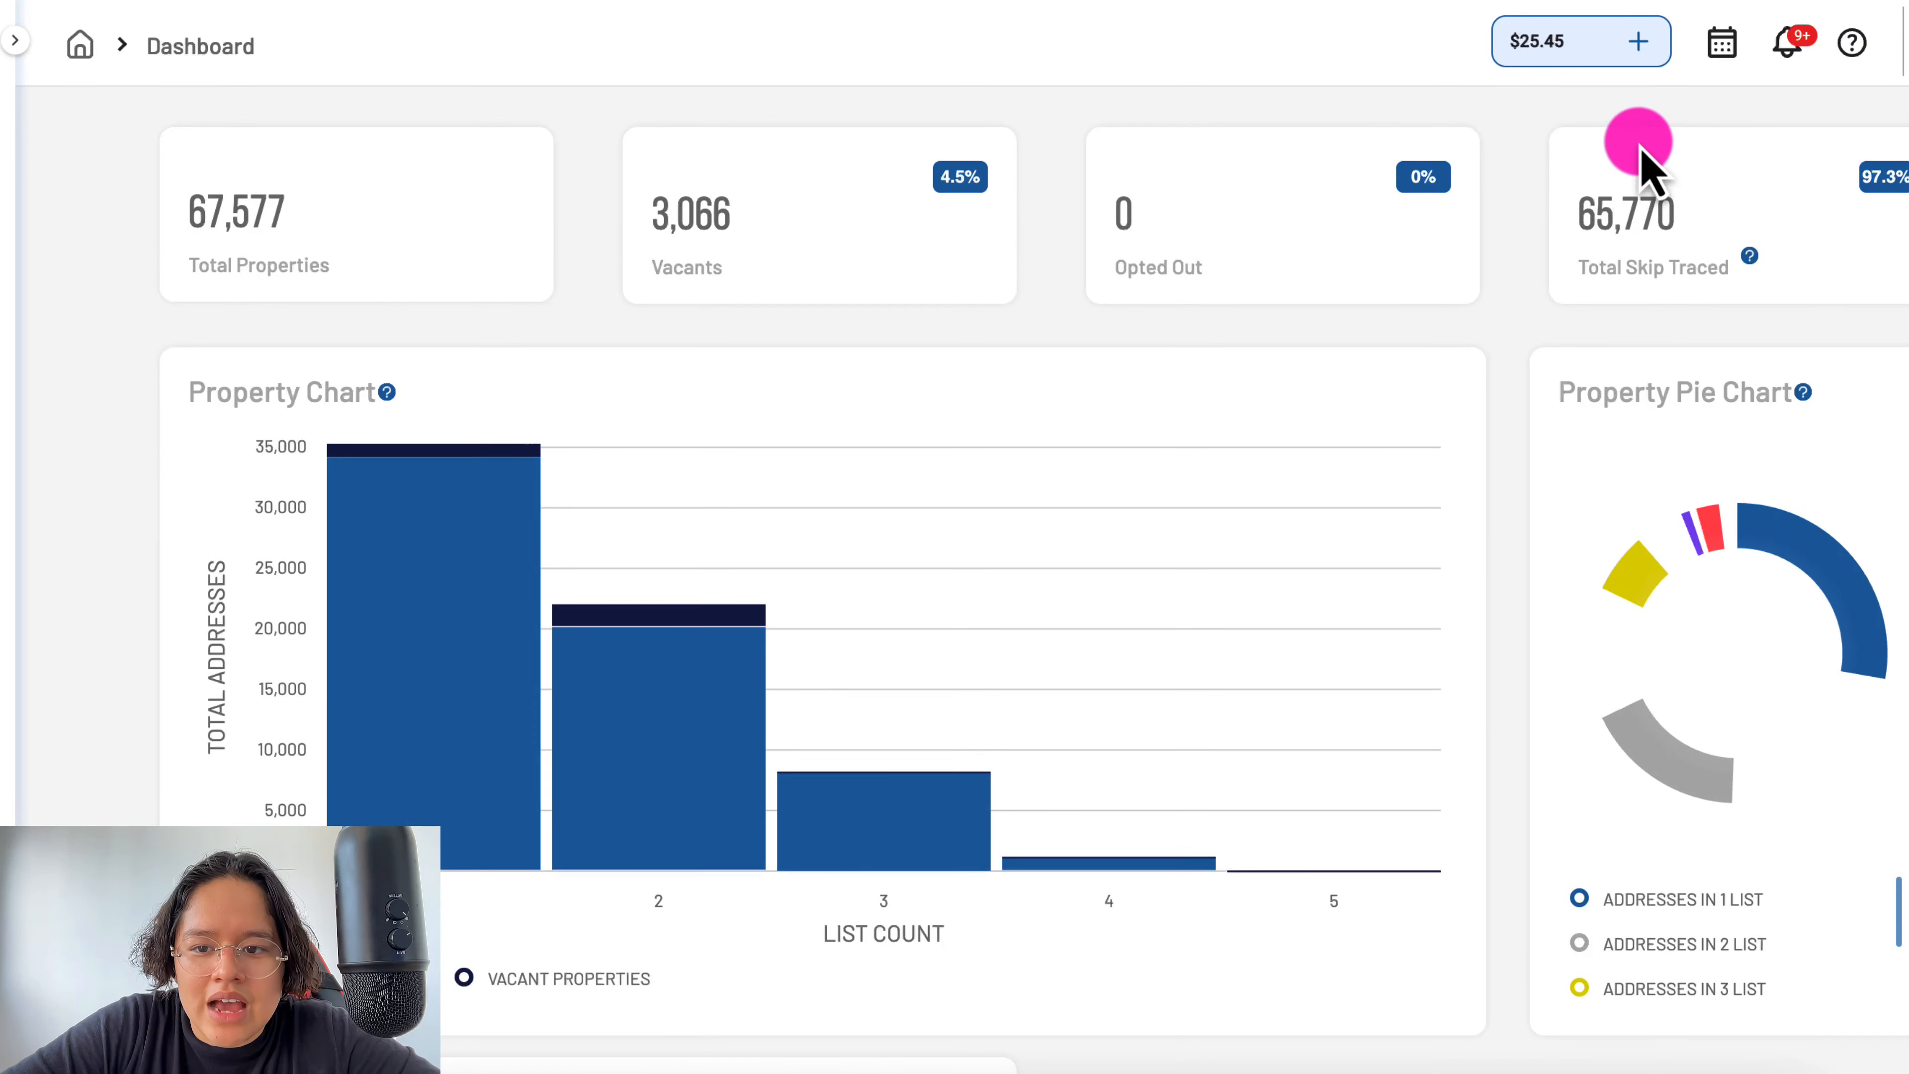
click(2, 350)
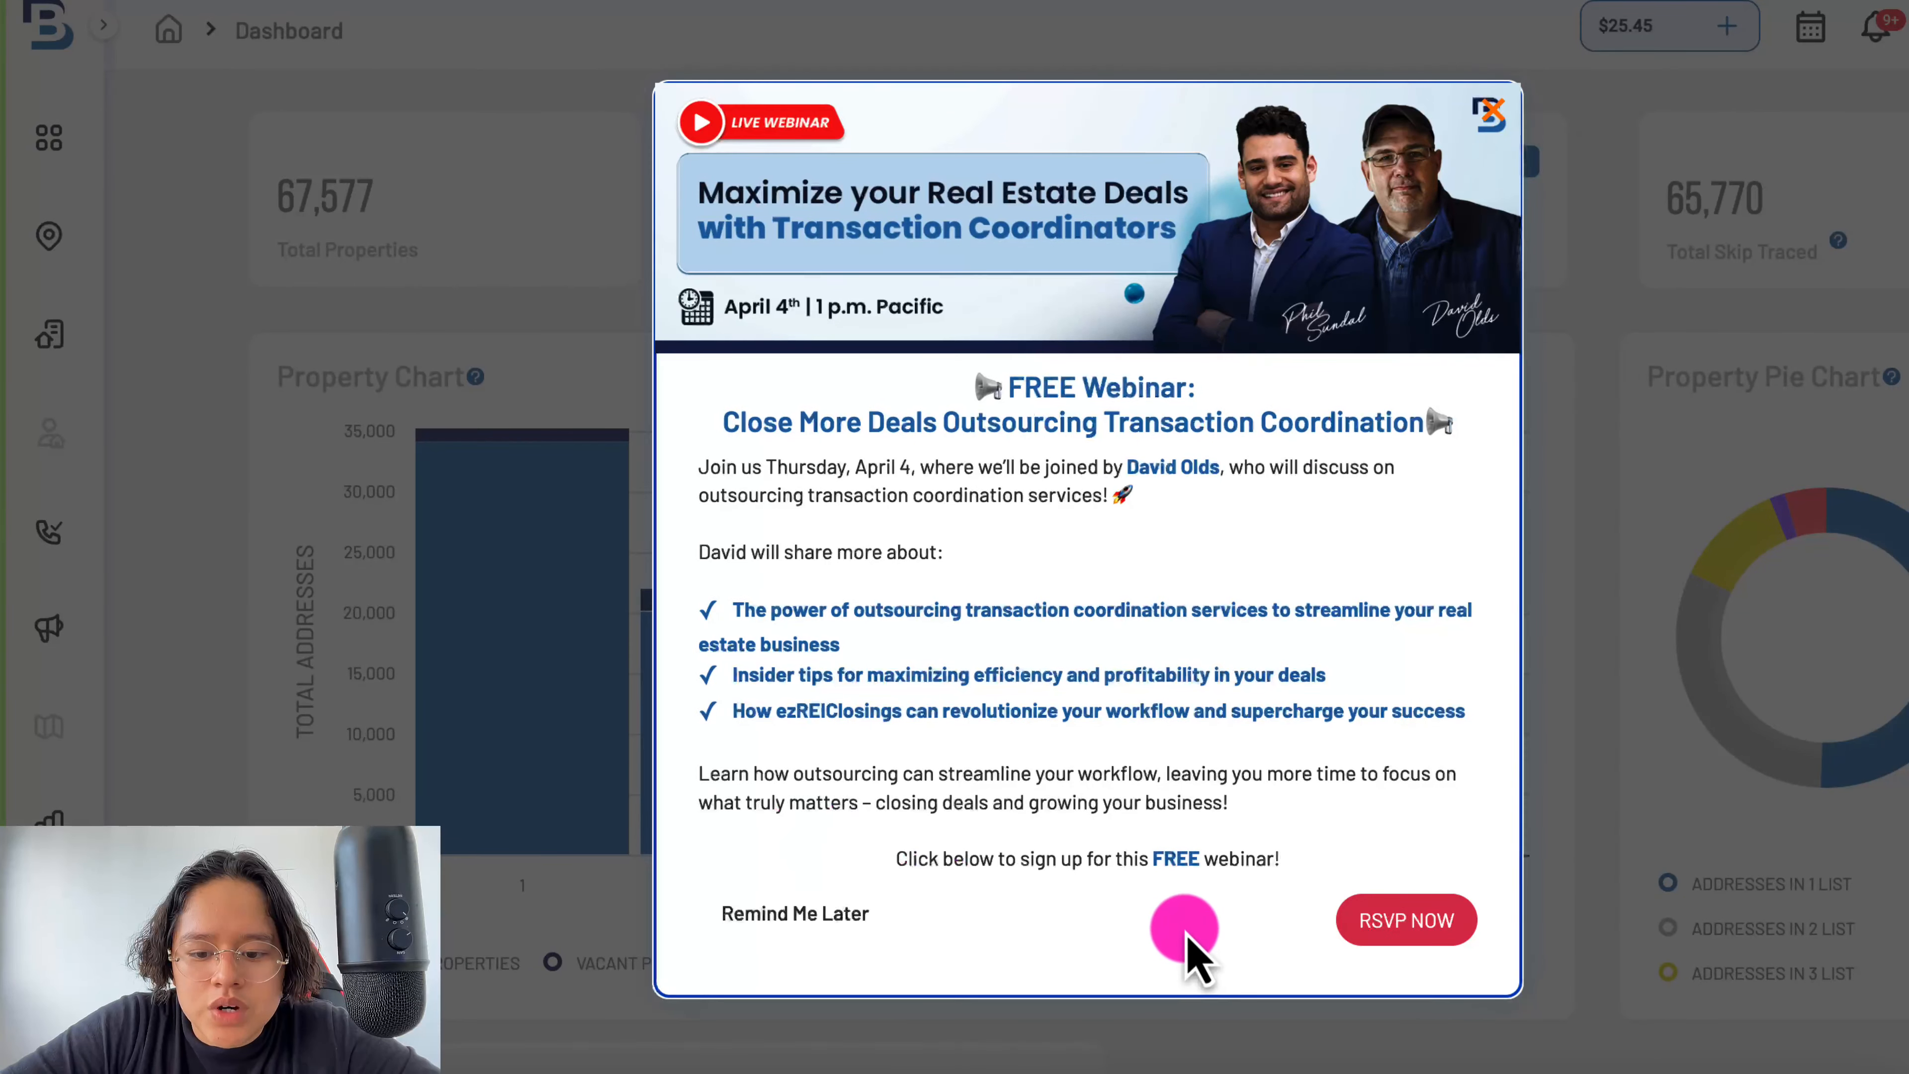
click(823, 921)
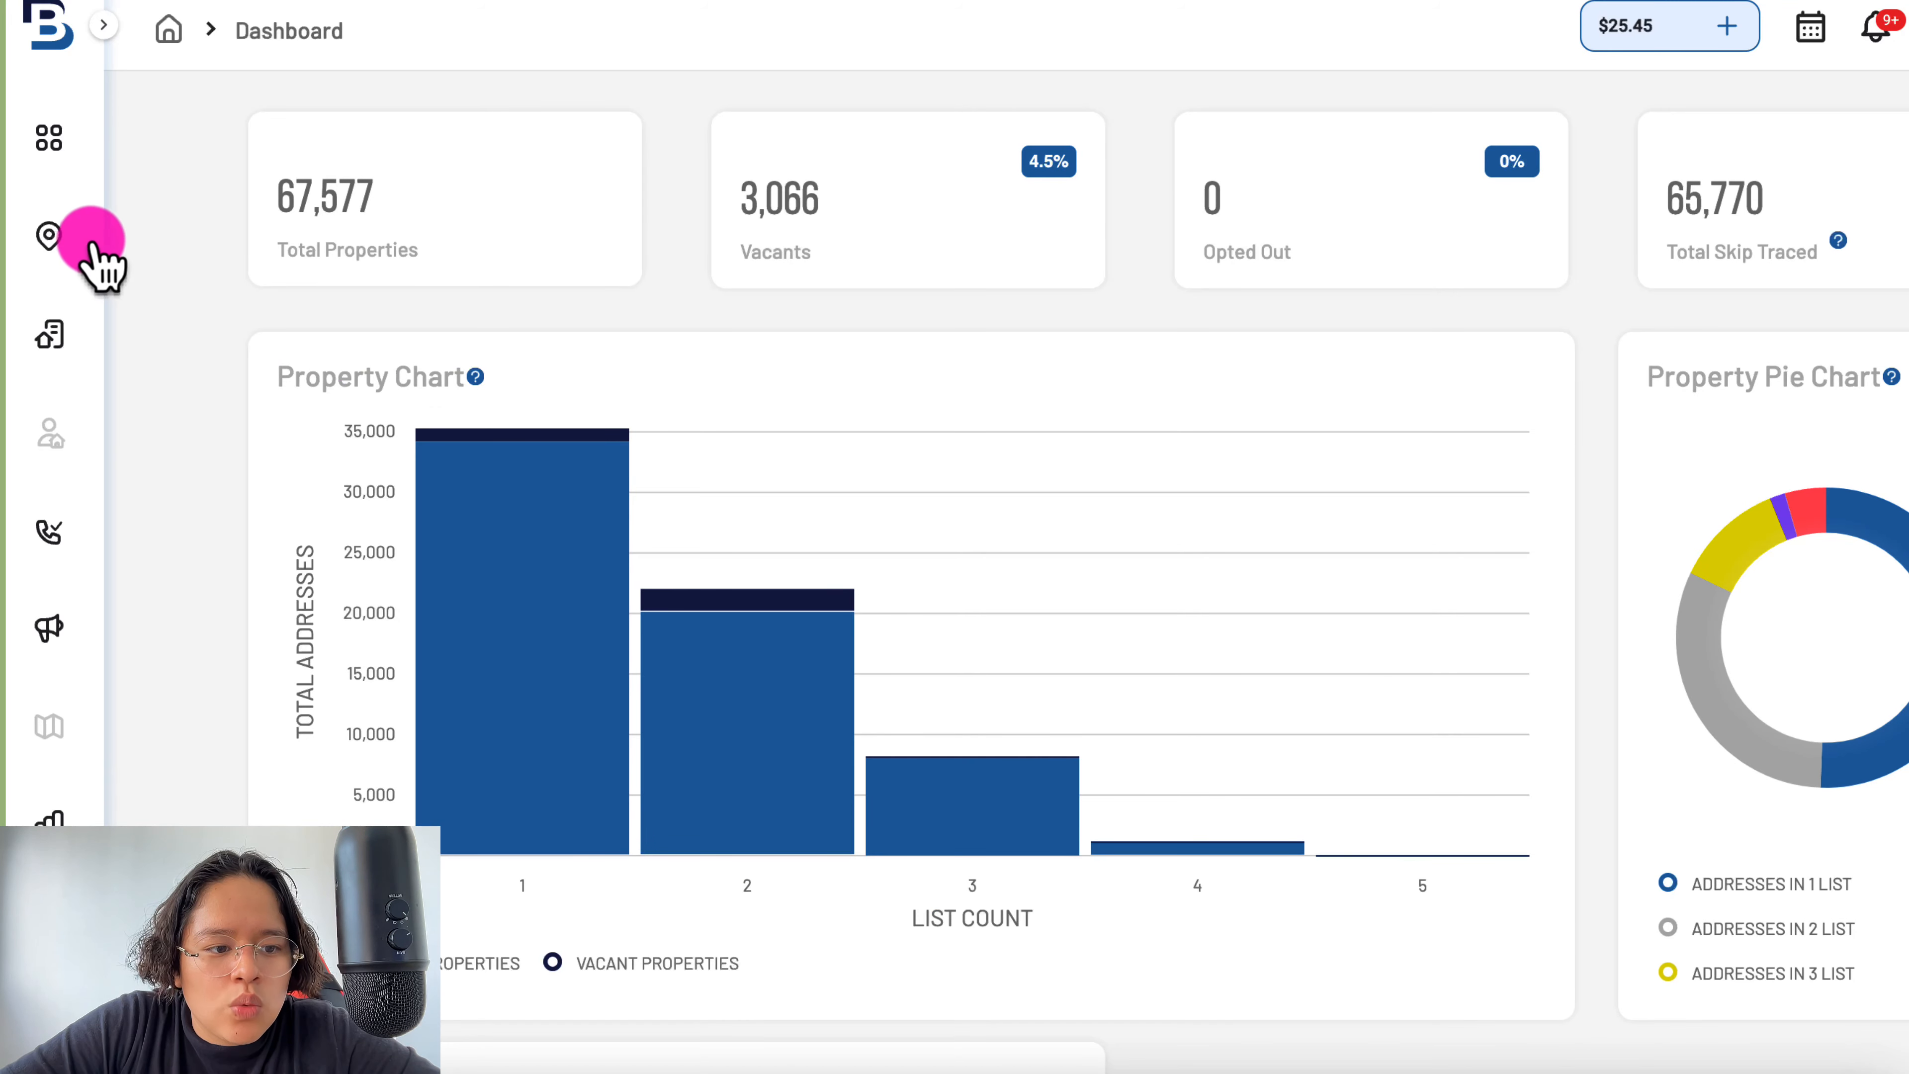
click(48, 235)
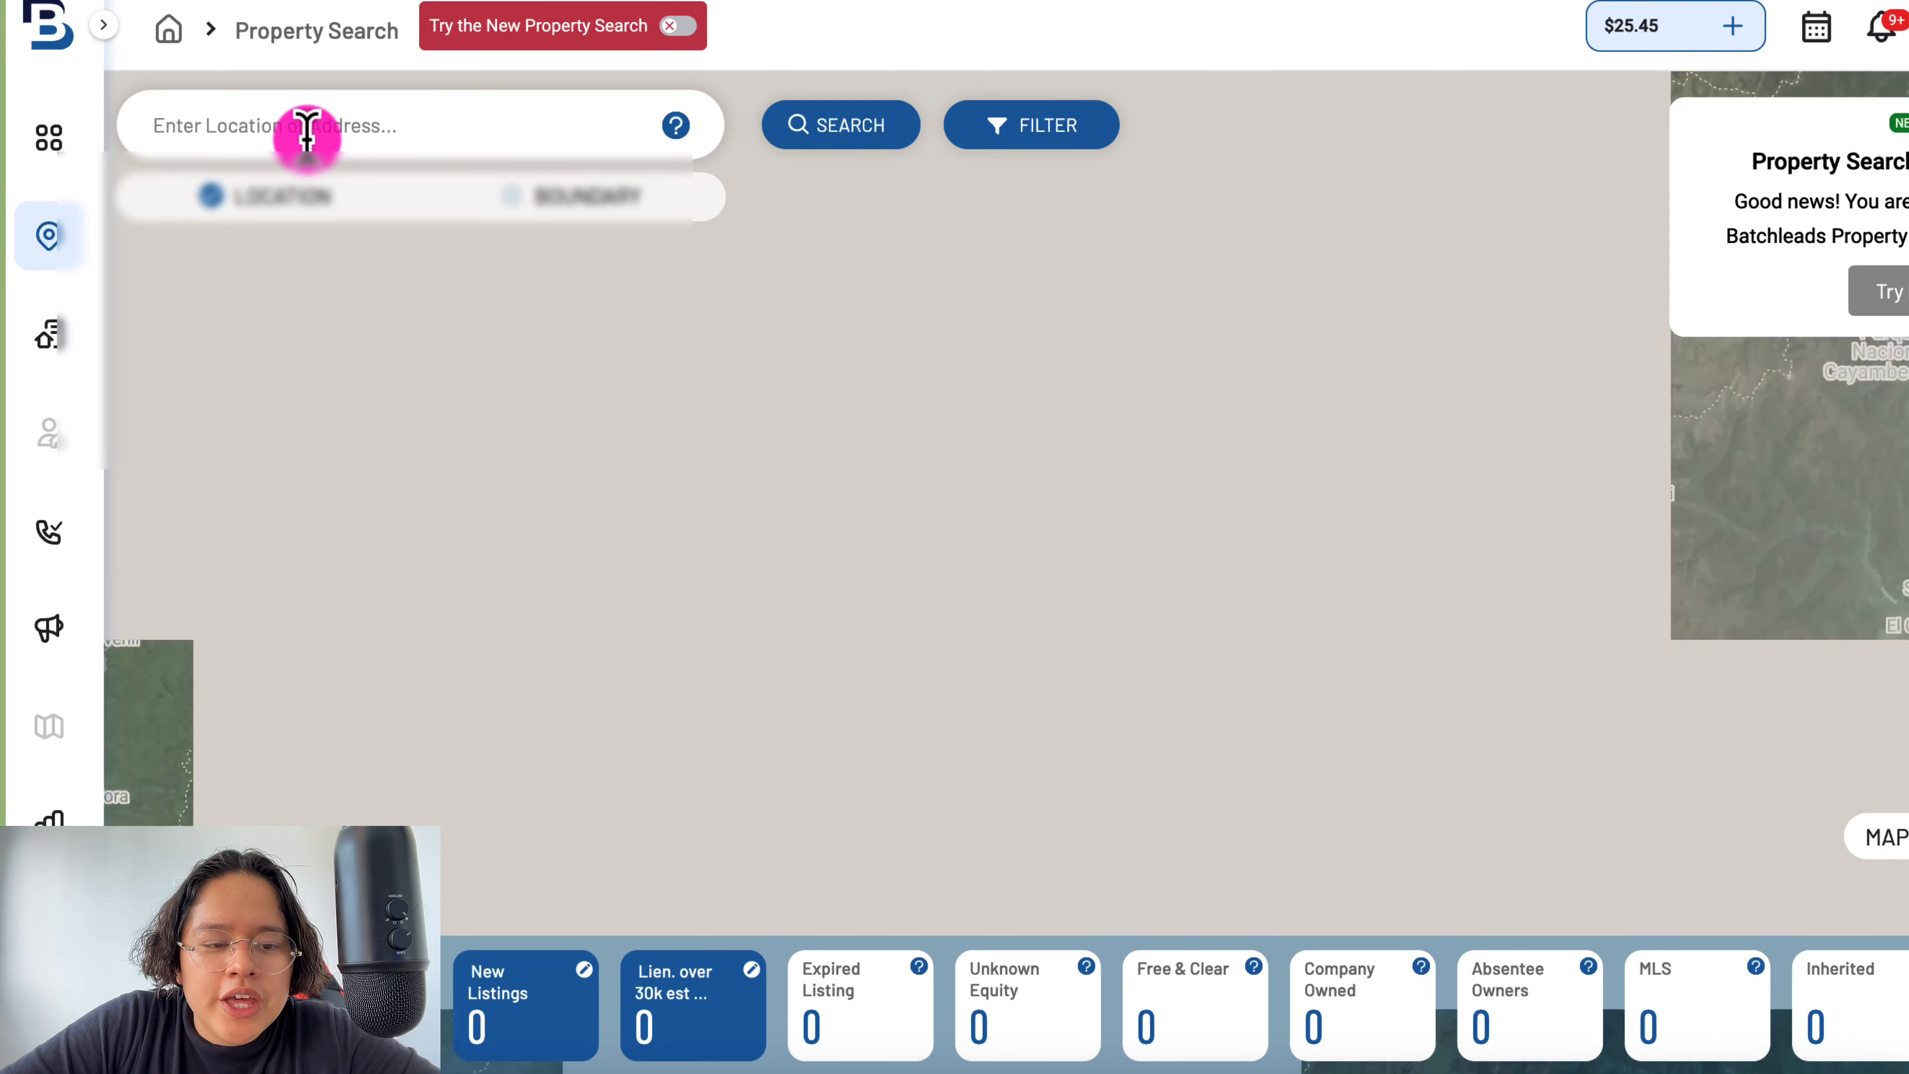
- Look at the location search field and examine the filter categories in the advanced search options
click(307, 135)
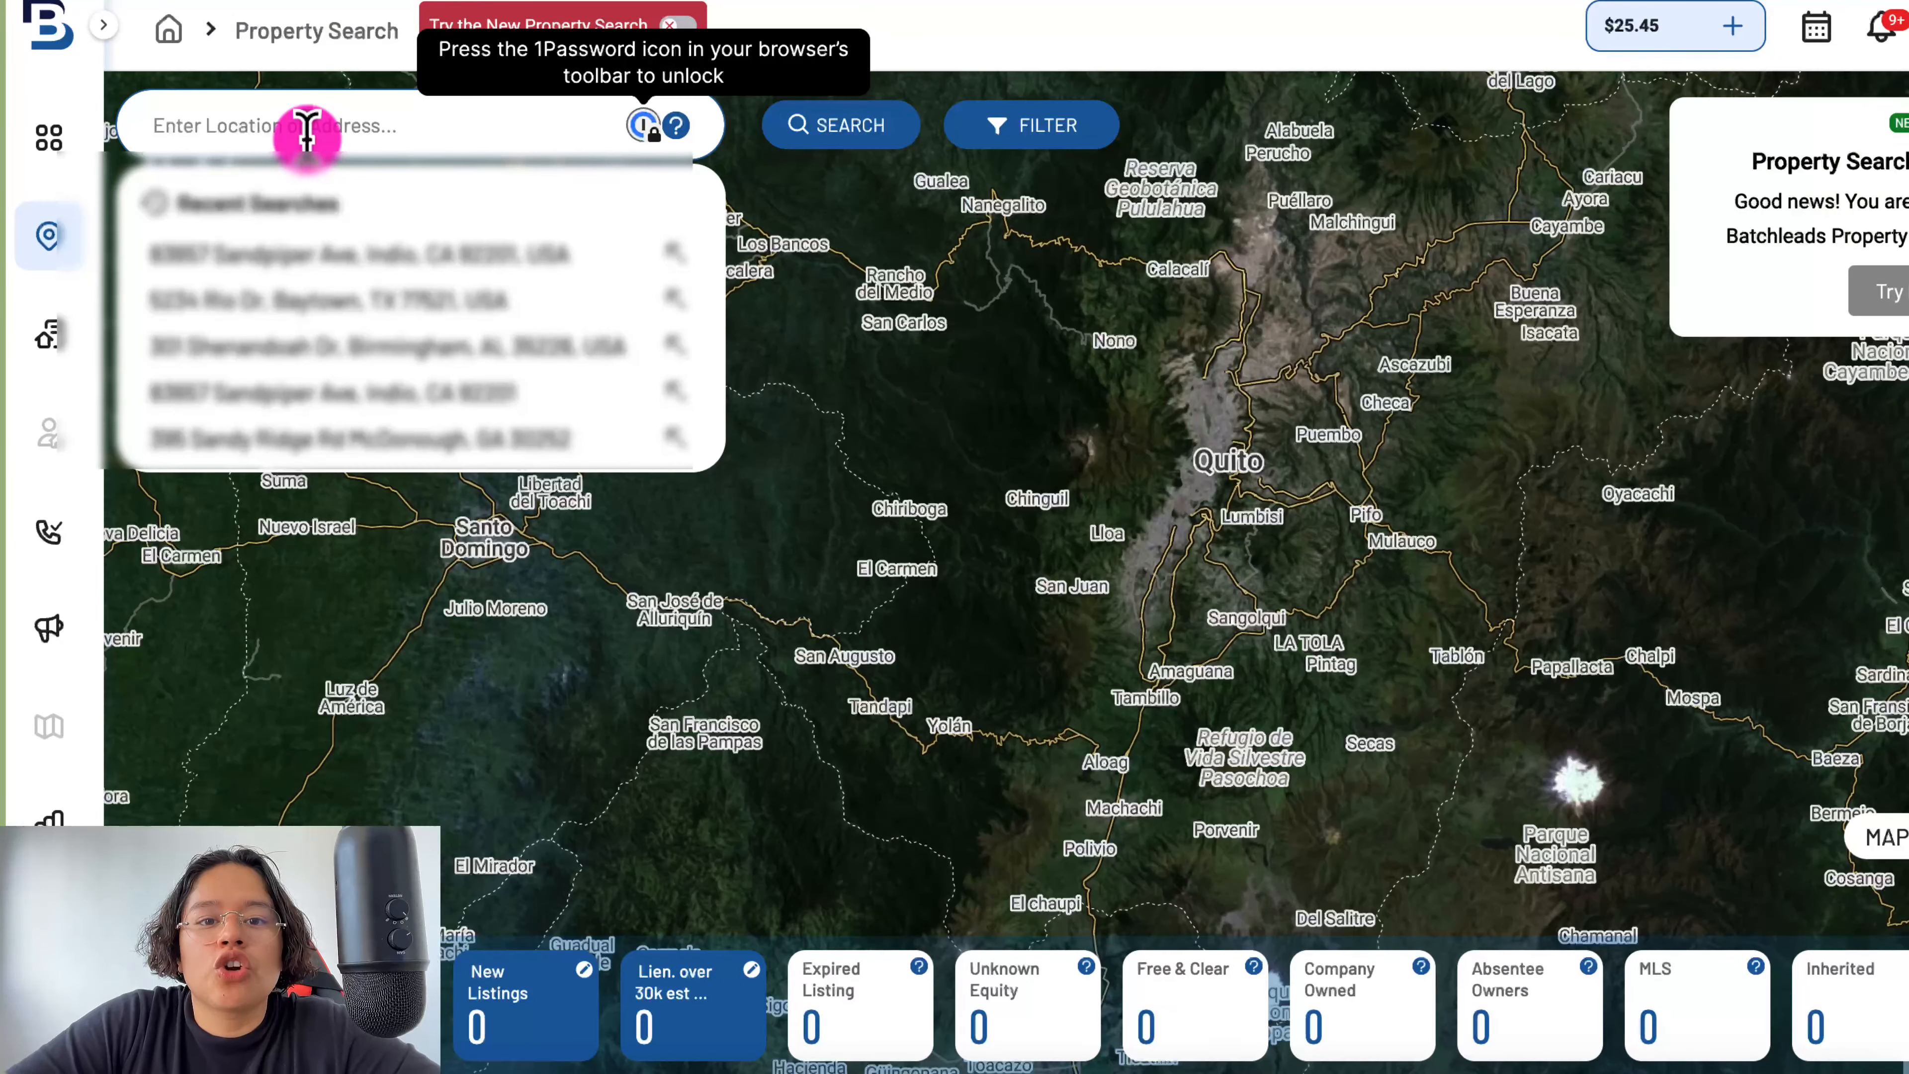
click(754, 192)
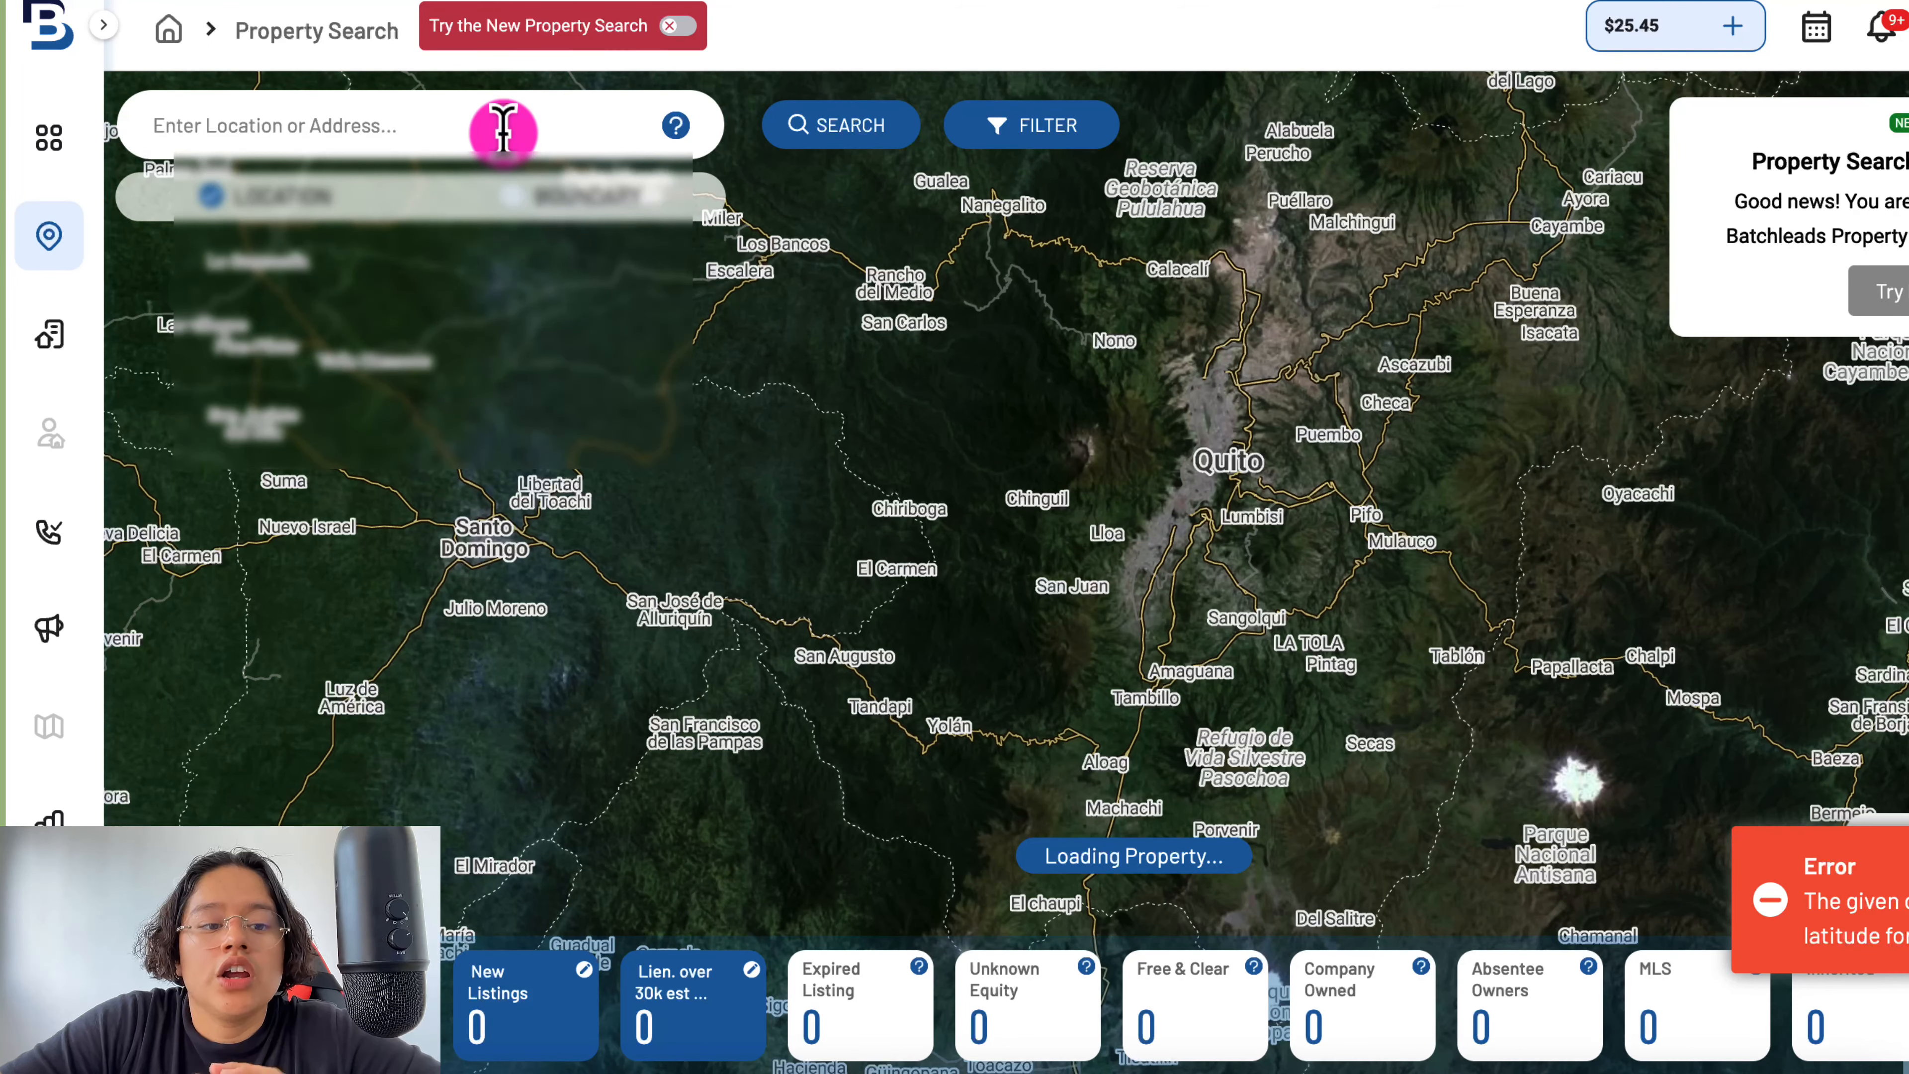
click(1033, 129)
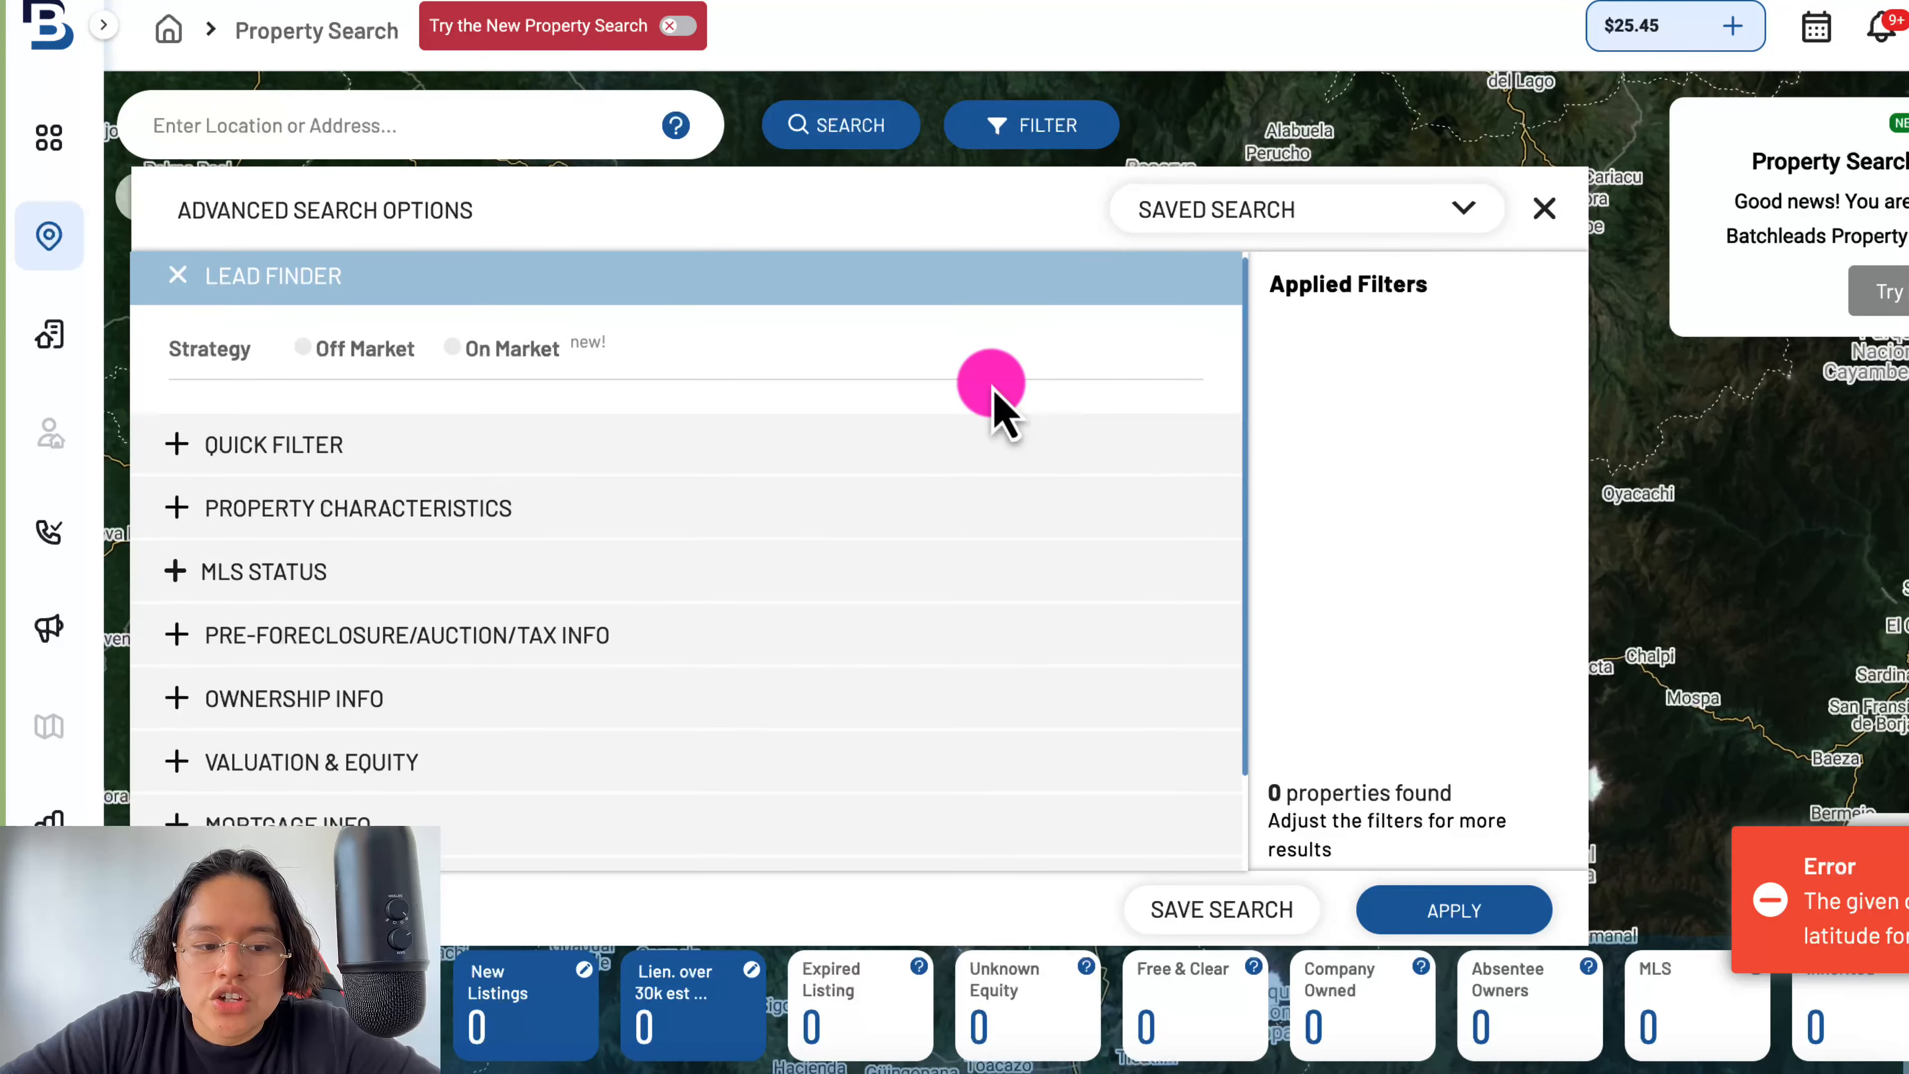
scroll(994, 392, down, 2)
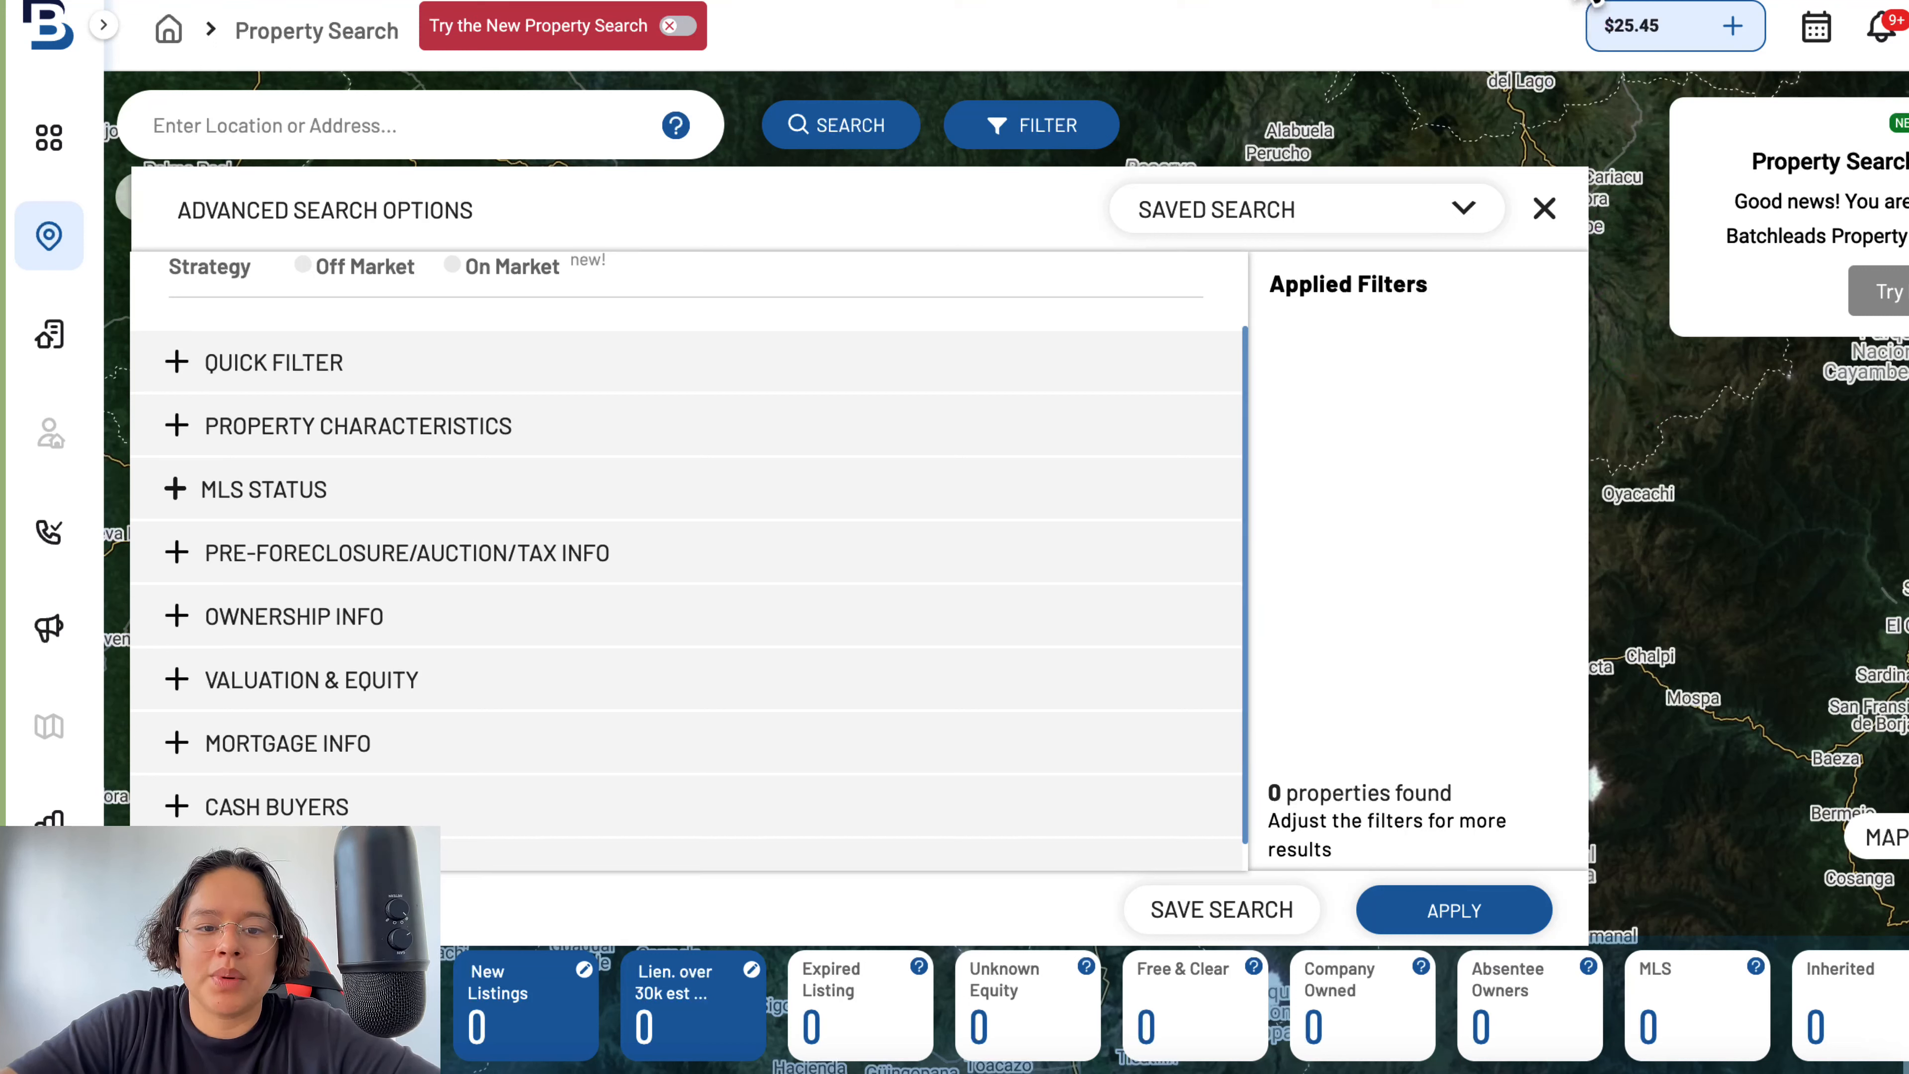
- Search for properties in Fort Worth, TX, USA and browse the resulting property list
click(558, 118)
text(for)
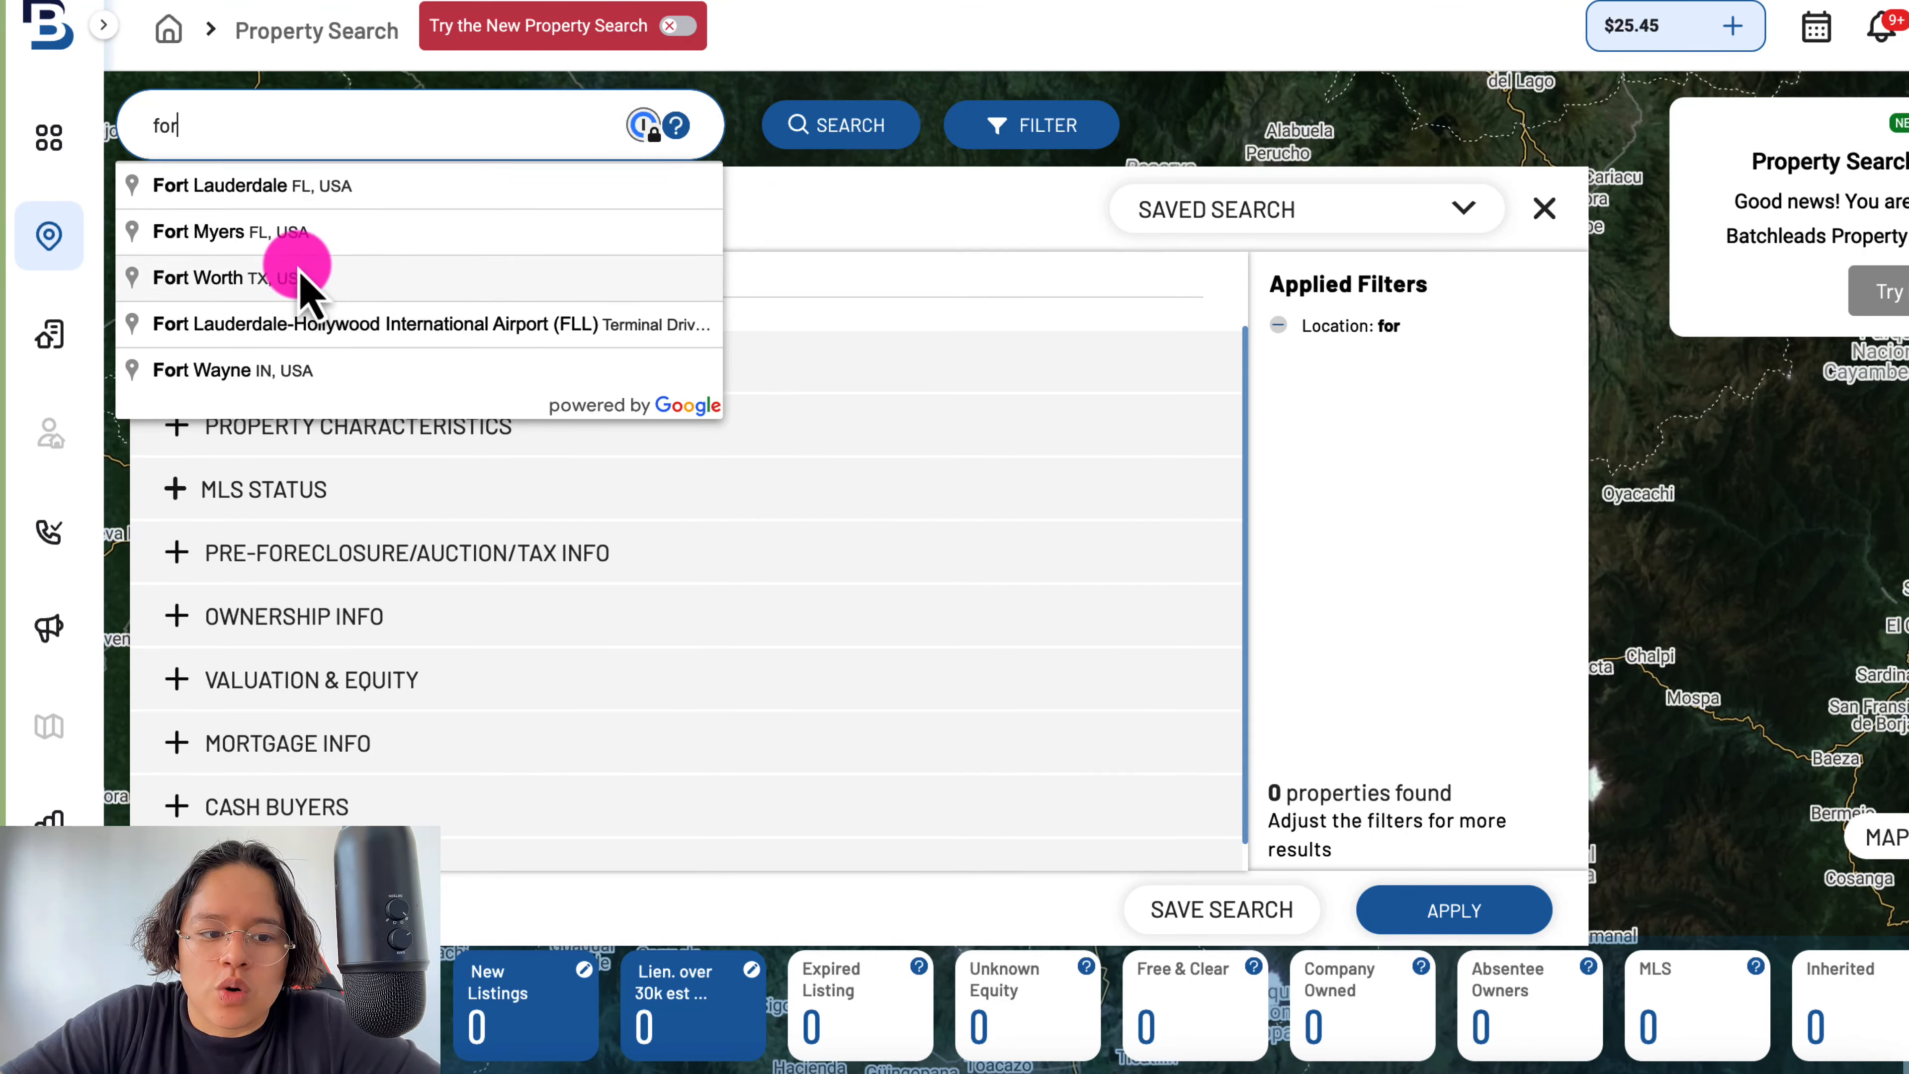
click(300, 275)
click(834, 121)
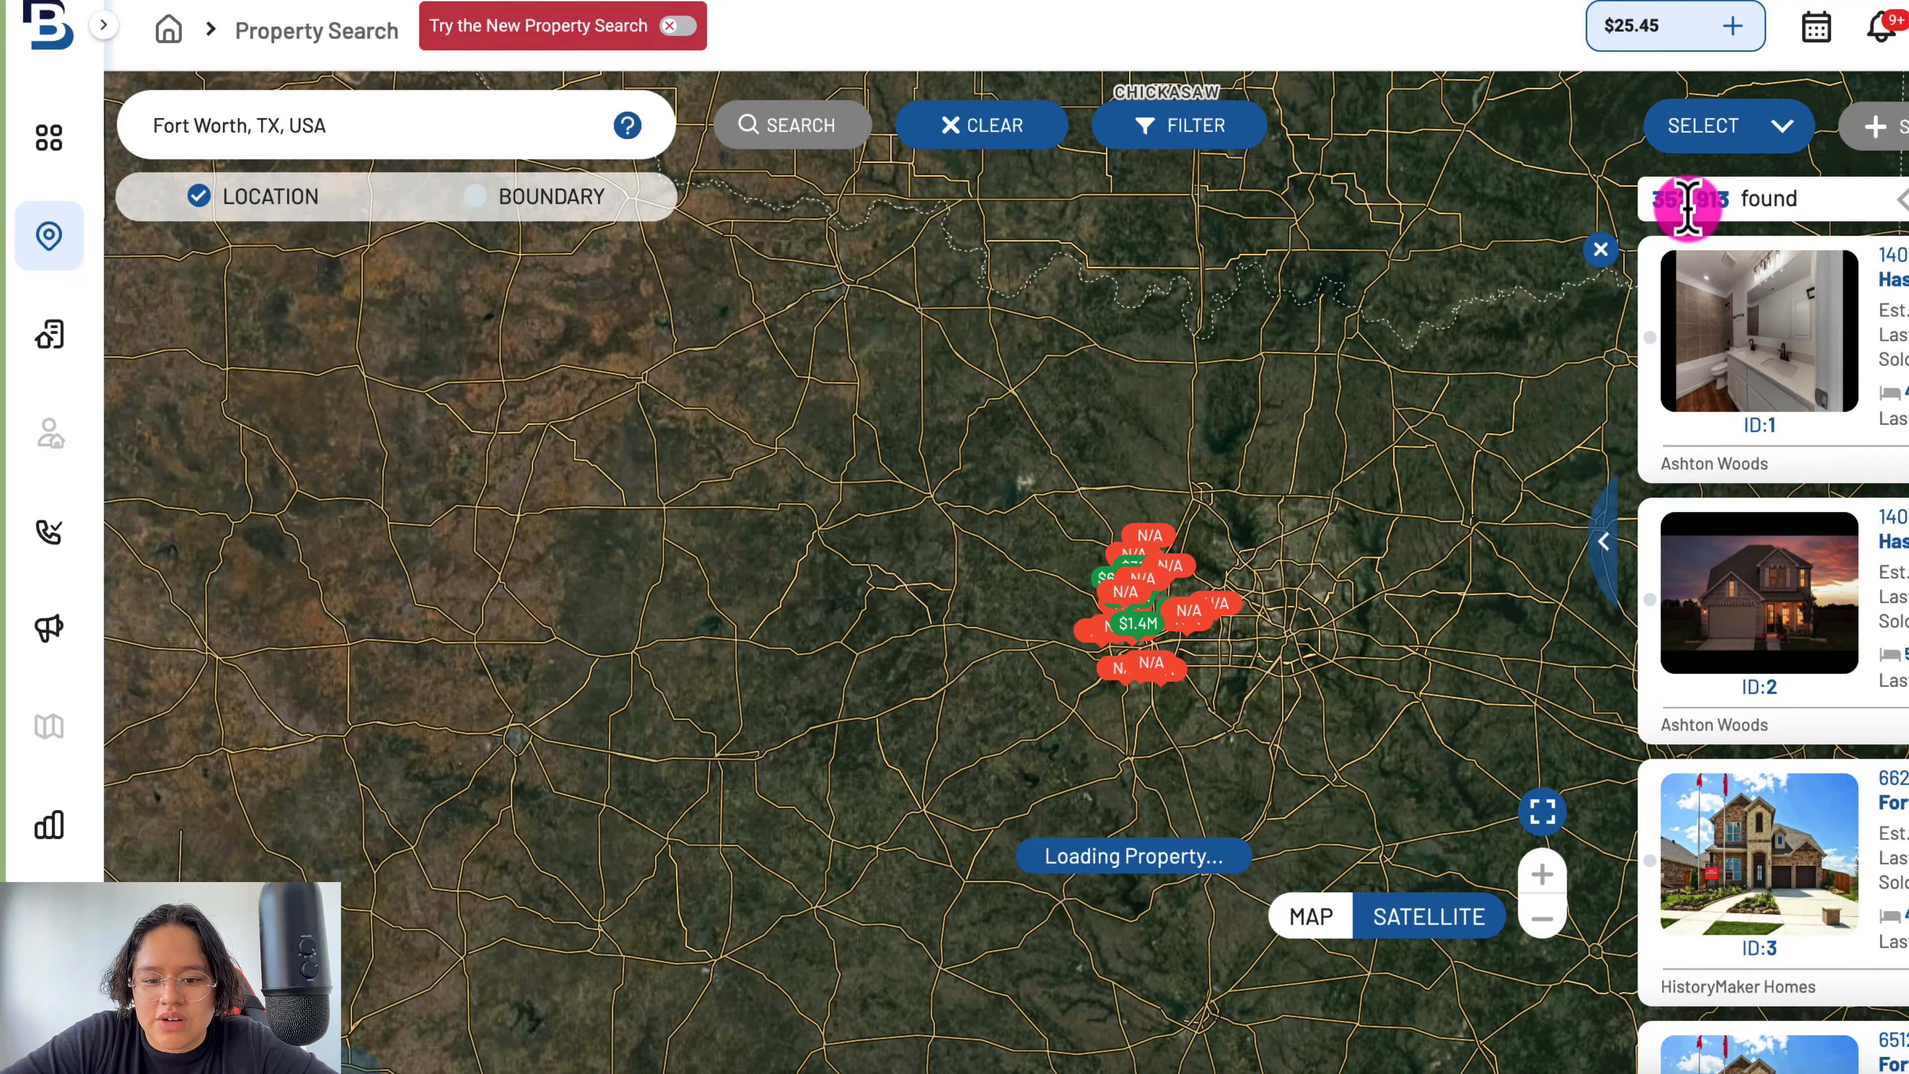
scroll(1841, 451, down, 8)
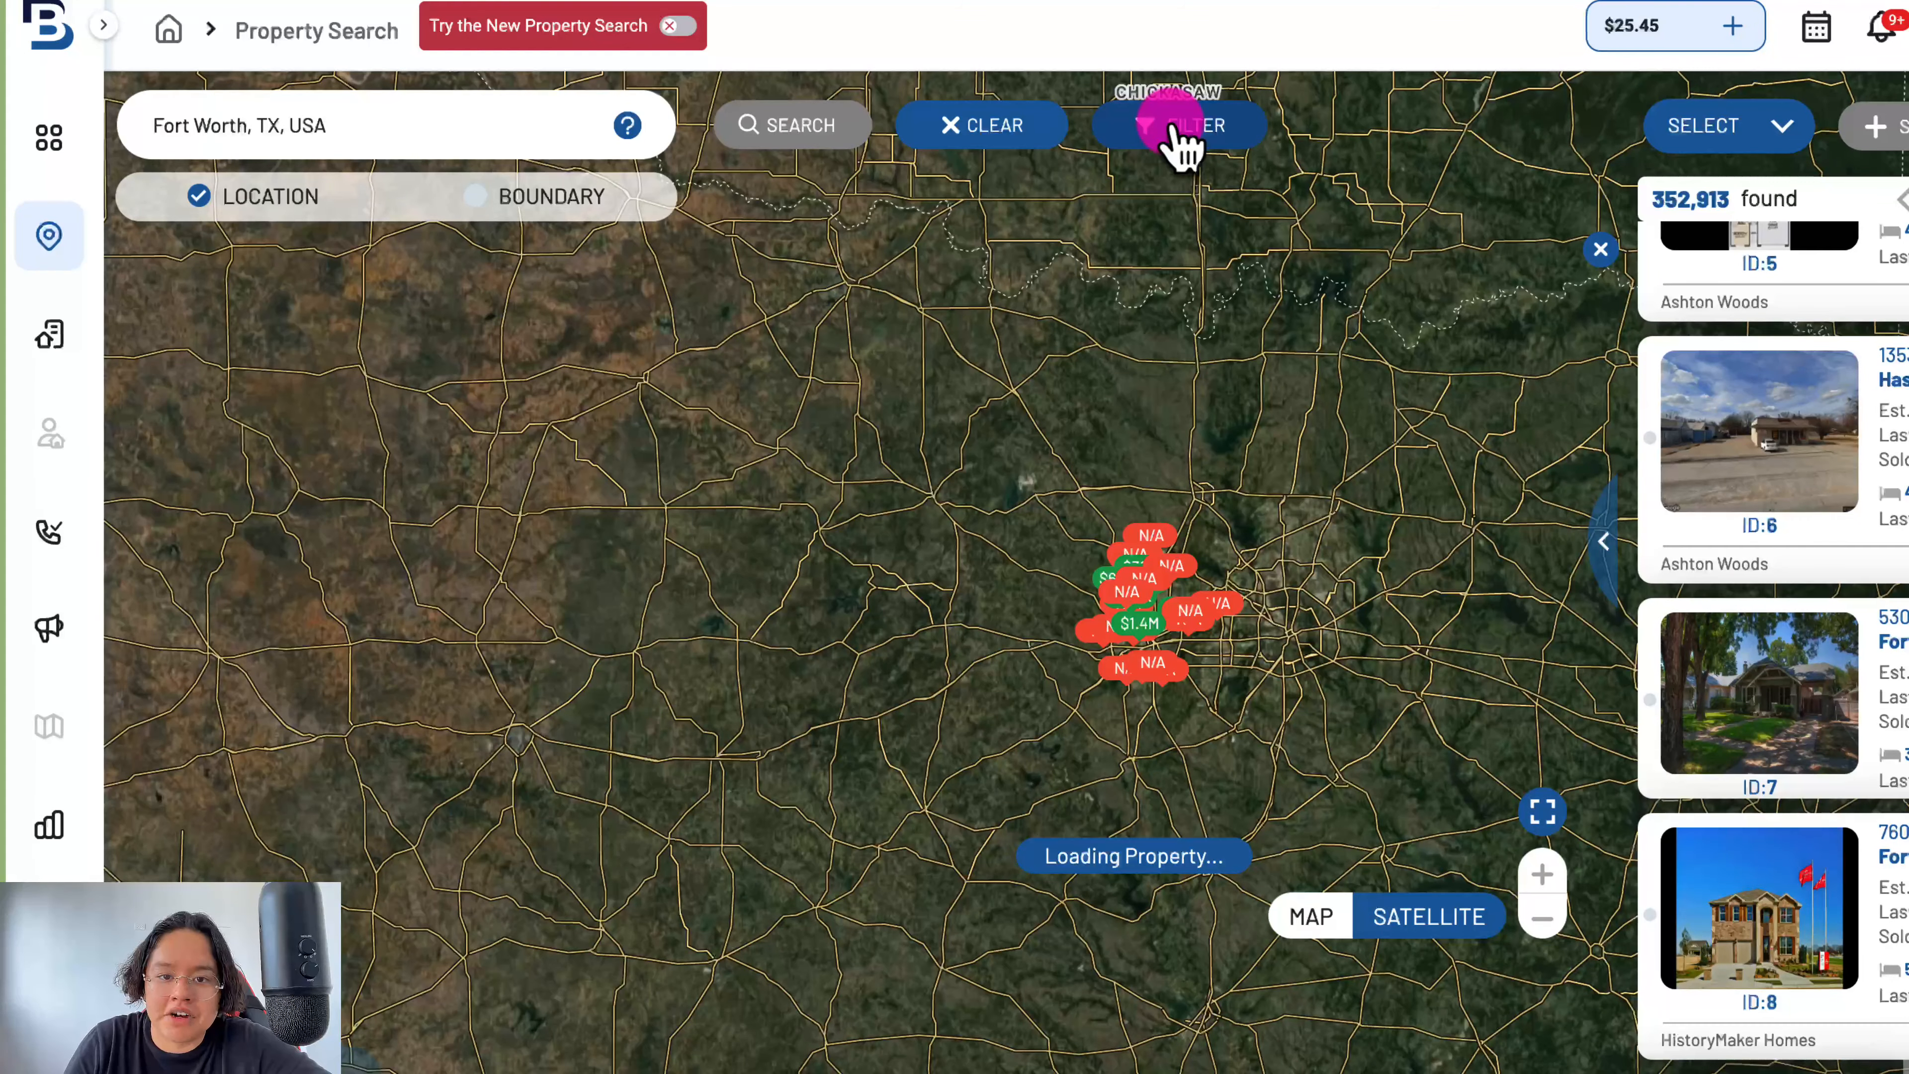
- Reopen the advanced search options for the Fort Worth search and review the available filter categories
click(1178, 132)
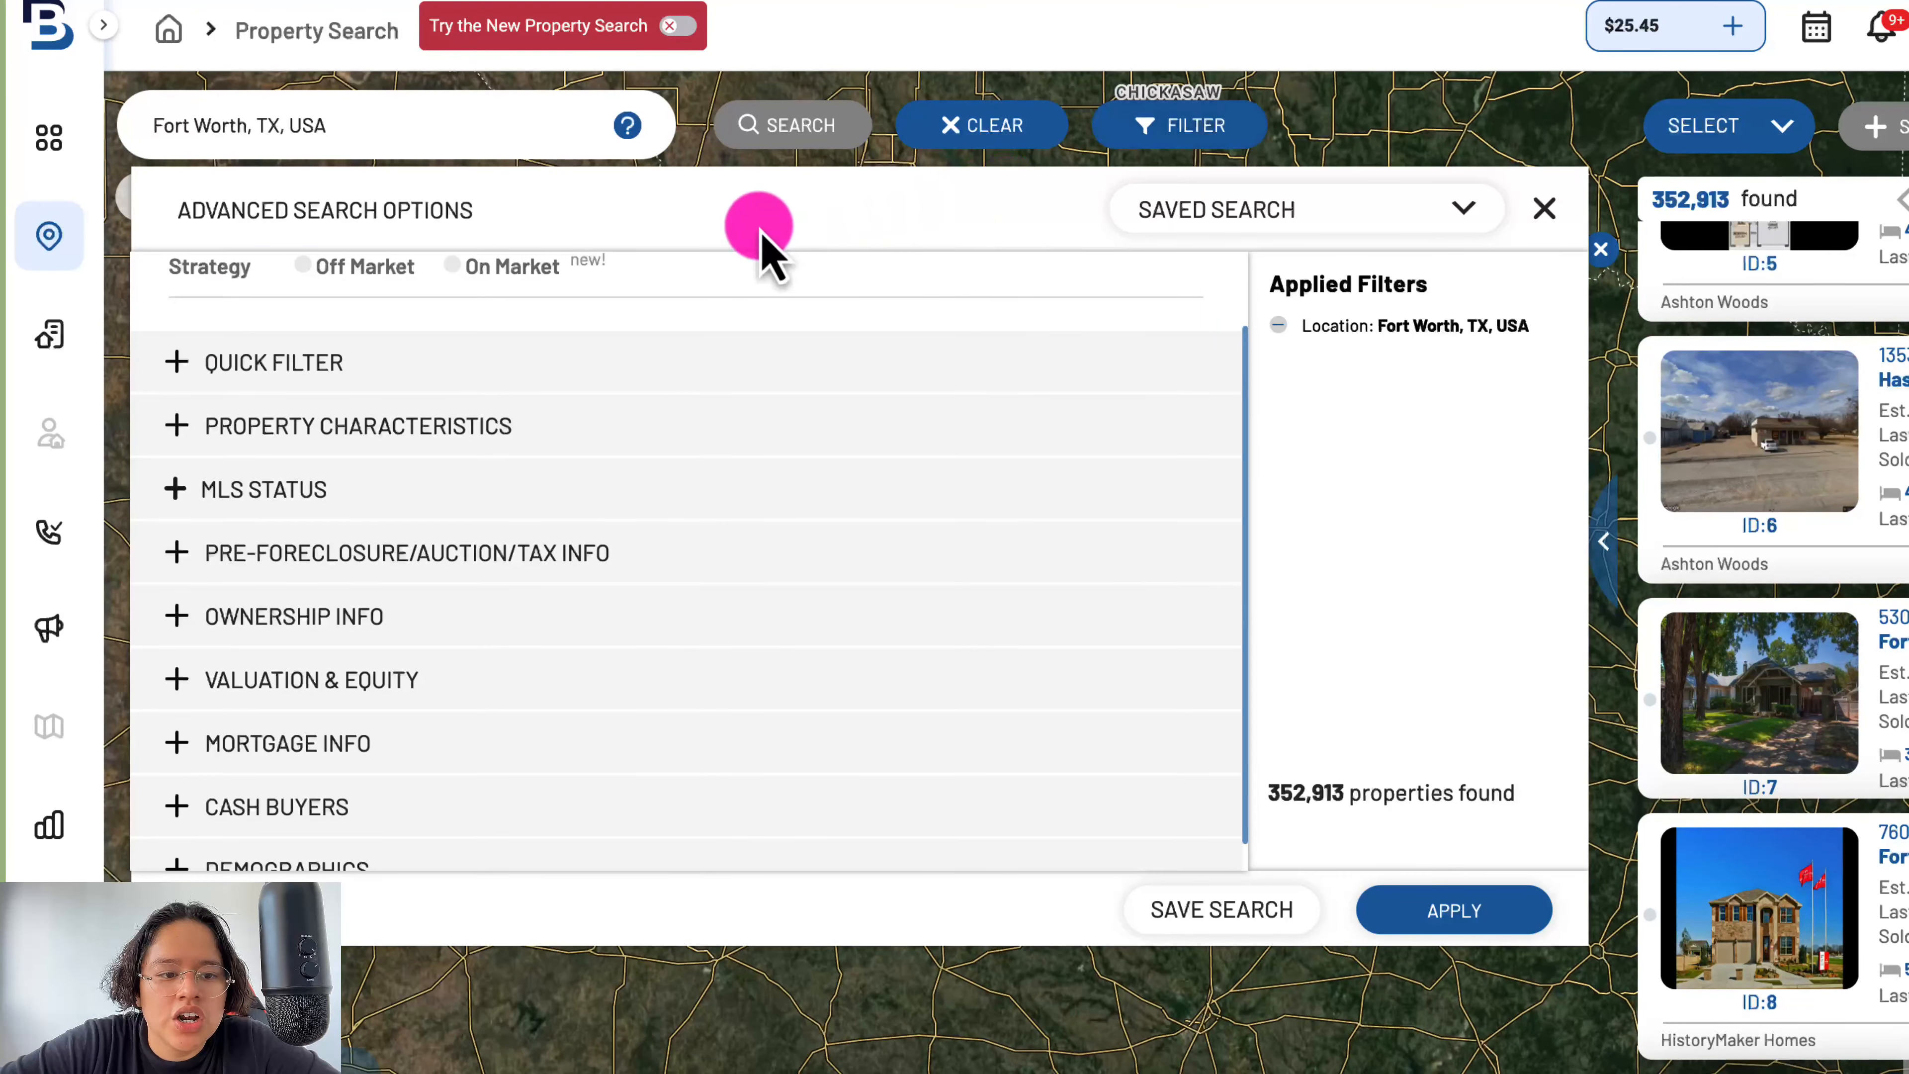
drag(444, 124, 128, 123)
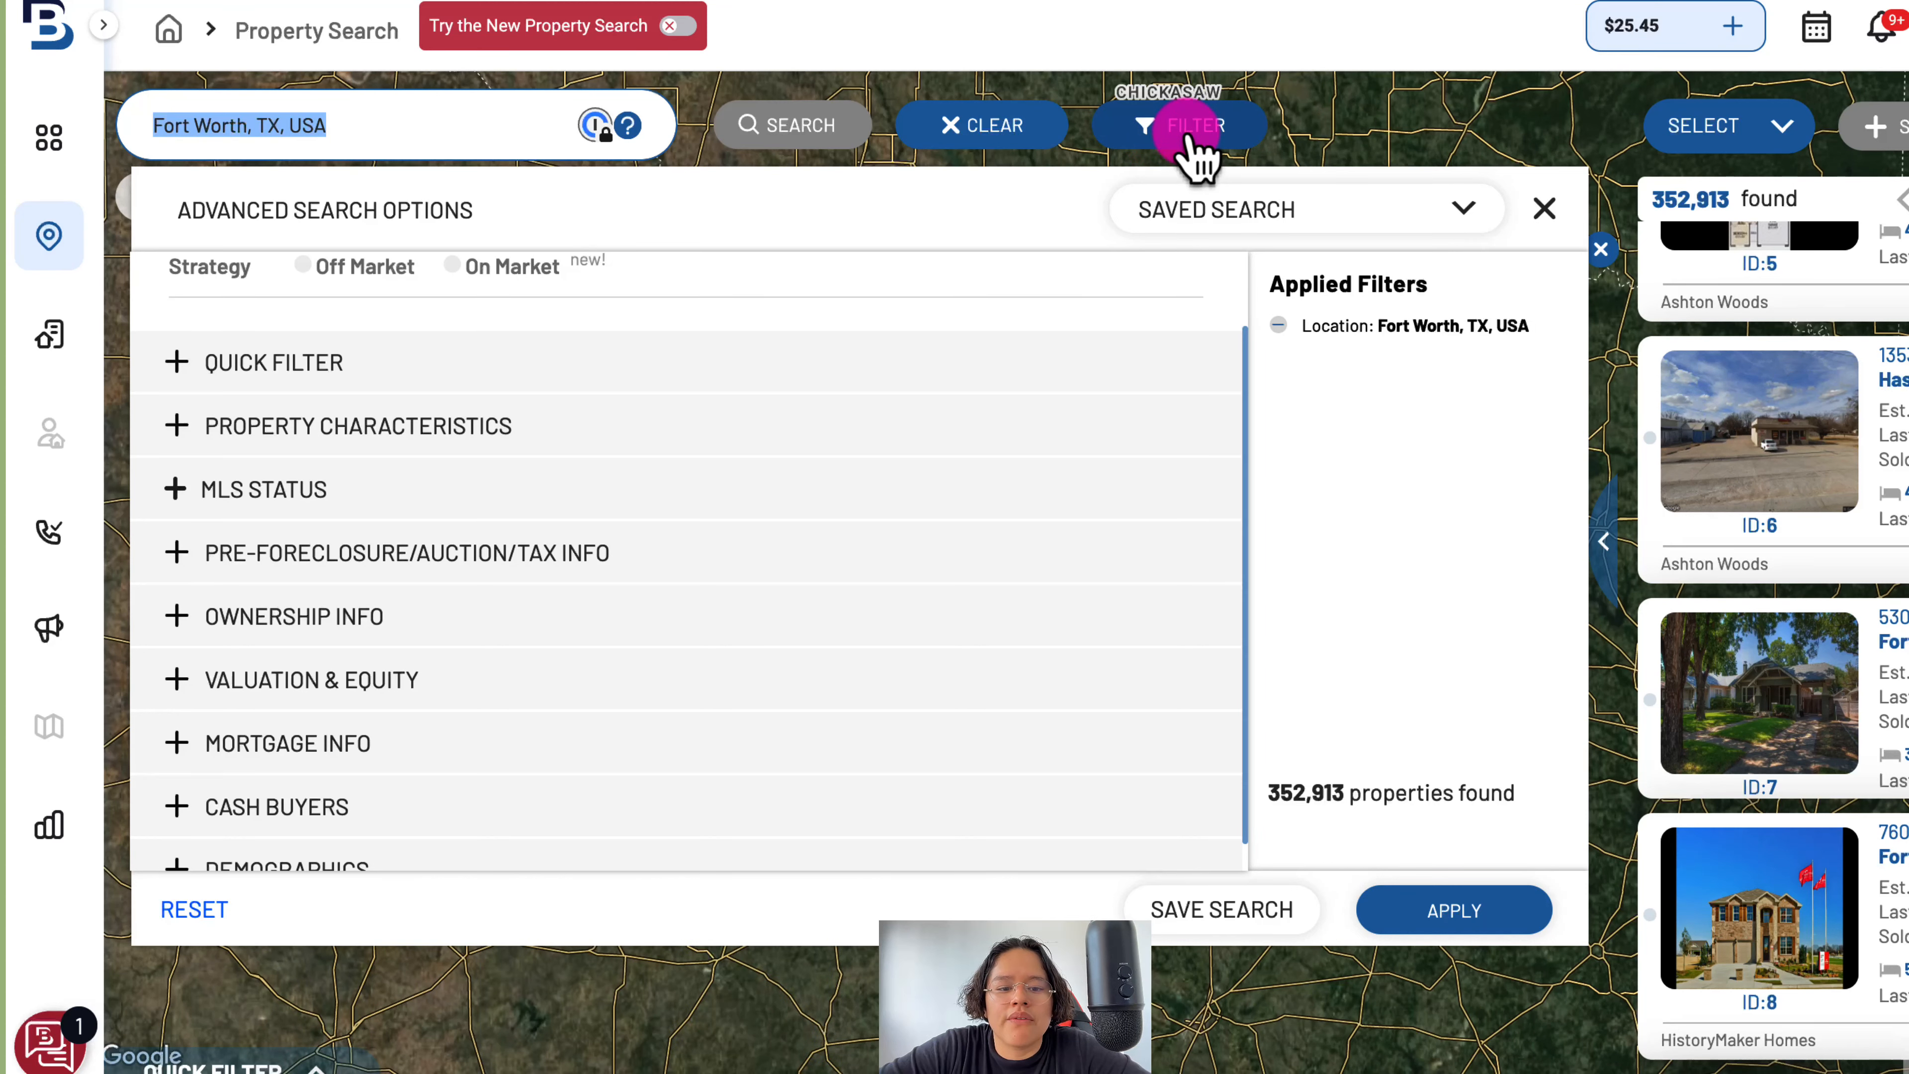
scroll(703, 286, down, 1)
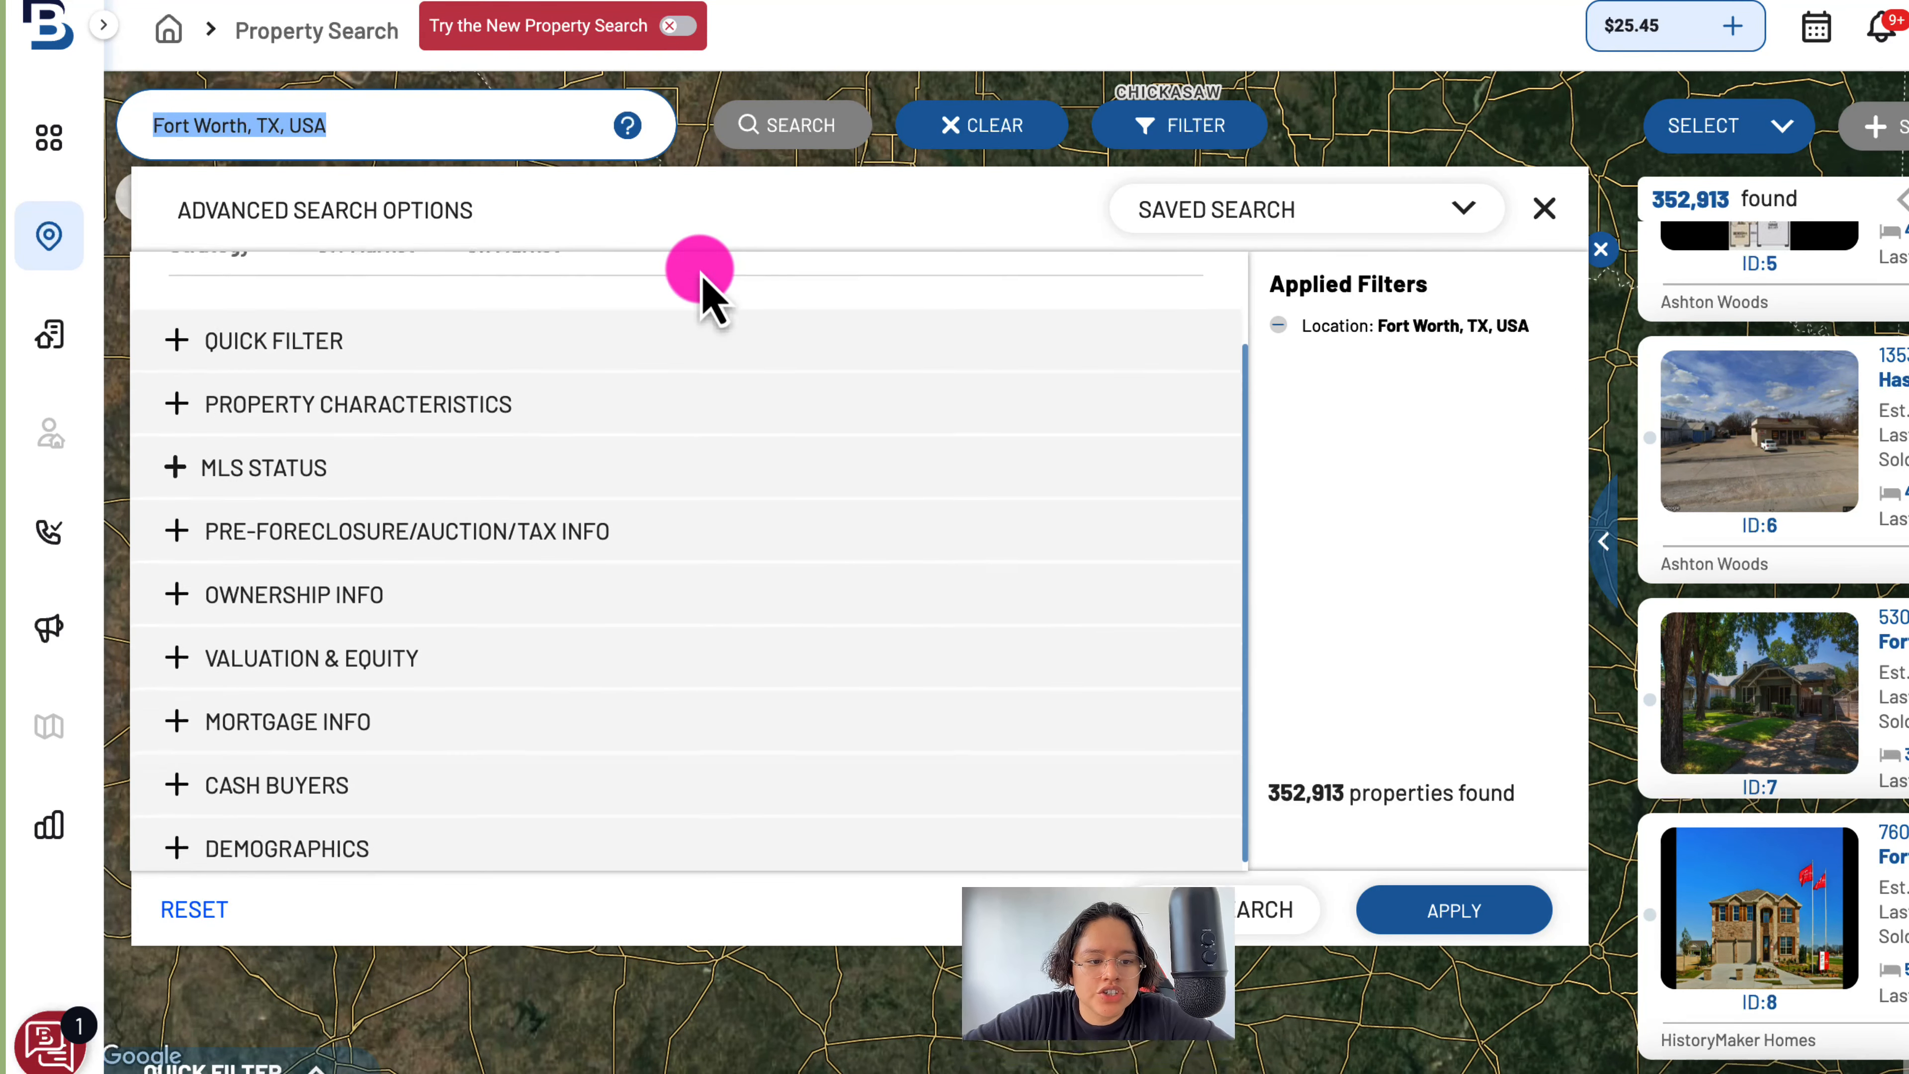
scroll(703, 286, up, 2)
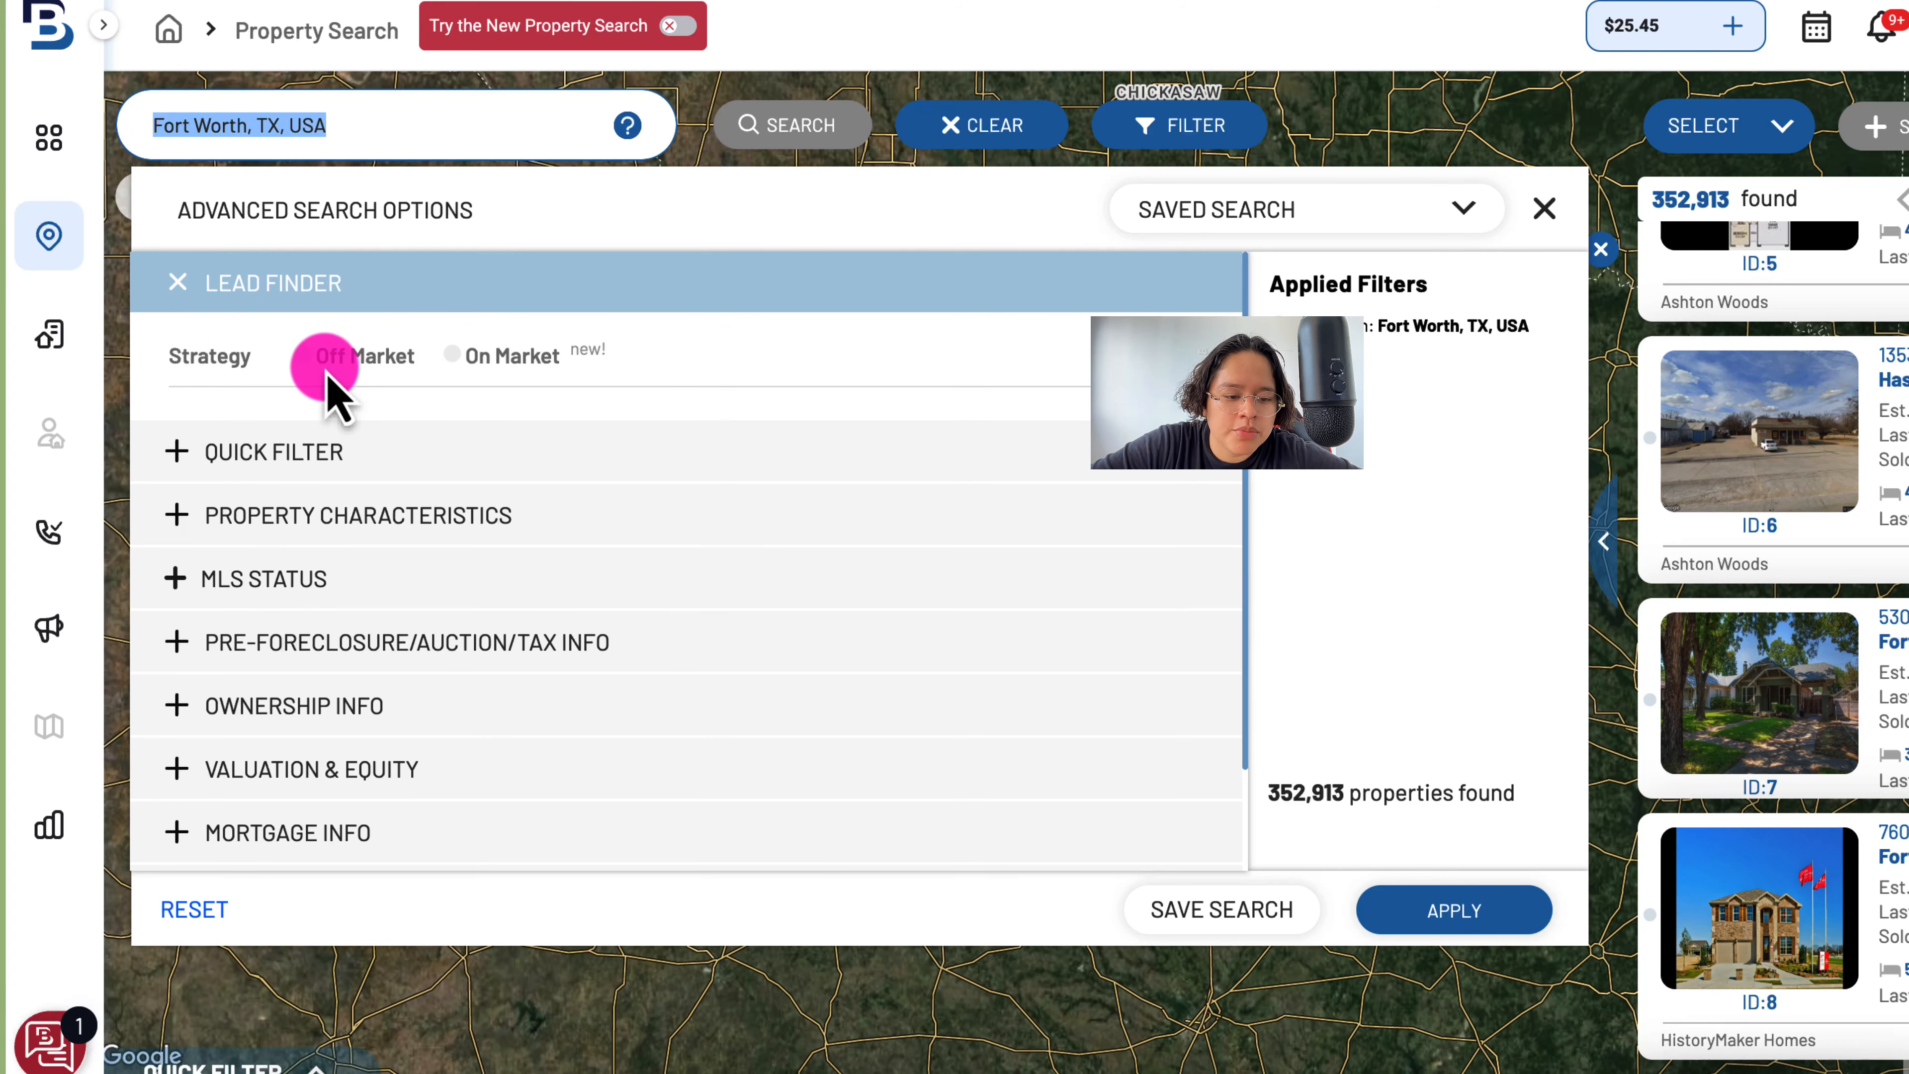
click(875, 348)
scroll(874, 347, down, 1)
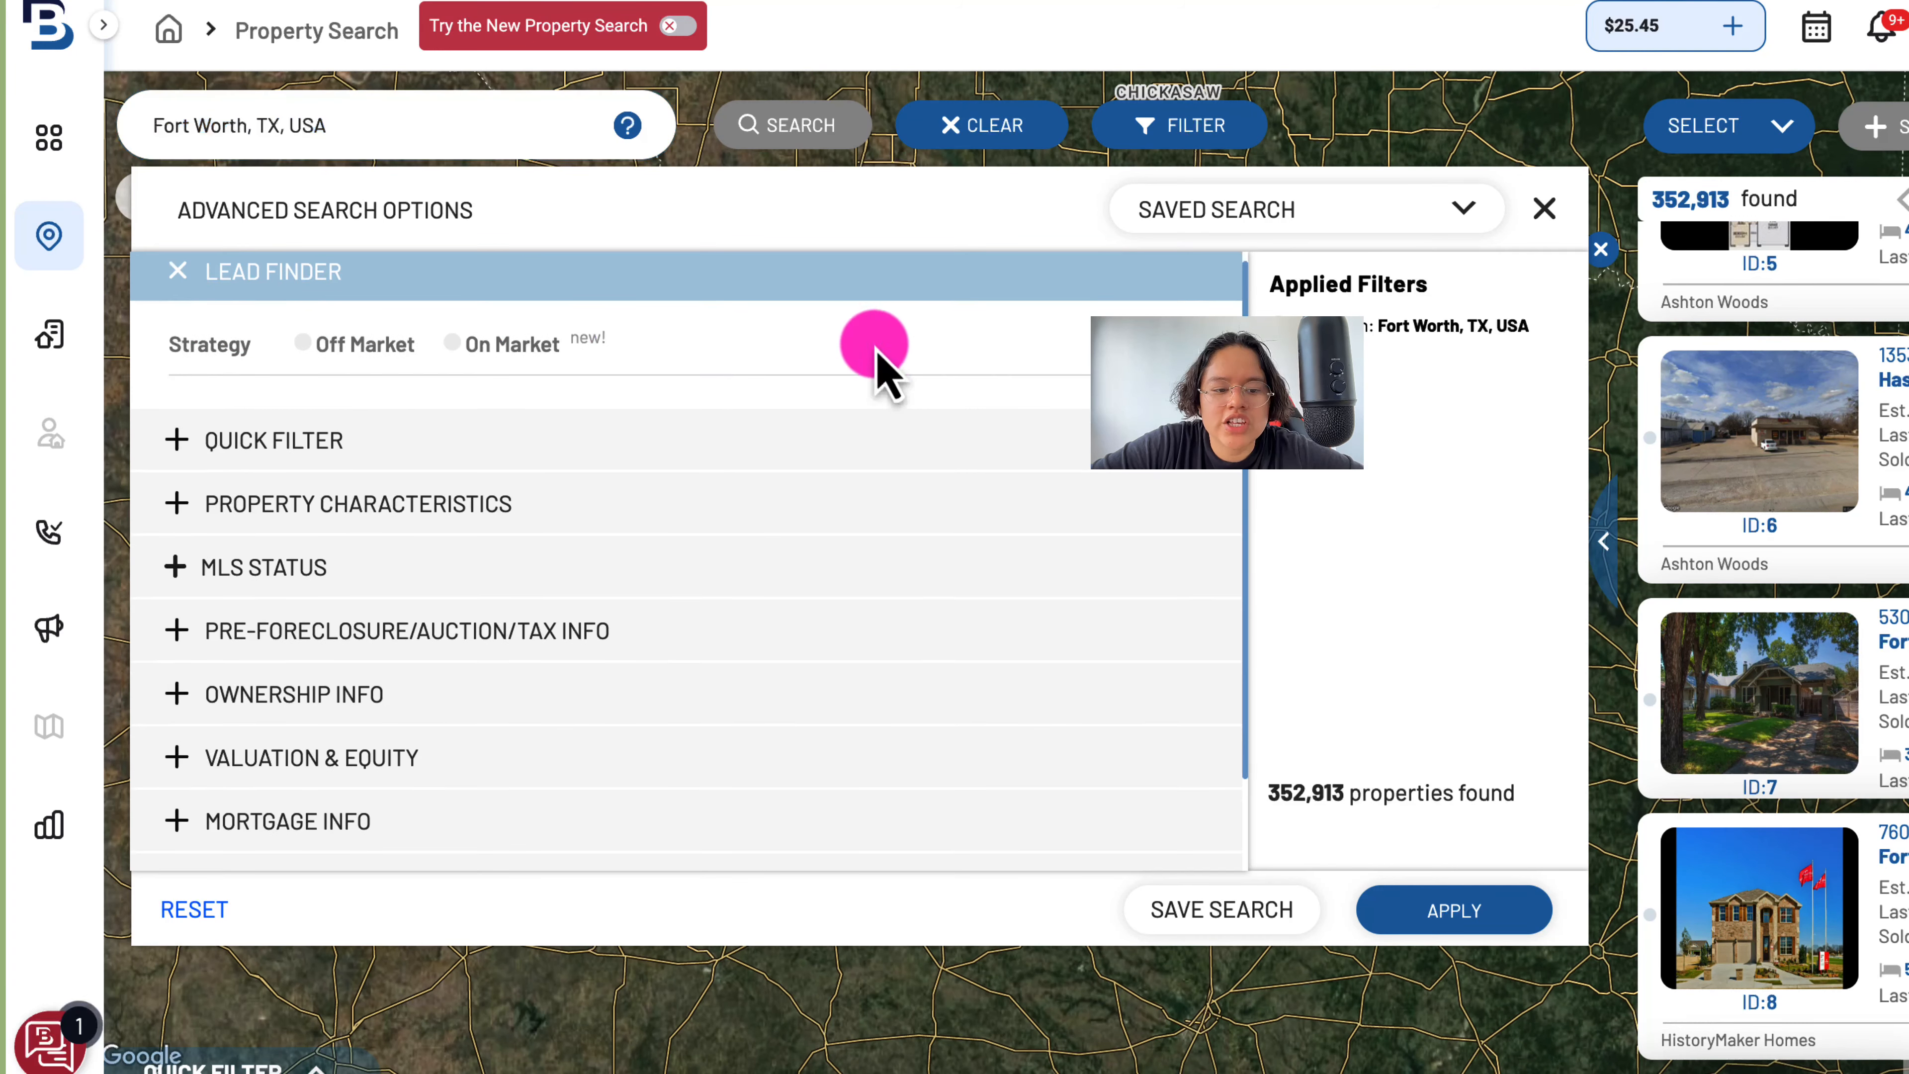
- Expand the Quick Filter section, review its options, and enable the Absentee Owner filter
click(294, 418)
scroll(484, 421, down, 1)
scroll(466, 451, down, 1)
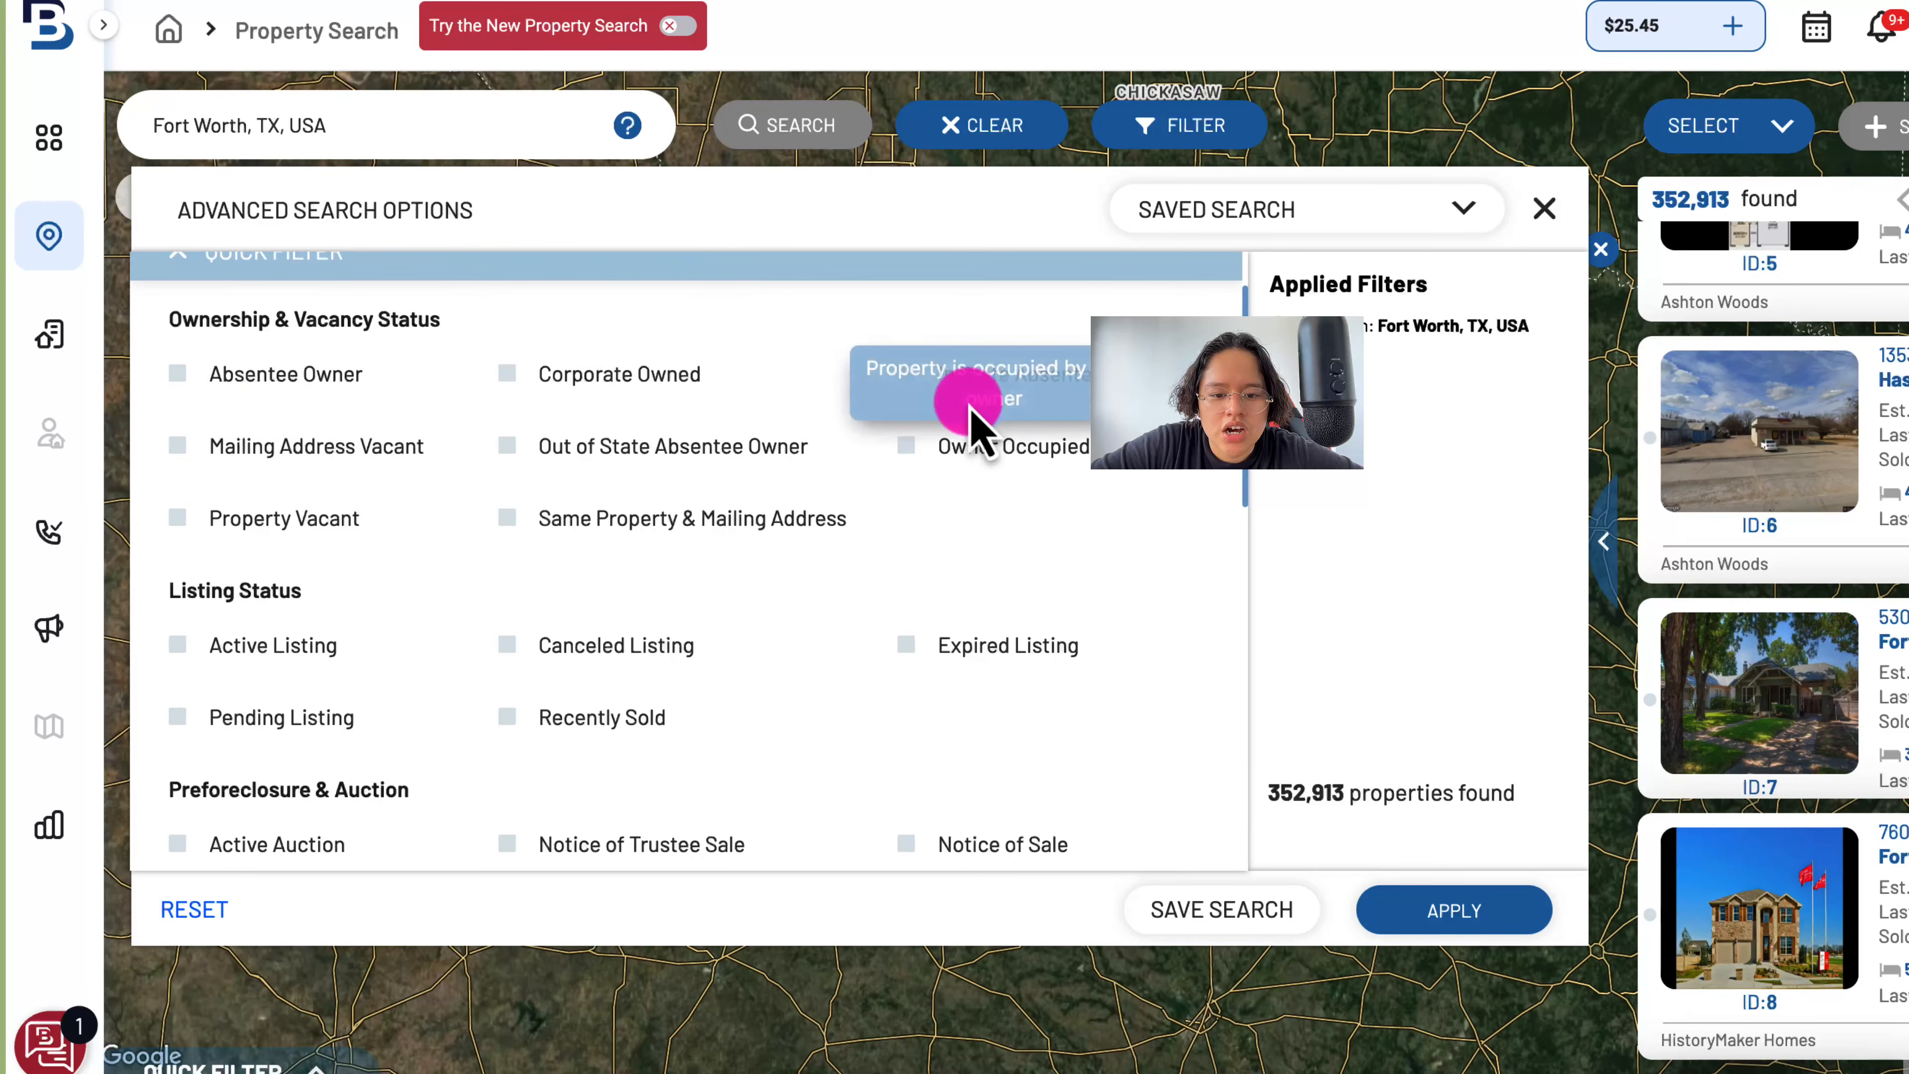
mouse_move(1073, 395)
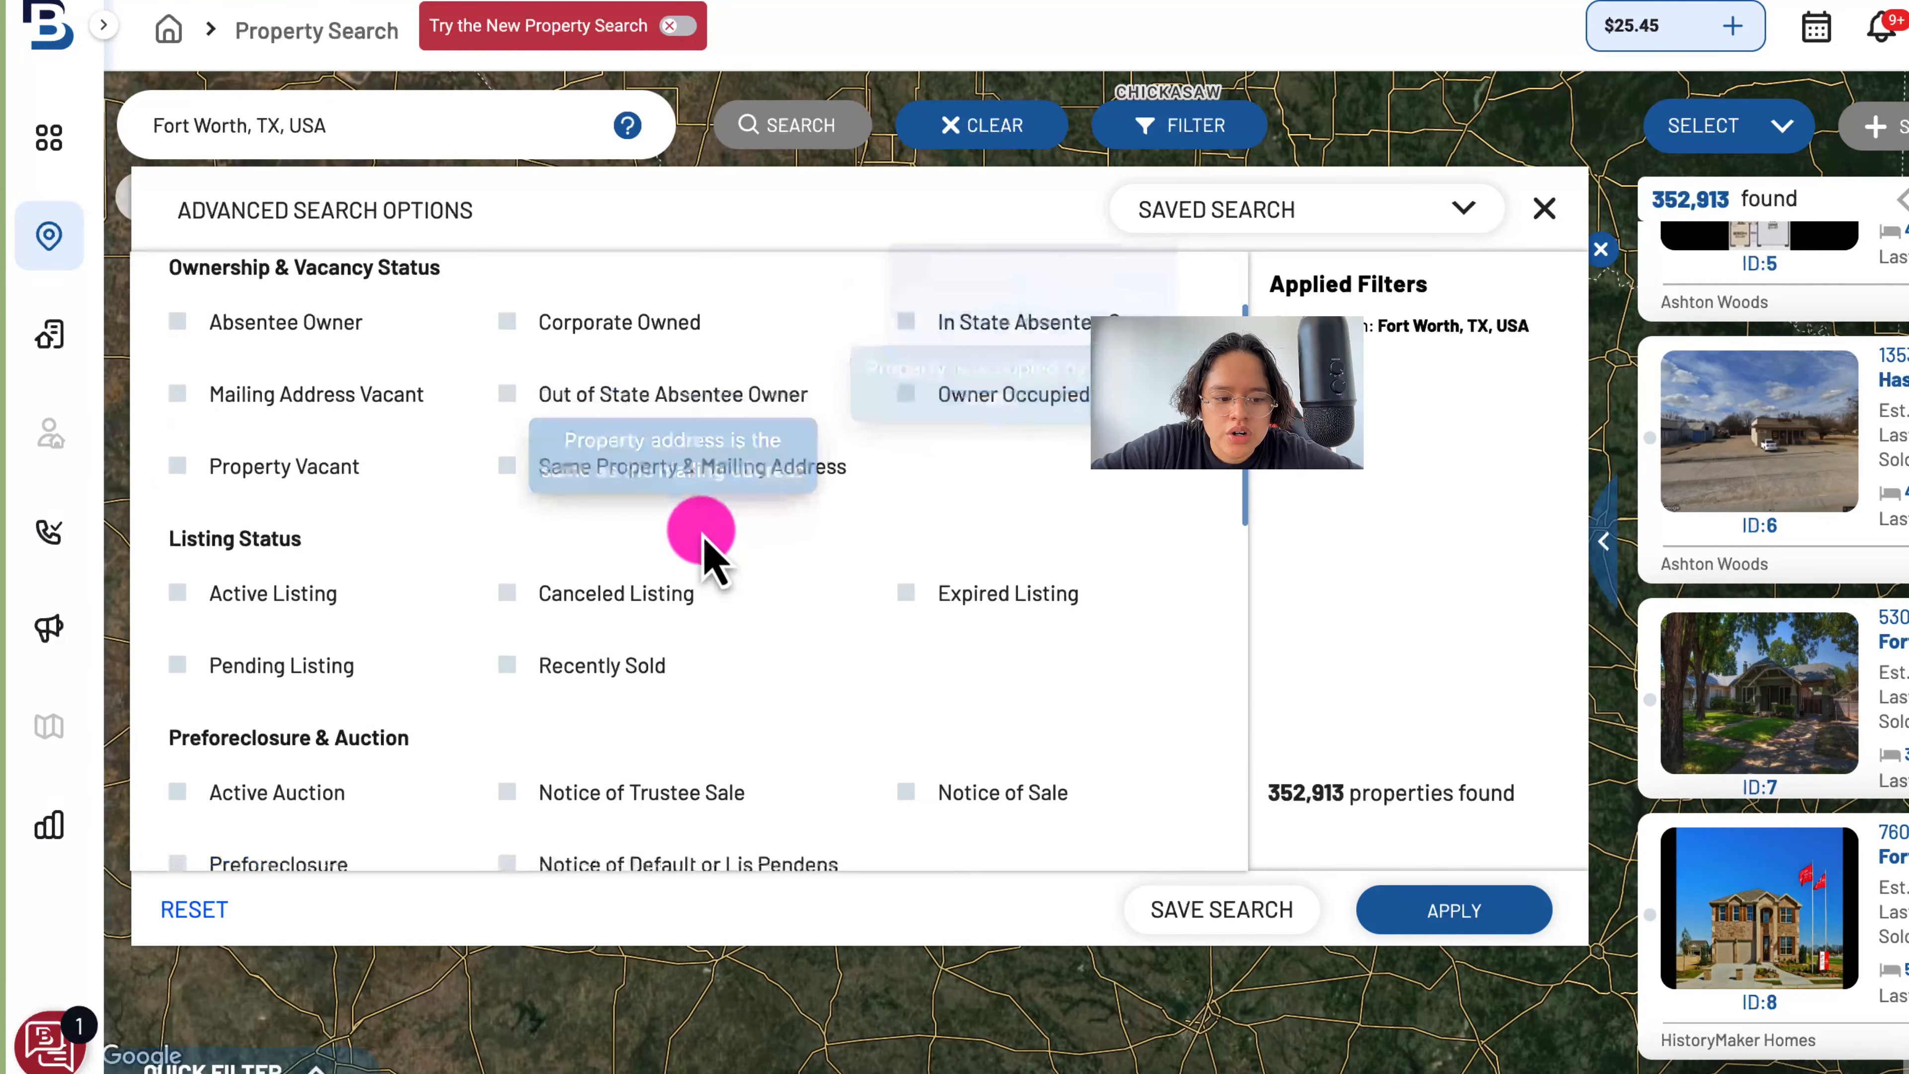
scroll(711, 554, down, 3)
mouse_move(279, 685)
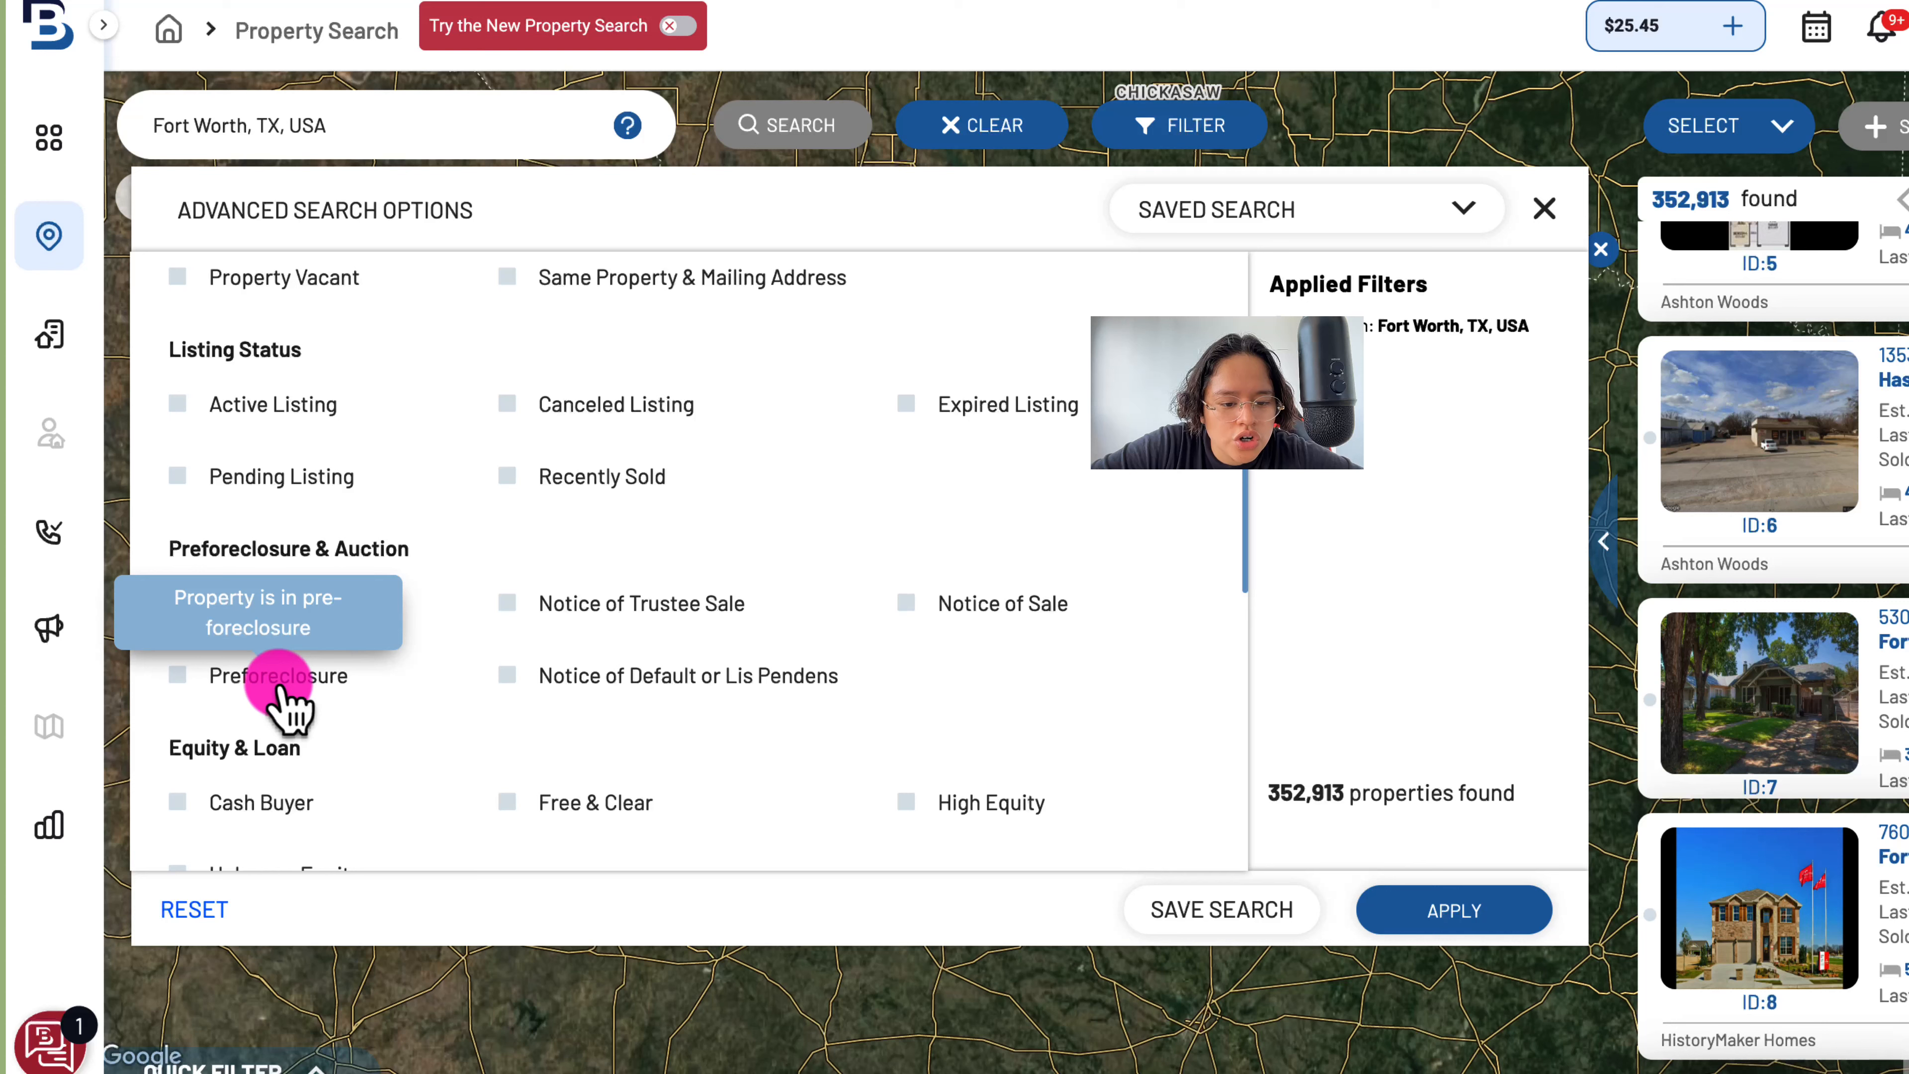
scroll(732, 785, down, 6)
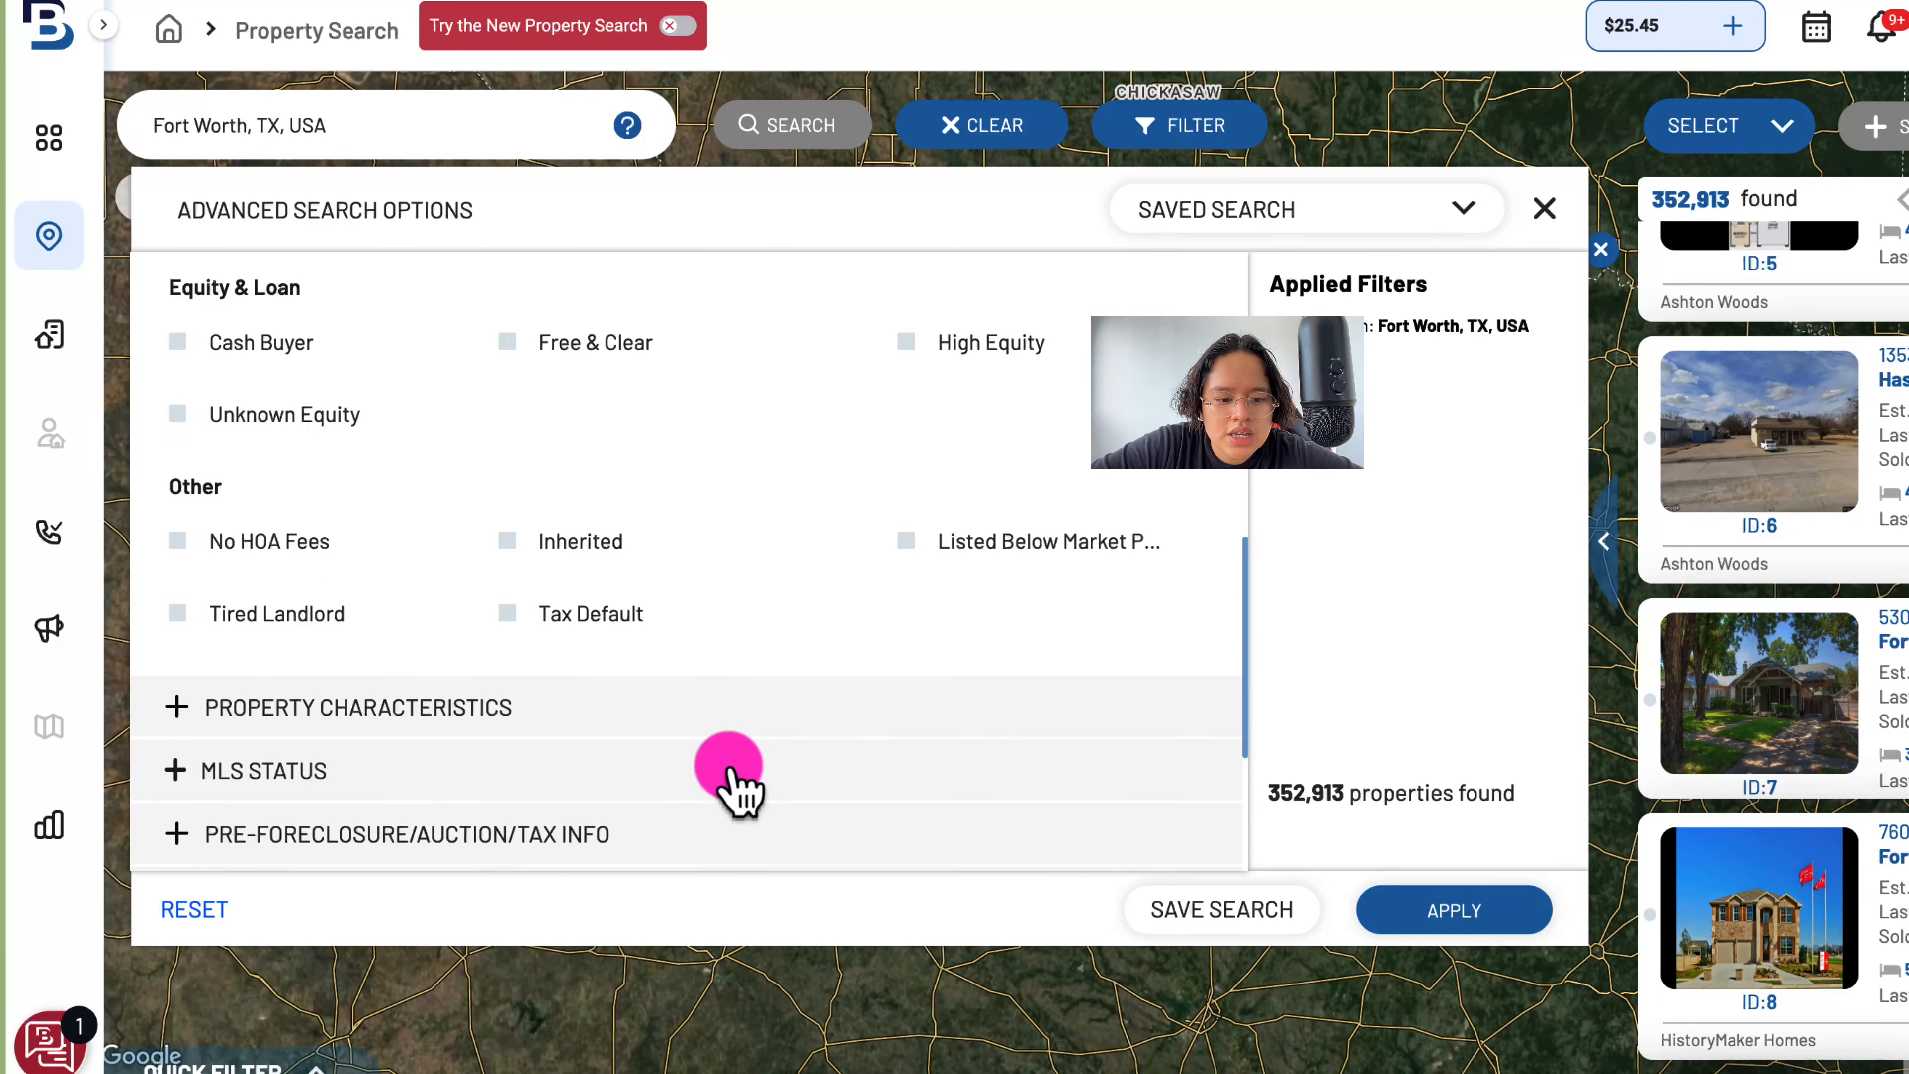
scroll(733, 786, up, 10)
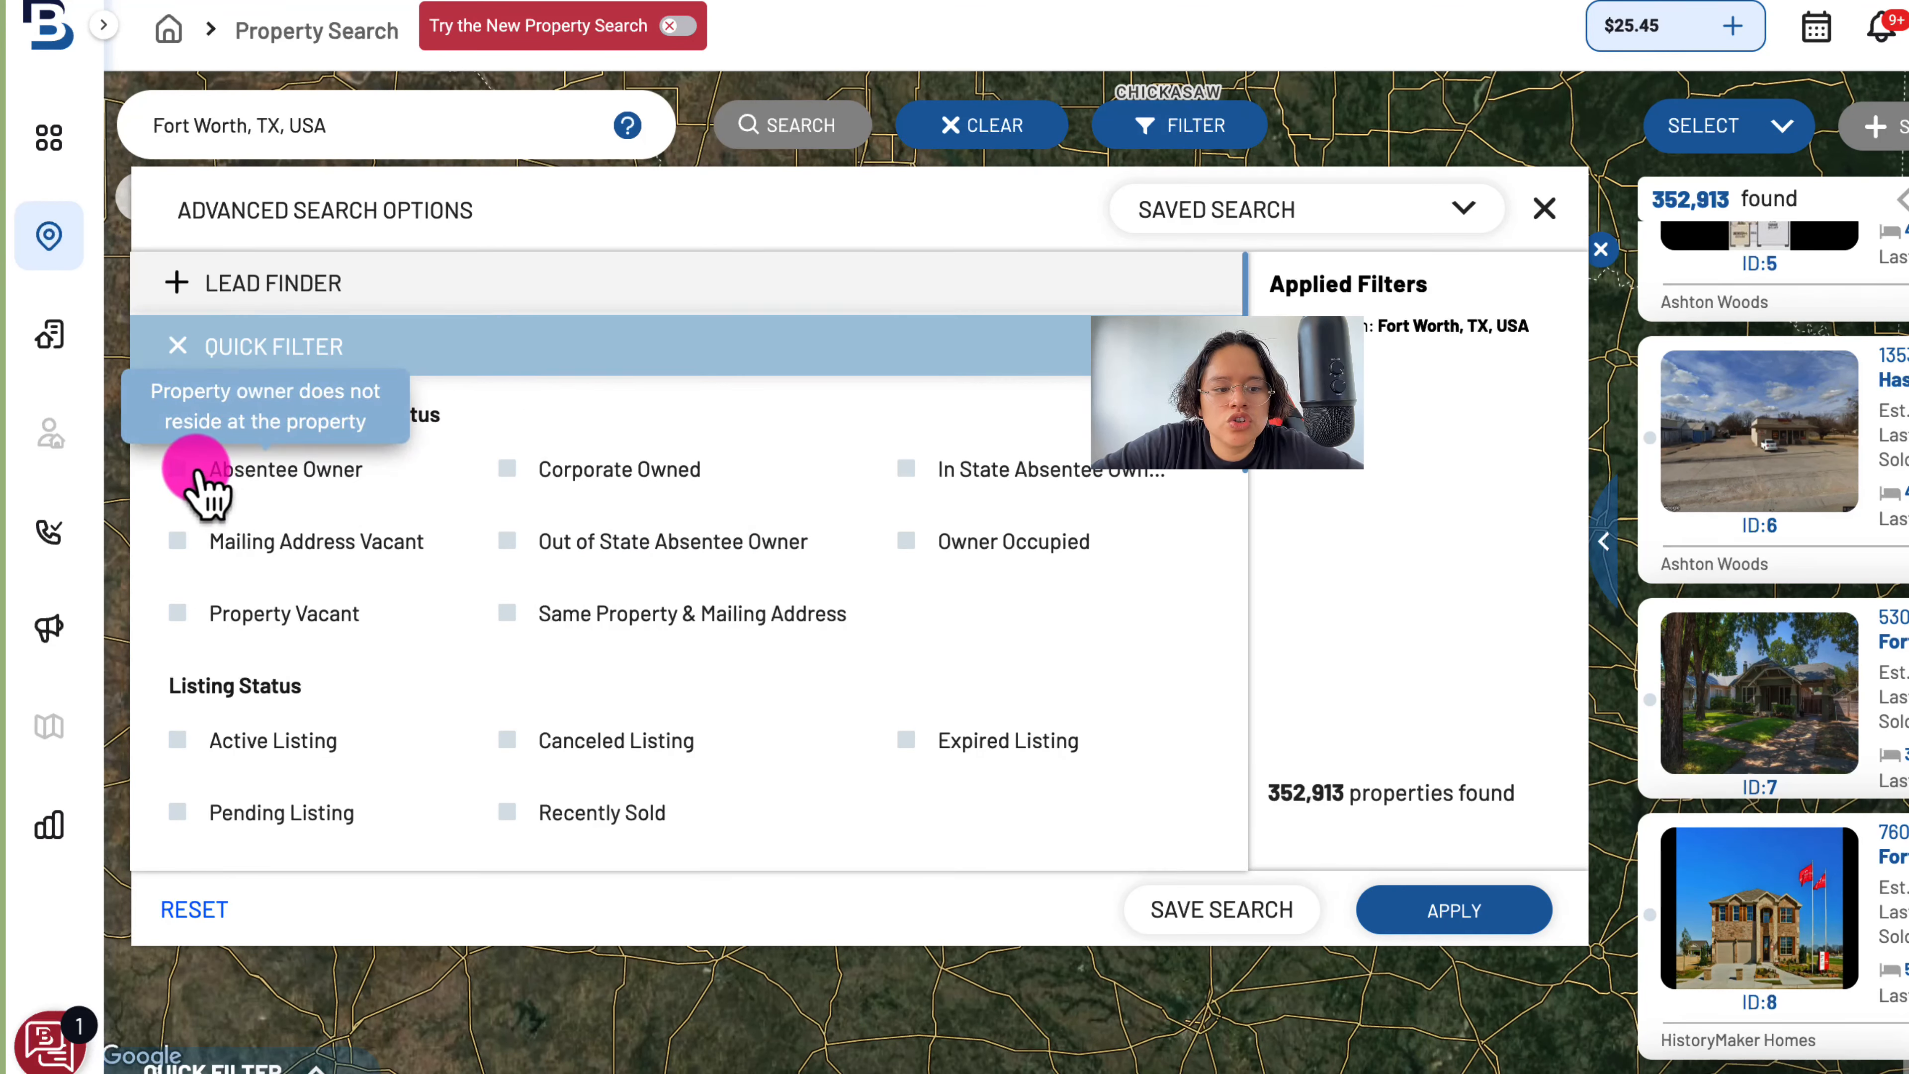
click(180, 468)
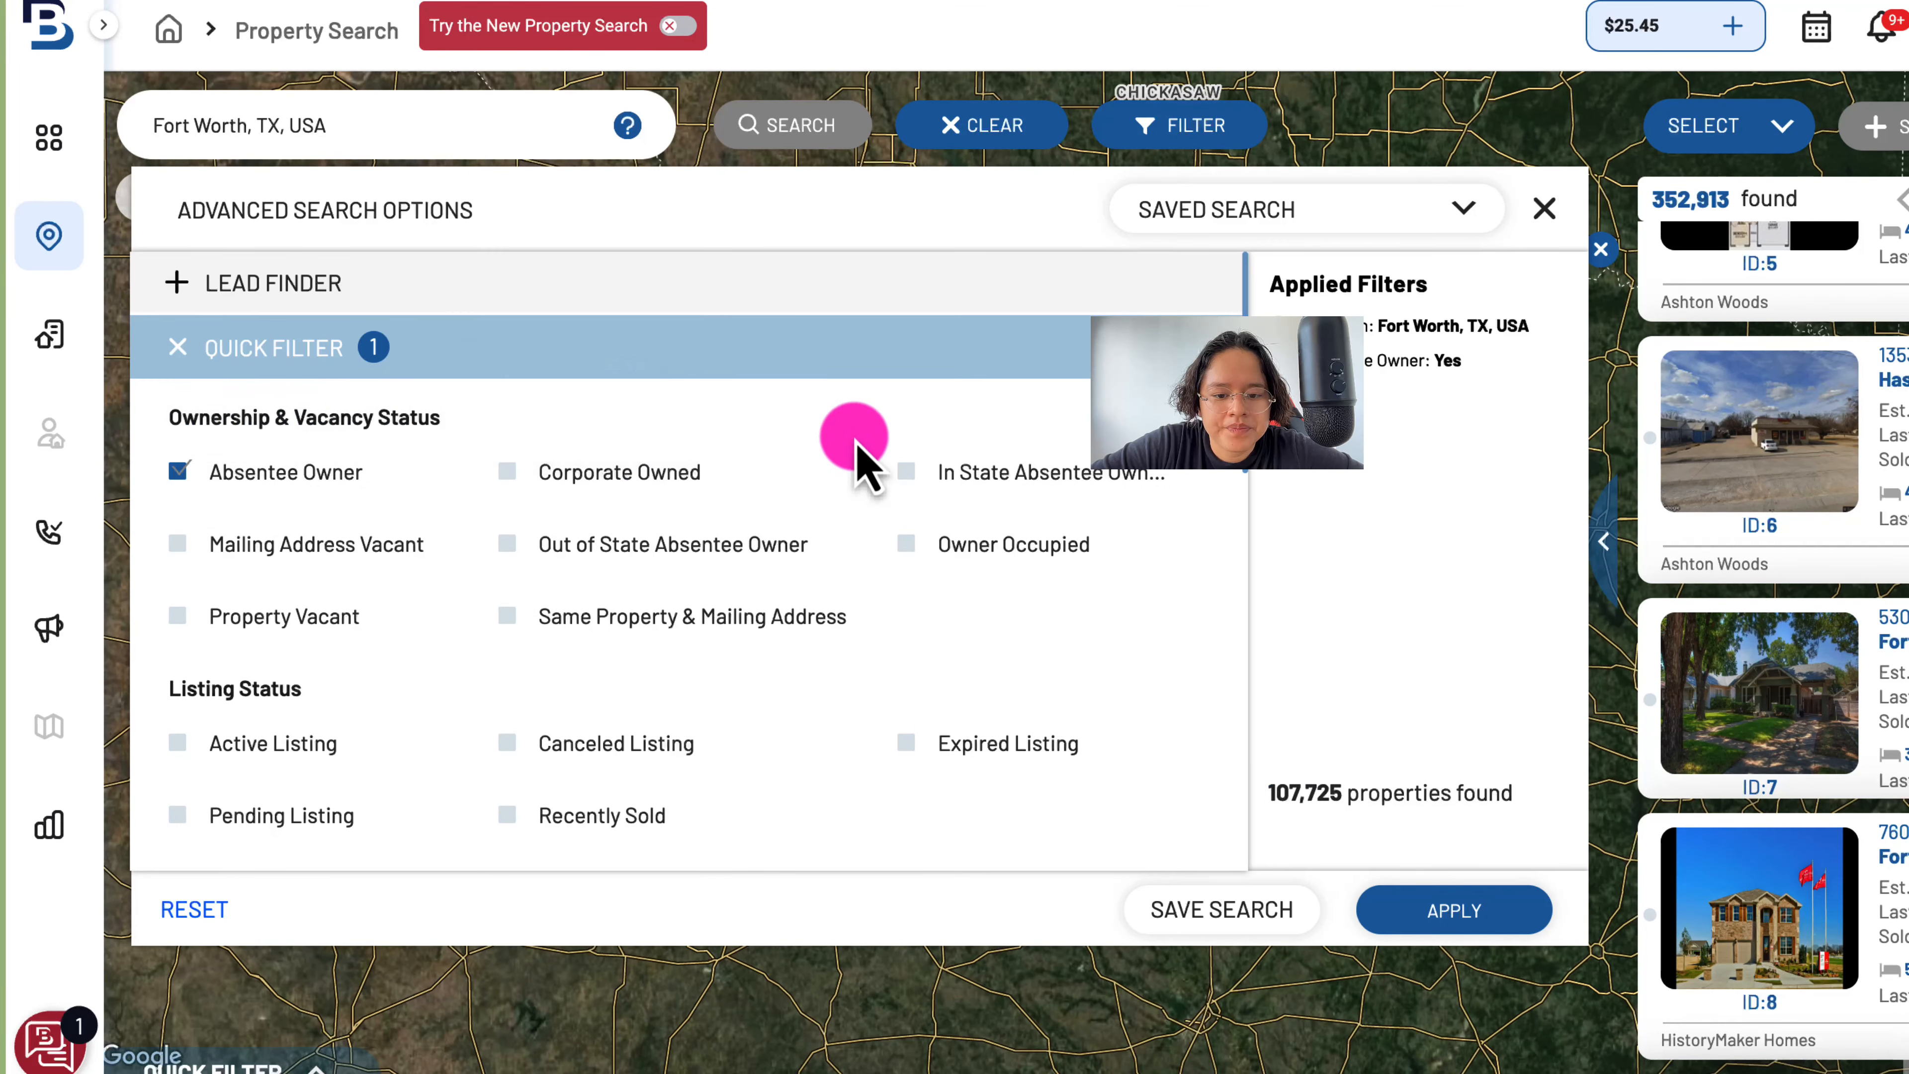
- Expand the Property Characteristics section and limit the property classification to Residential
scroll(937, 422, down, 6)
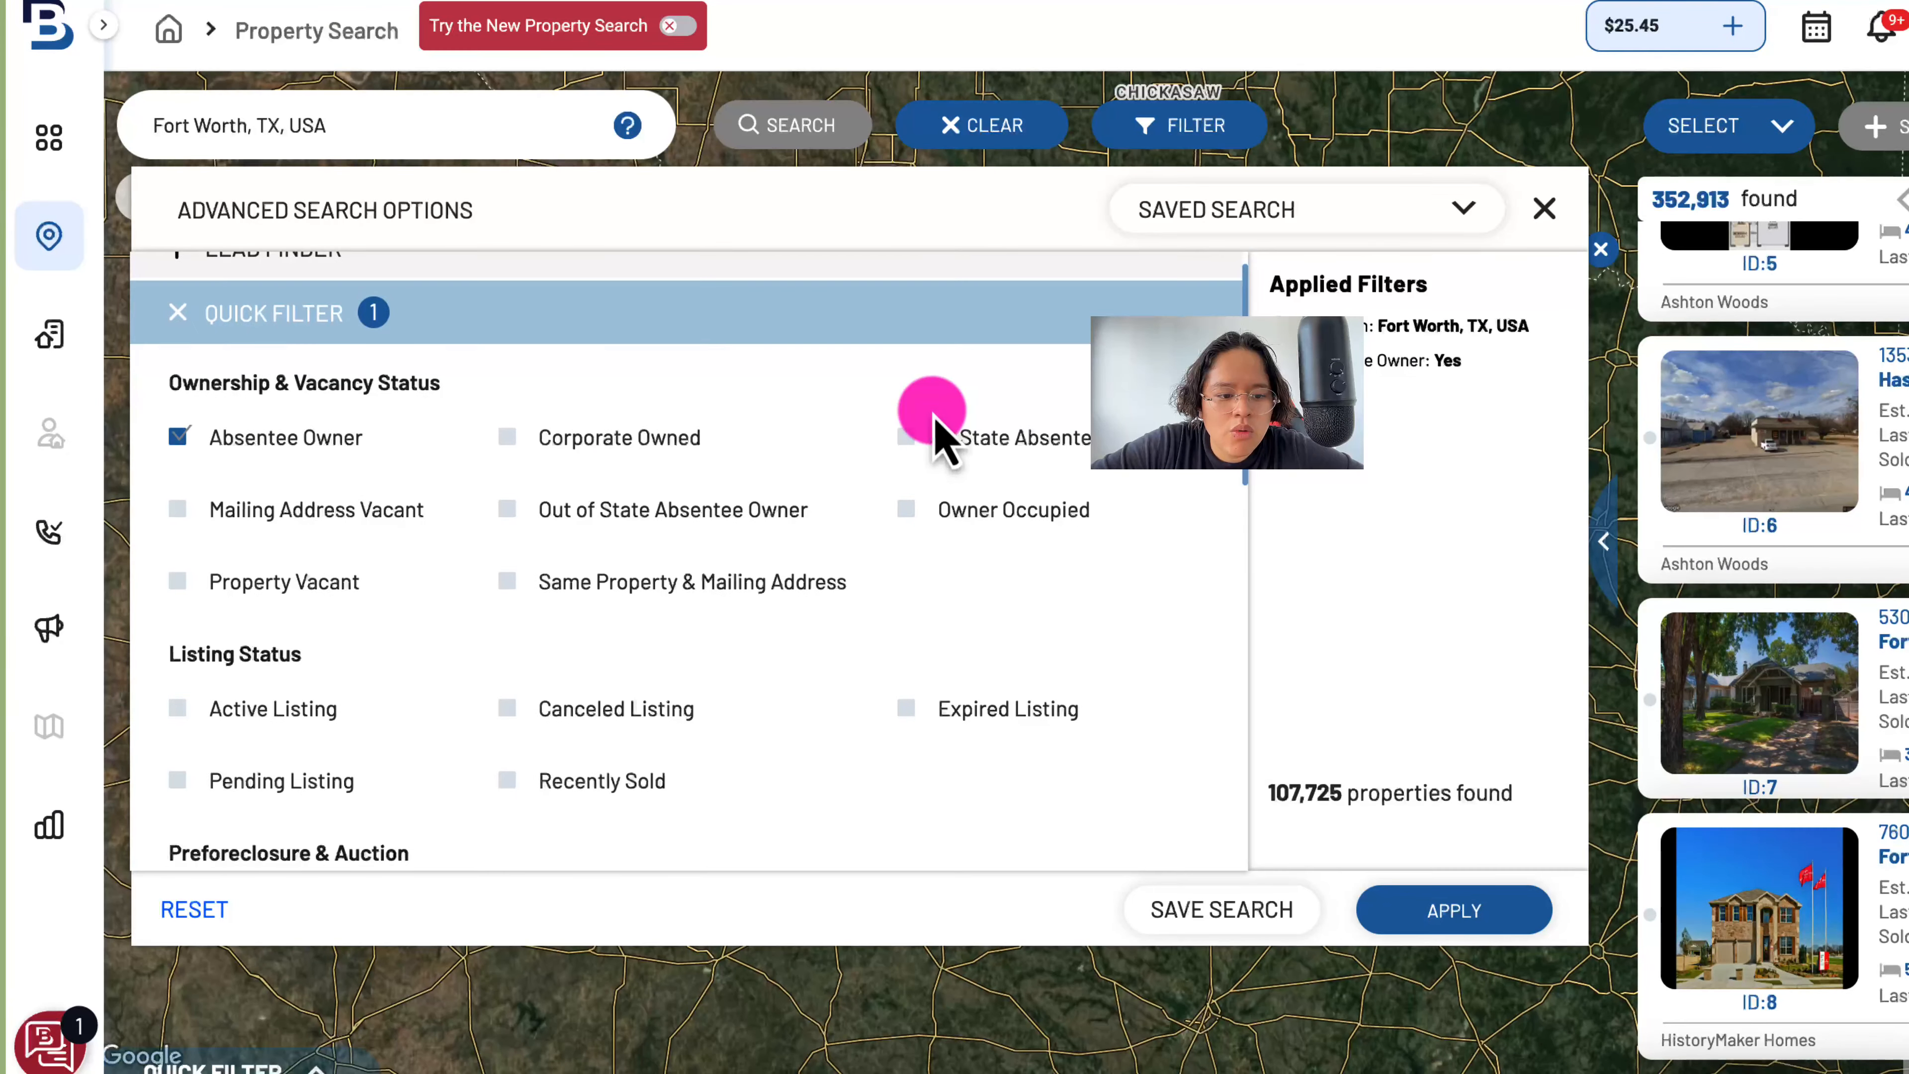
scroll(936, 422, down, 5)
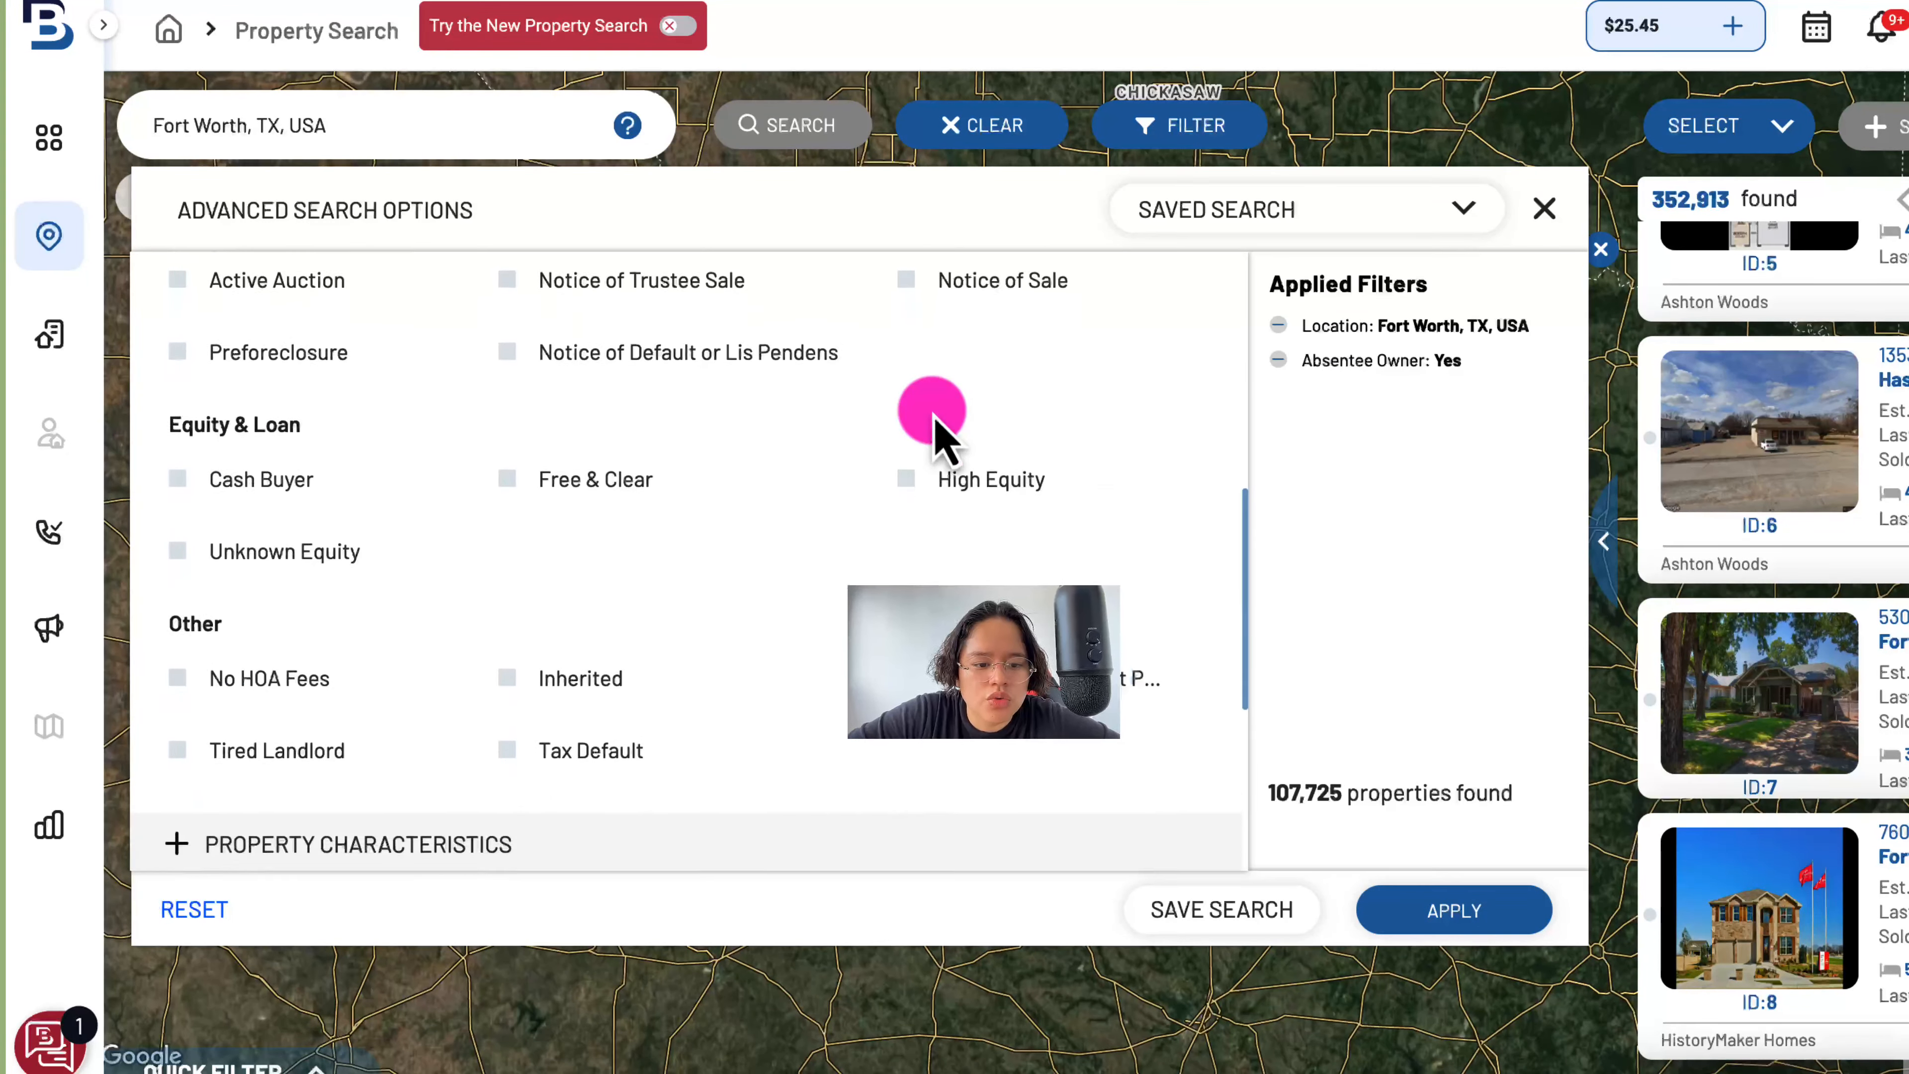
scroll(610, 427, down, 1)
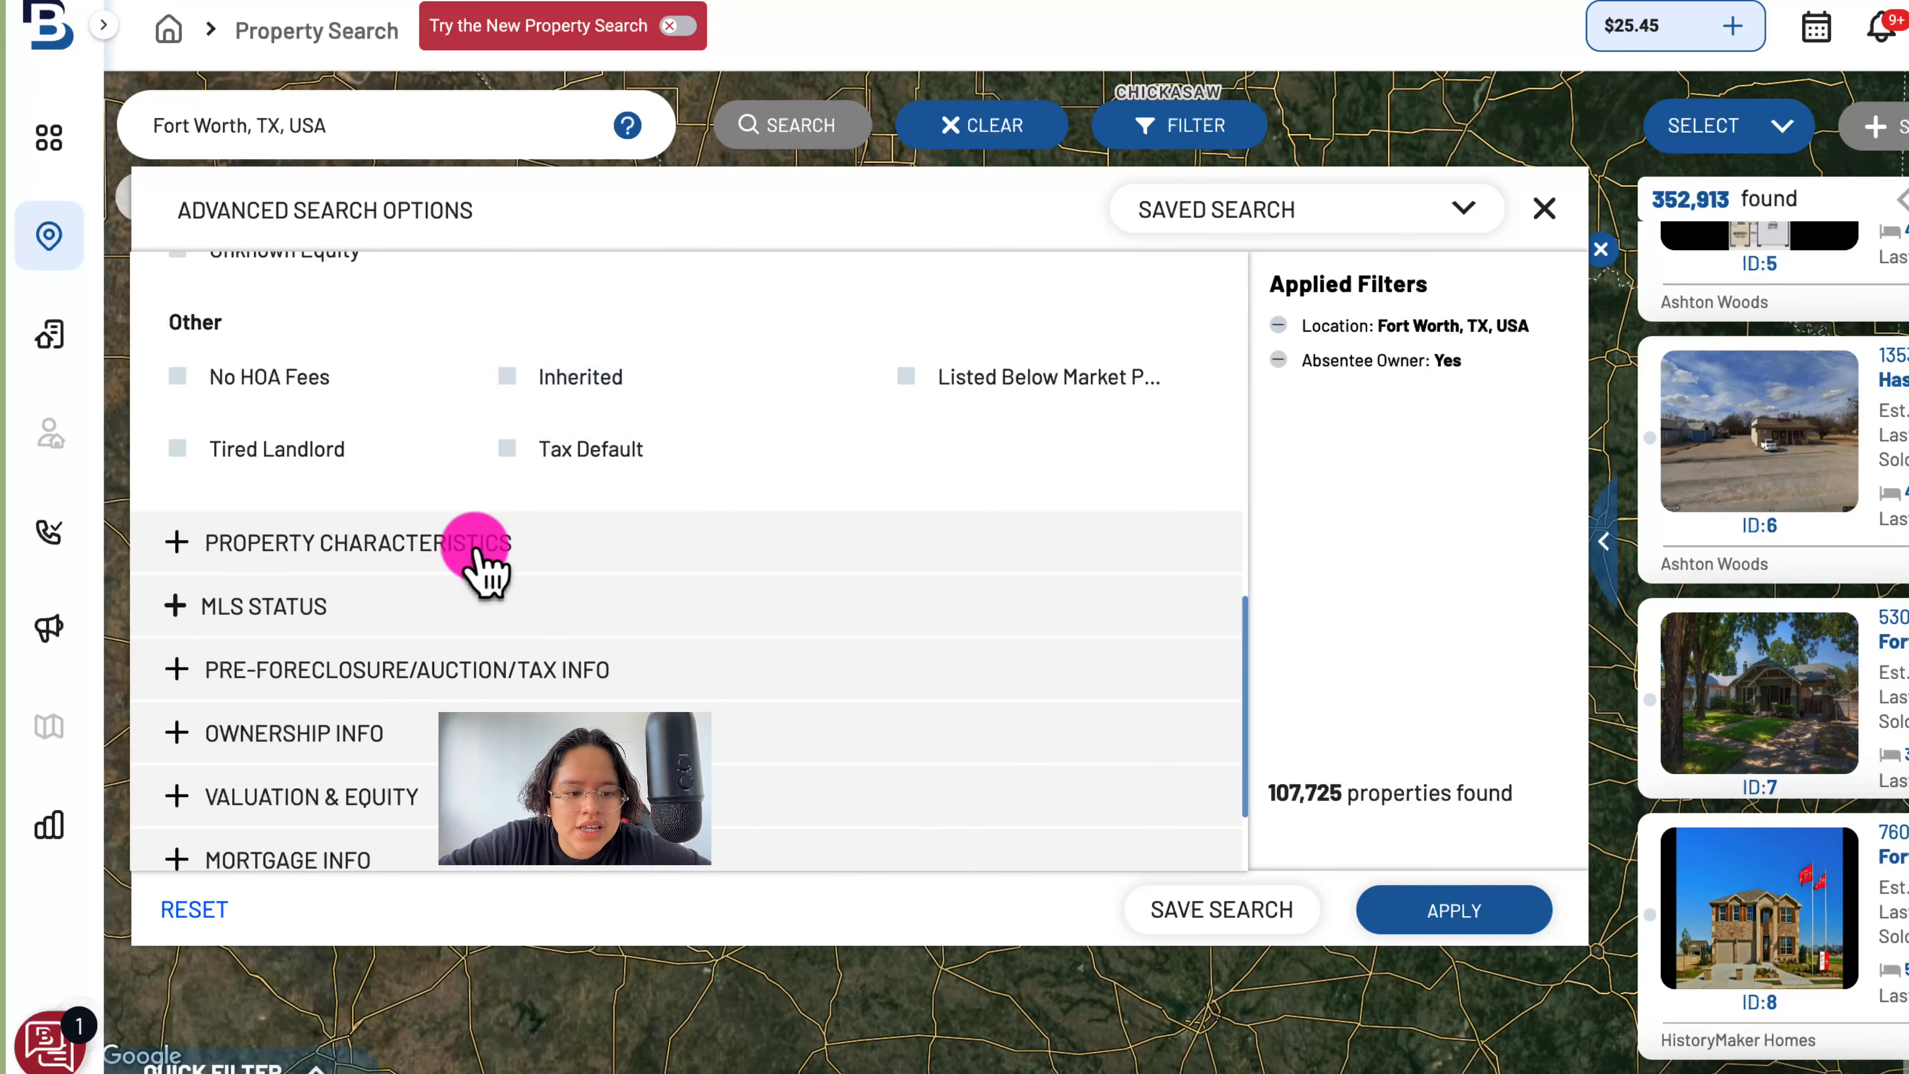
click(375, 546)
scroll(626, 519, up, 2)
scroll(626, 503, up, 2)
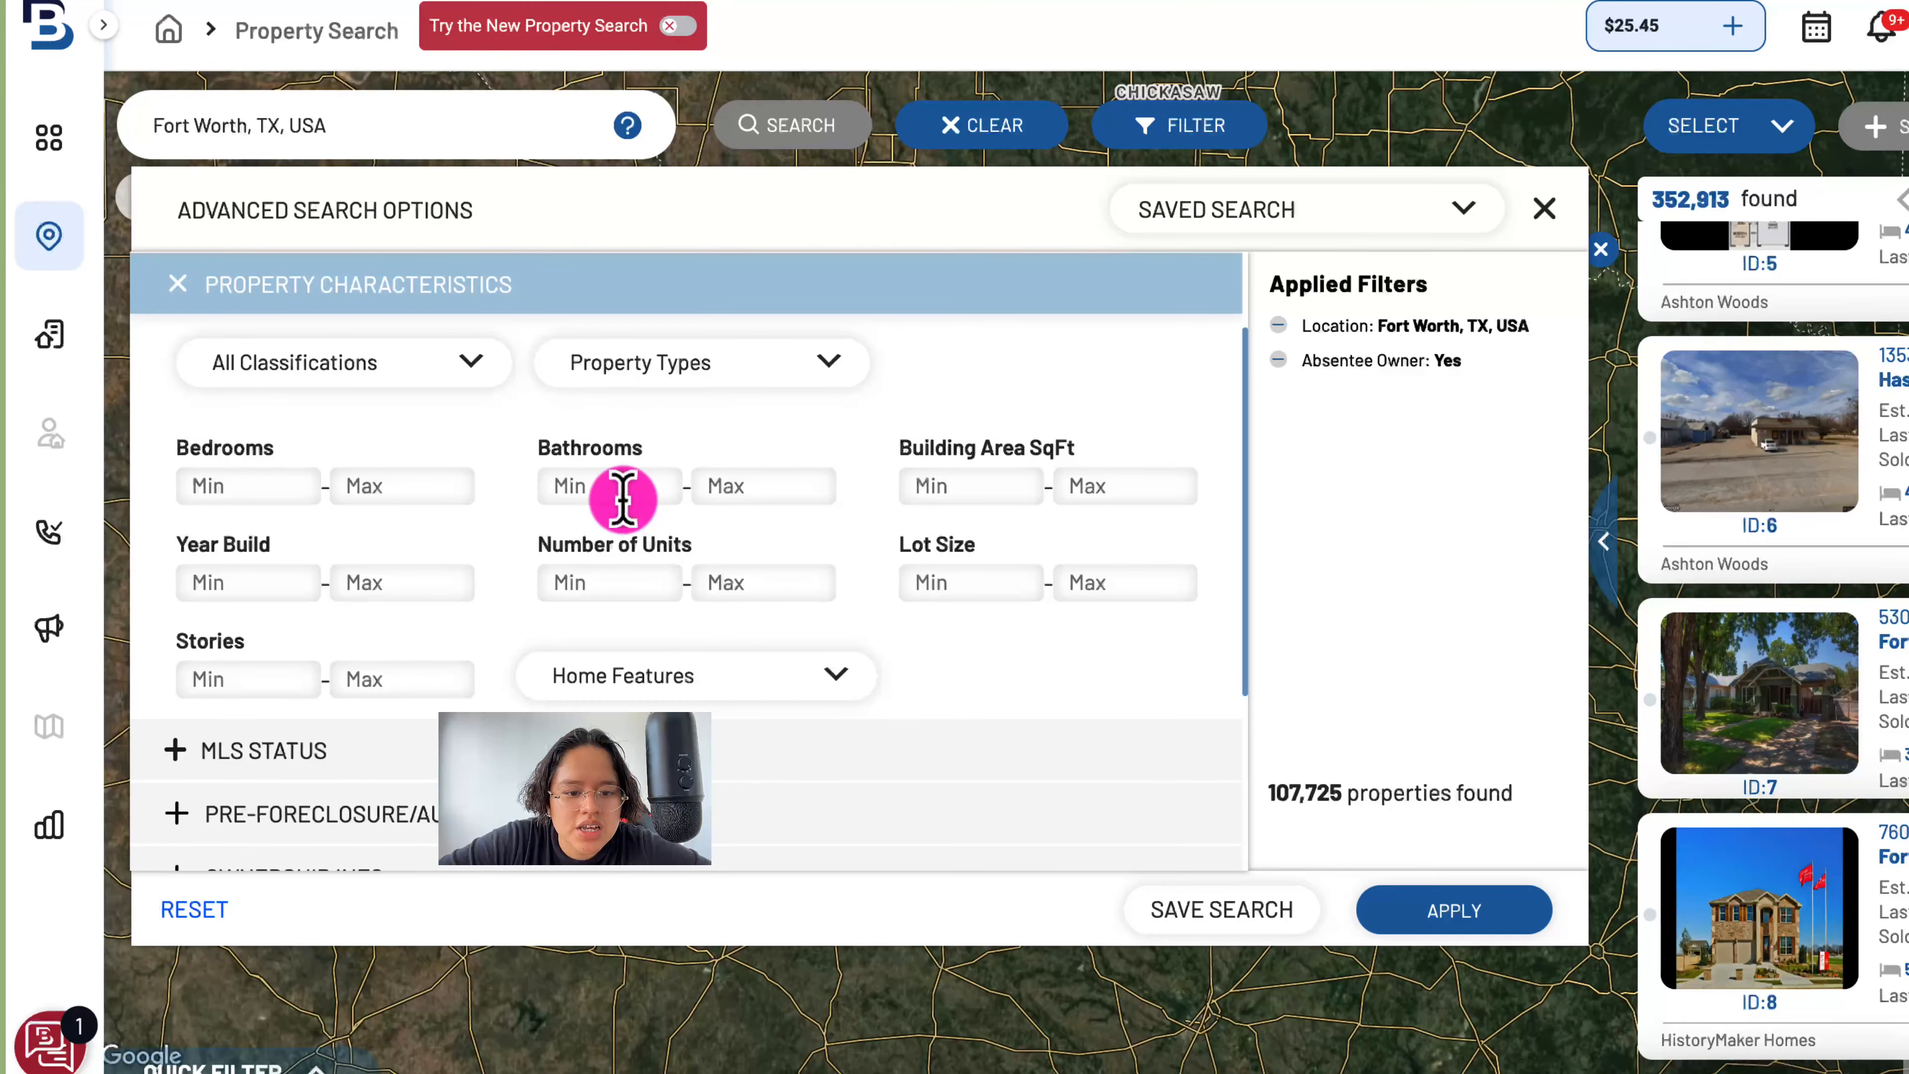
click(808, 413)
click(832, 399)
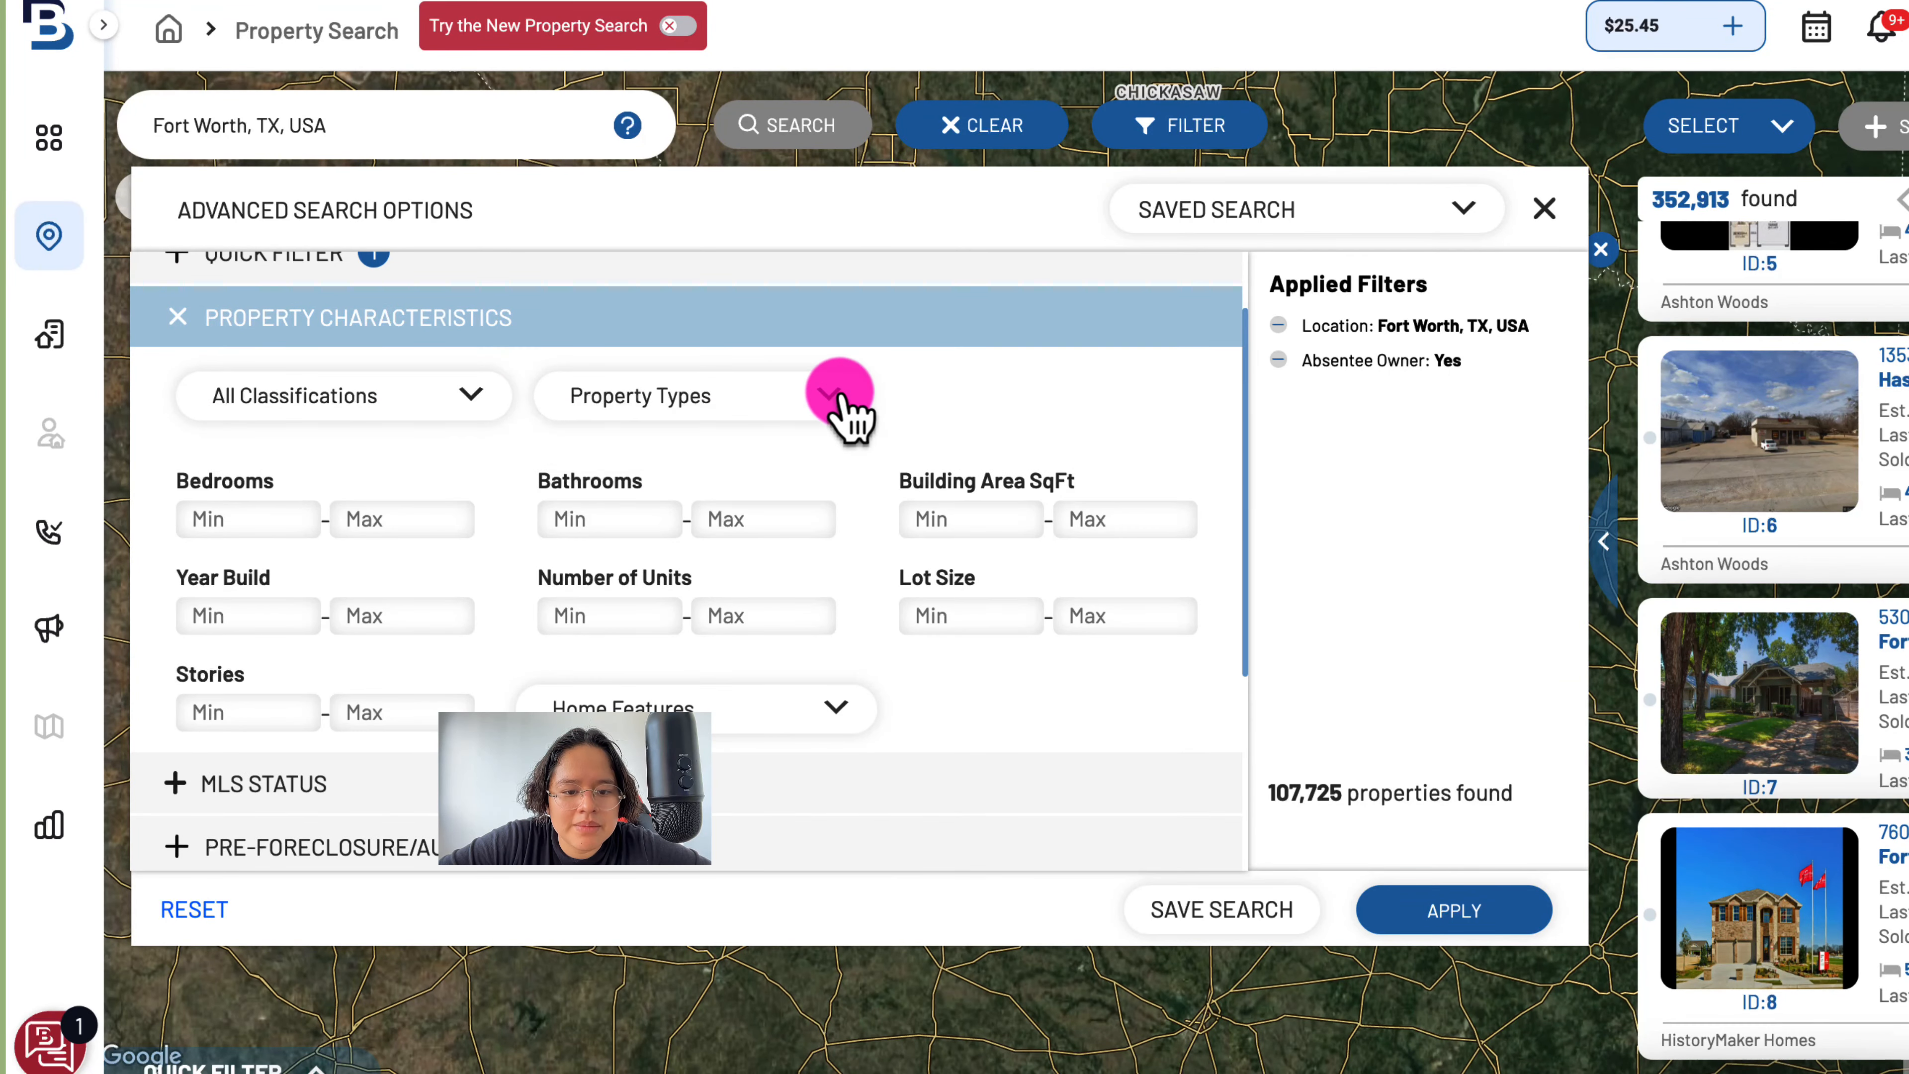
click(833, 399)
click(443, 397)
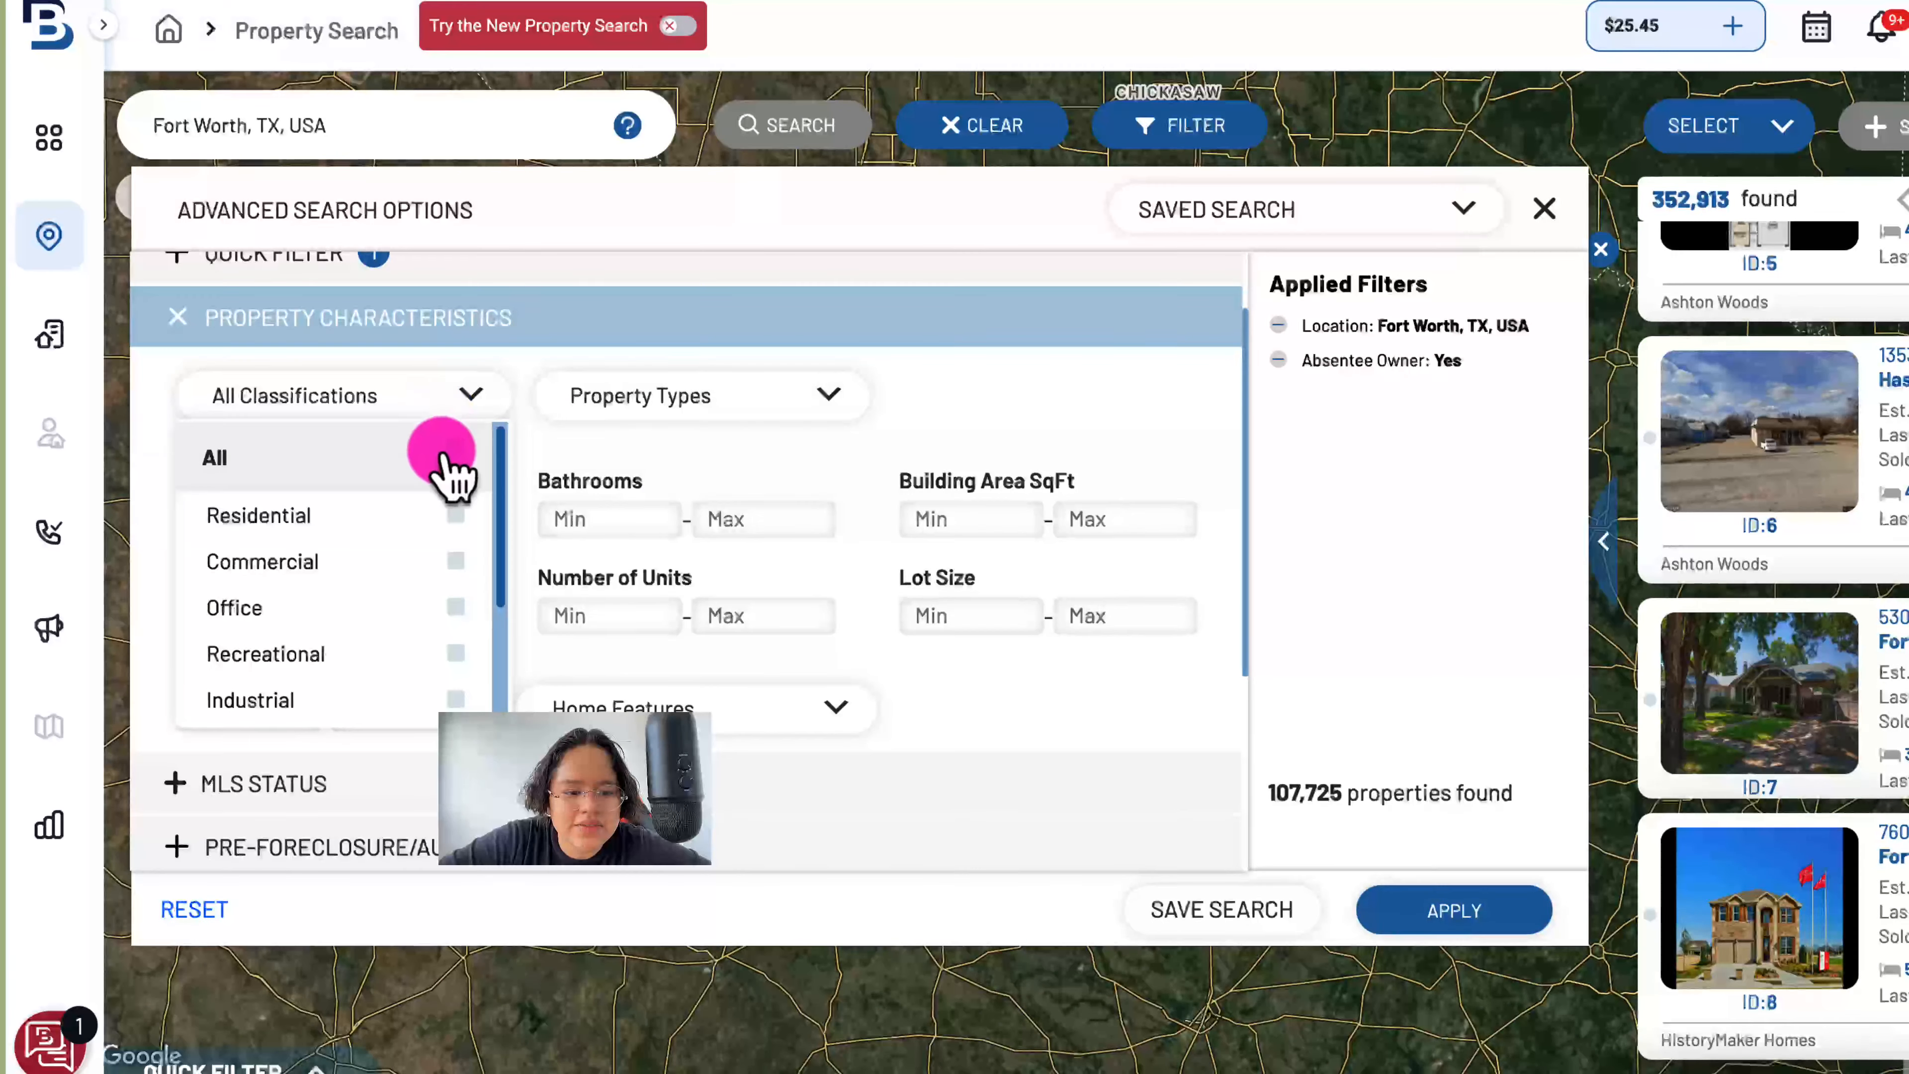
click(453, 516)
click(539, 370)
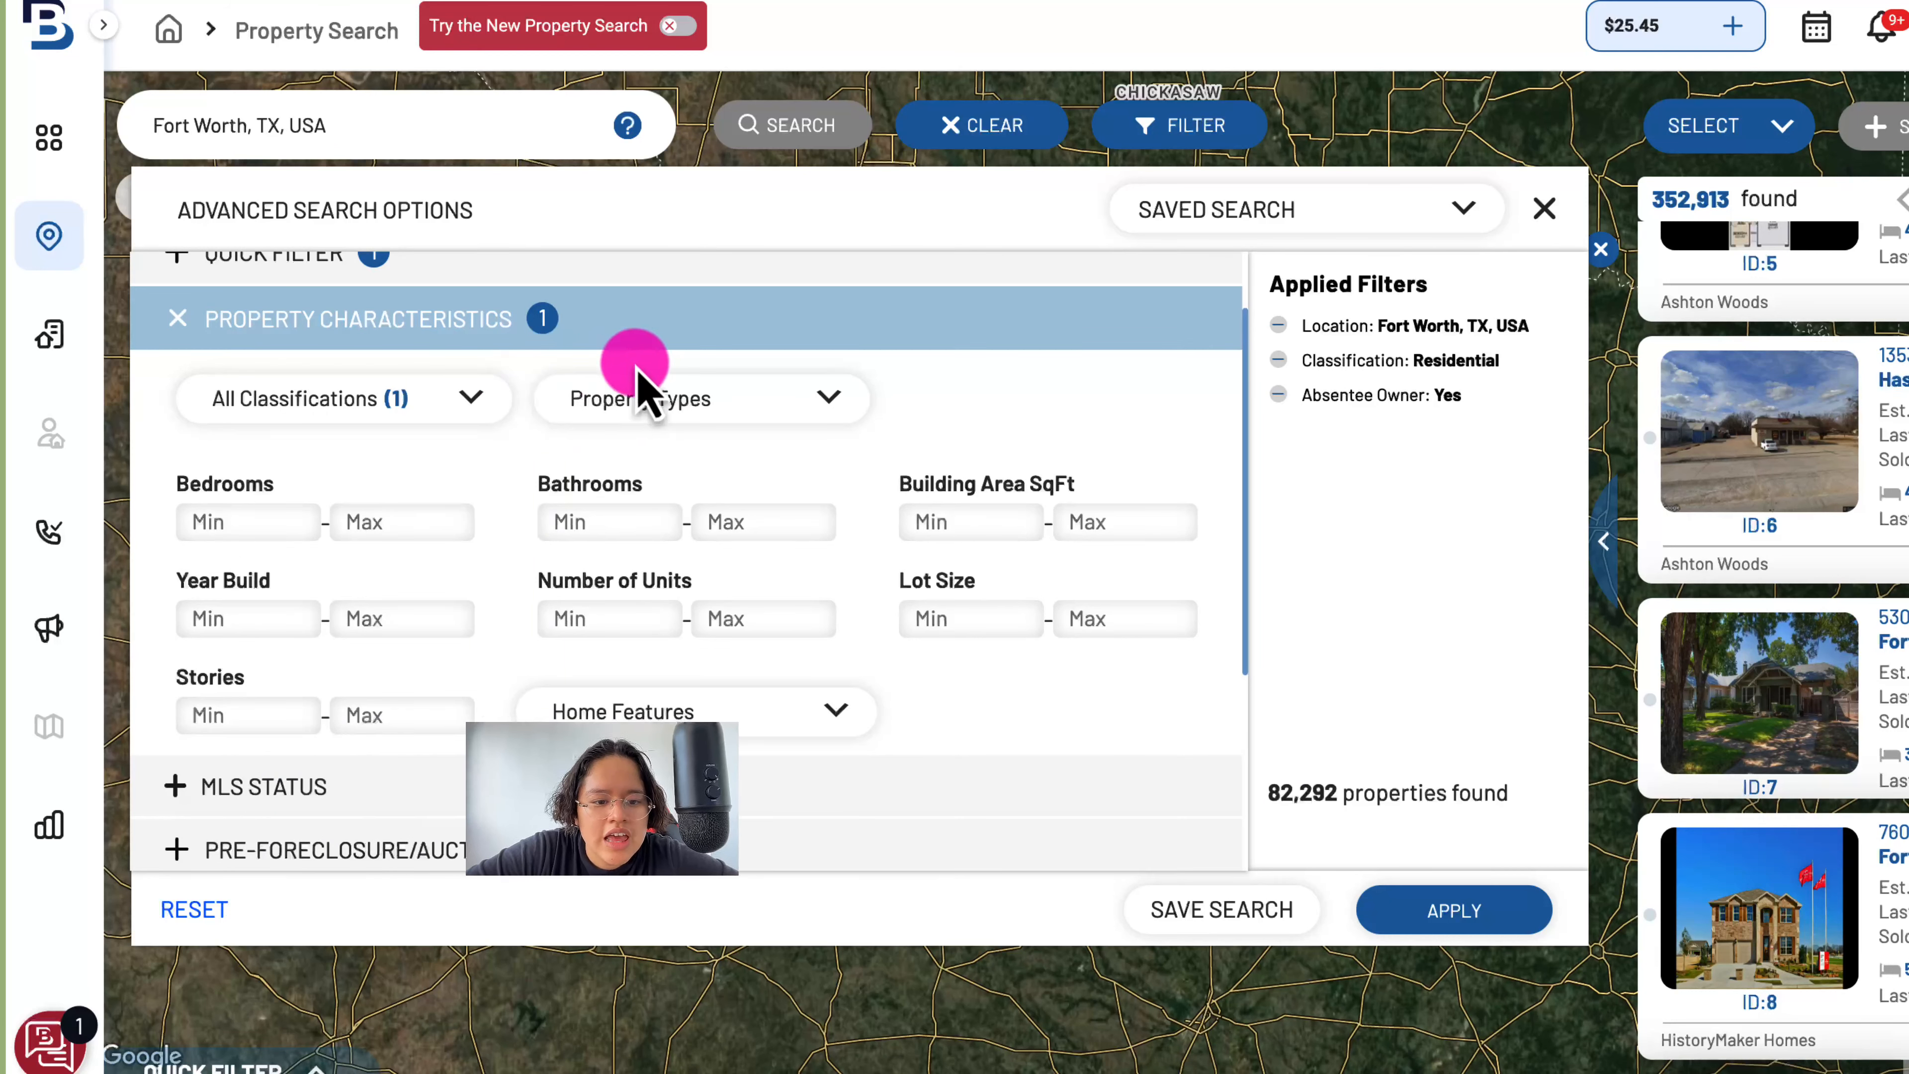
- Limit the property type to Single Family in the property characteristics filters
click(695, 402)
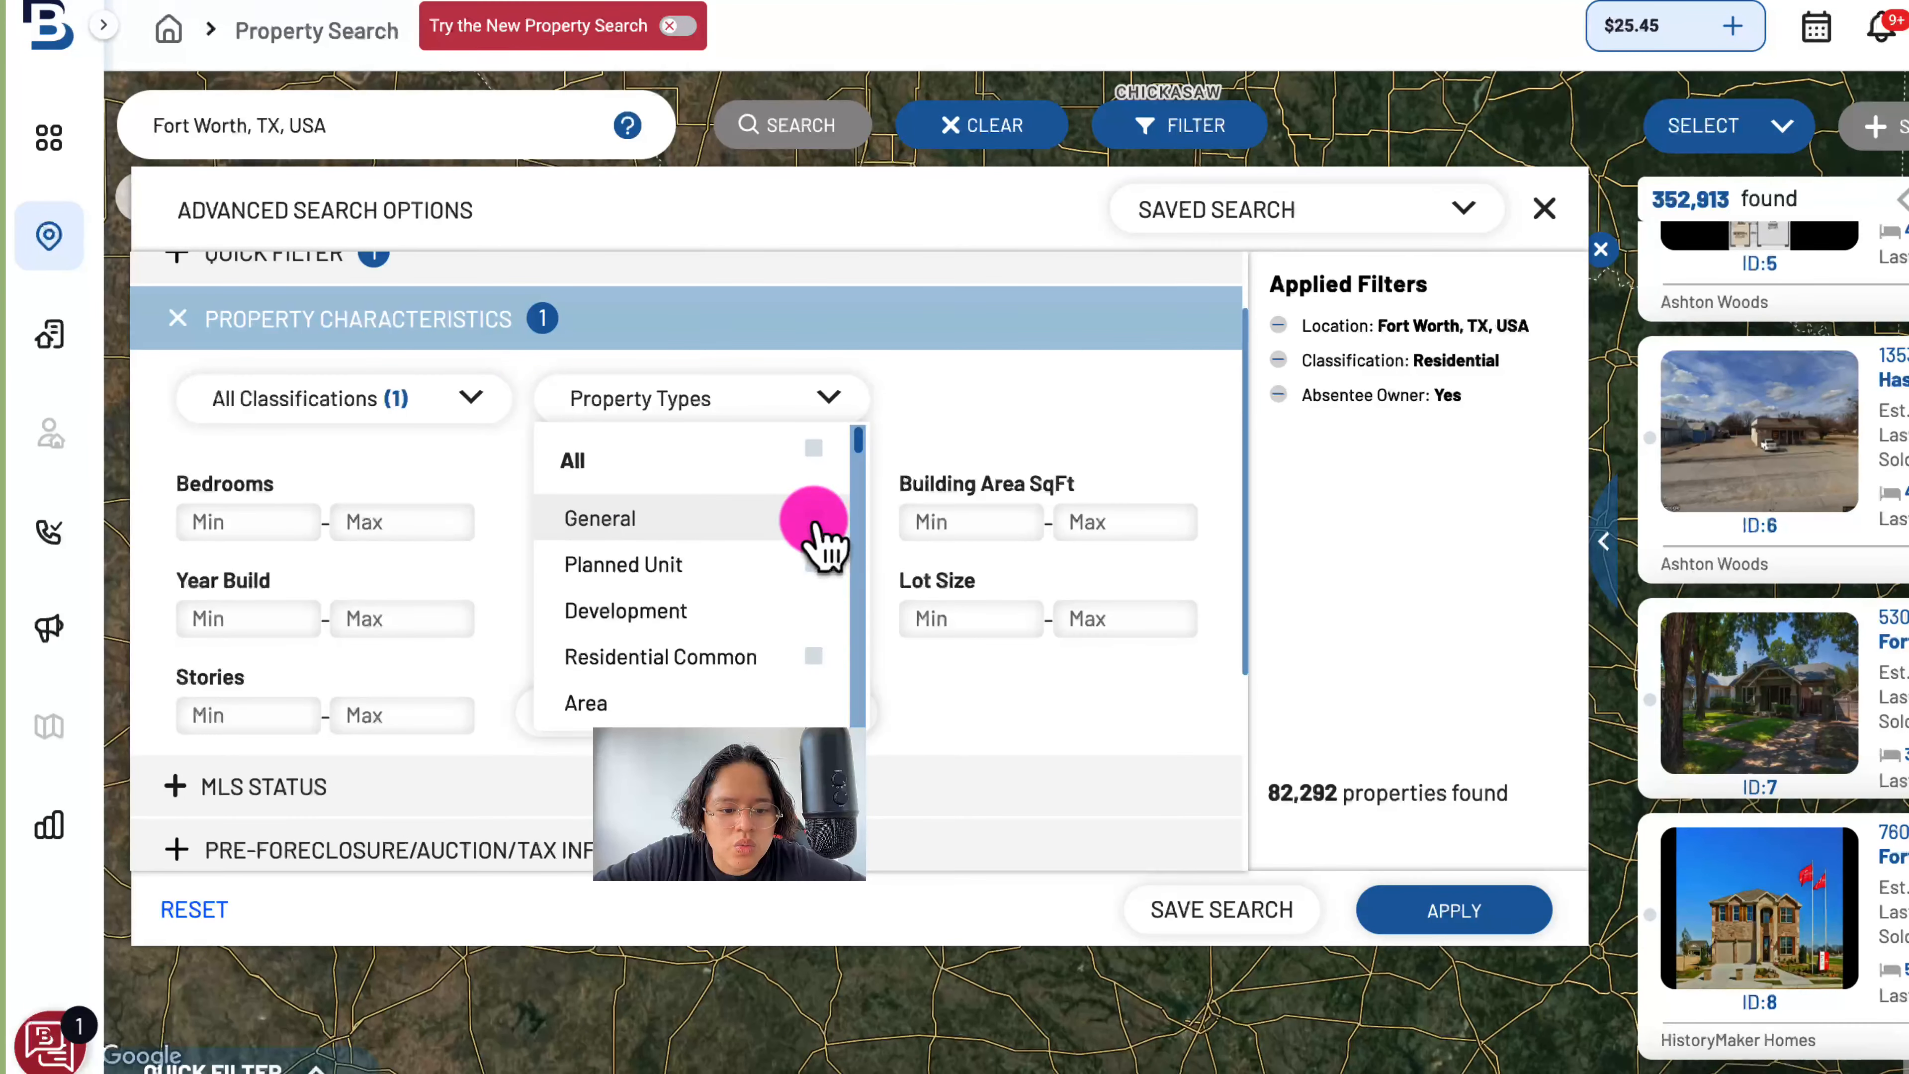
scroll(812, 541, down, 6)
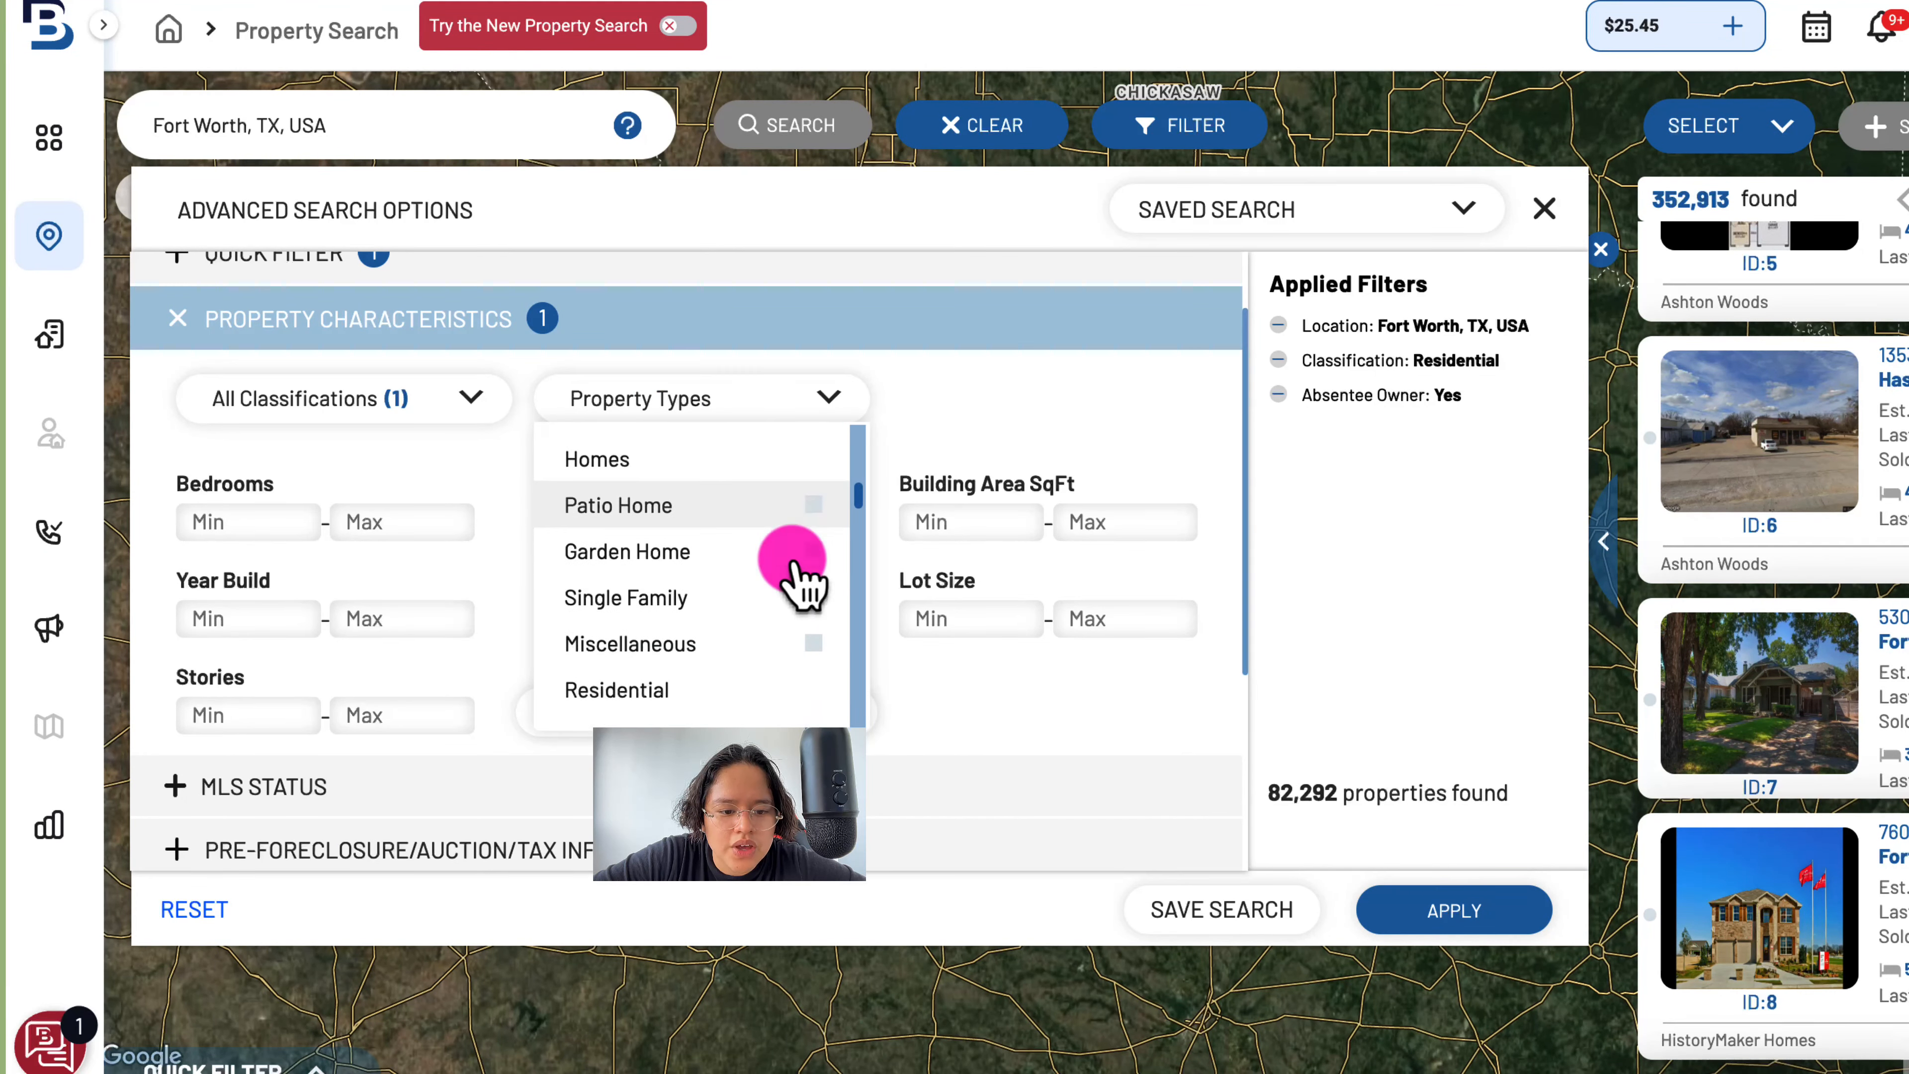
scroll(797, 579, down, 3)
scroll(804, 571, up, 1)
click(811, 524)
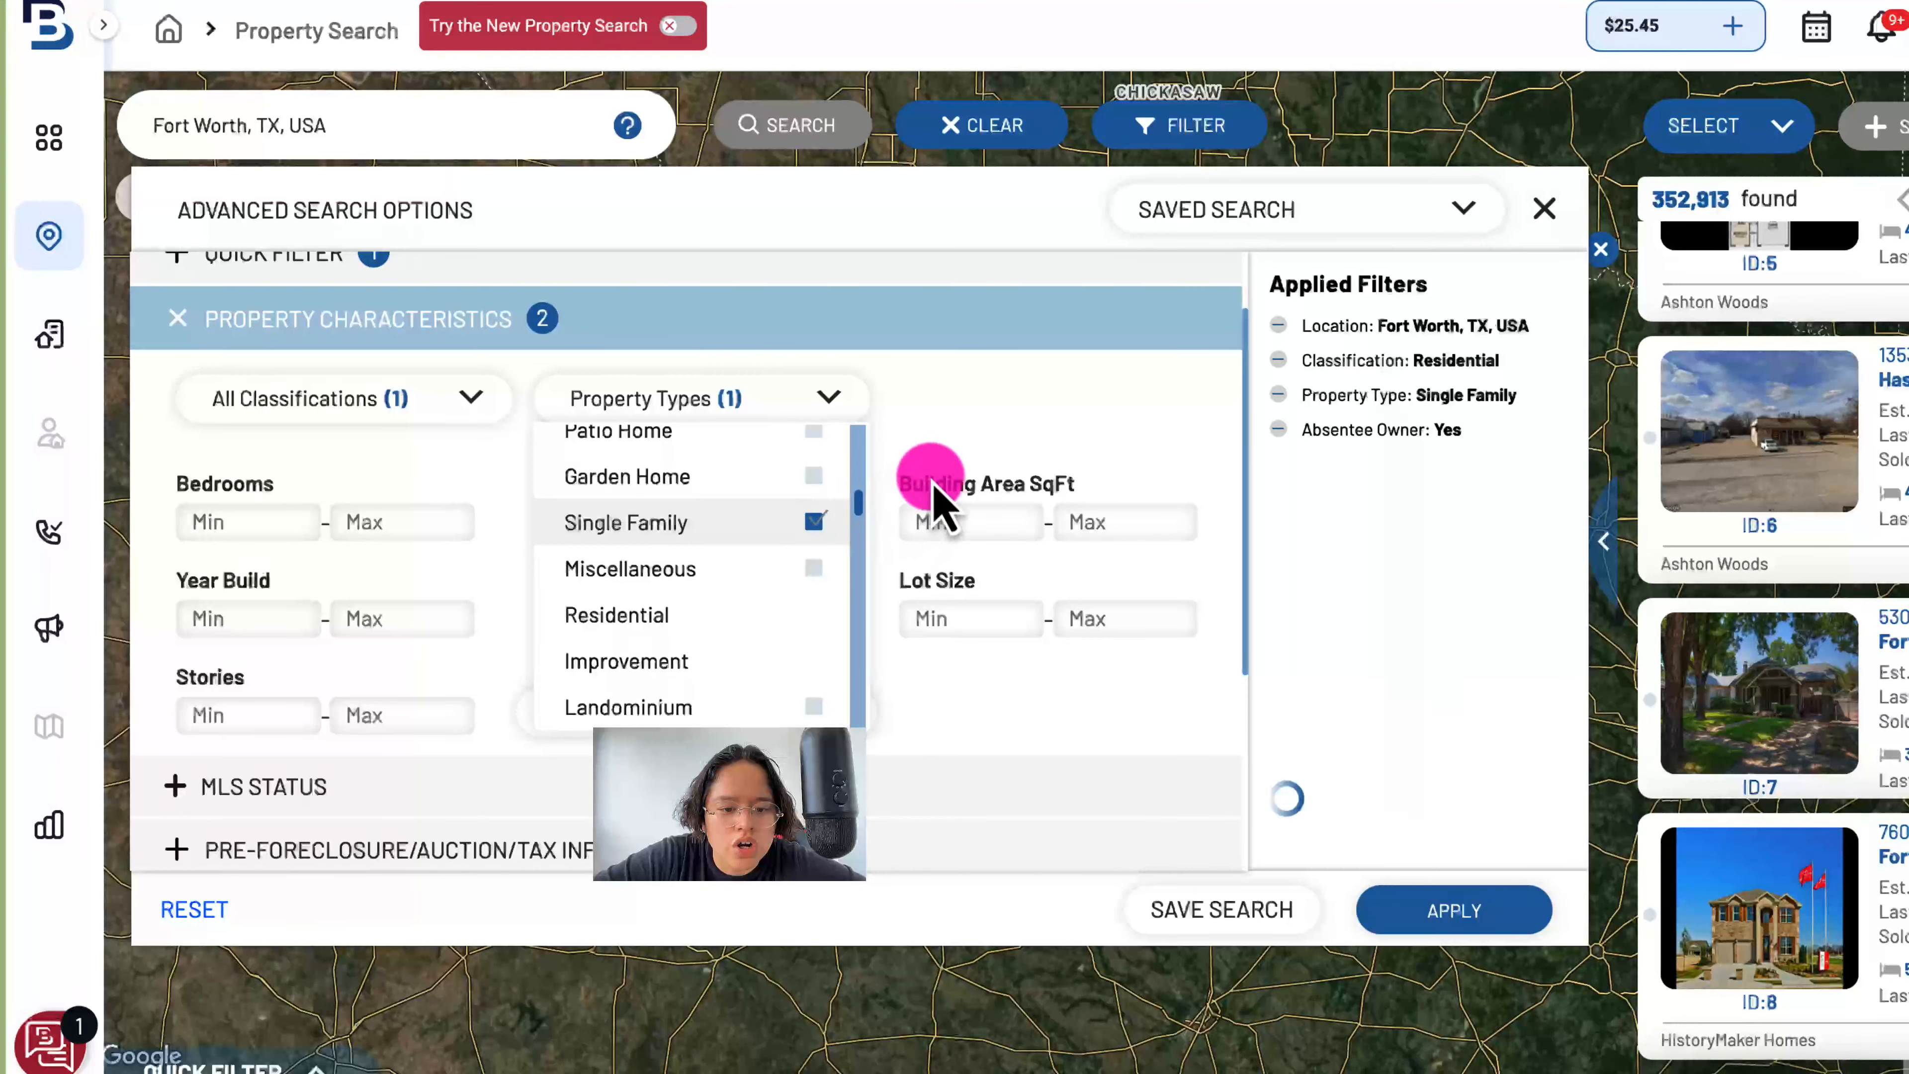
click(953, 413)
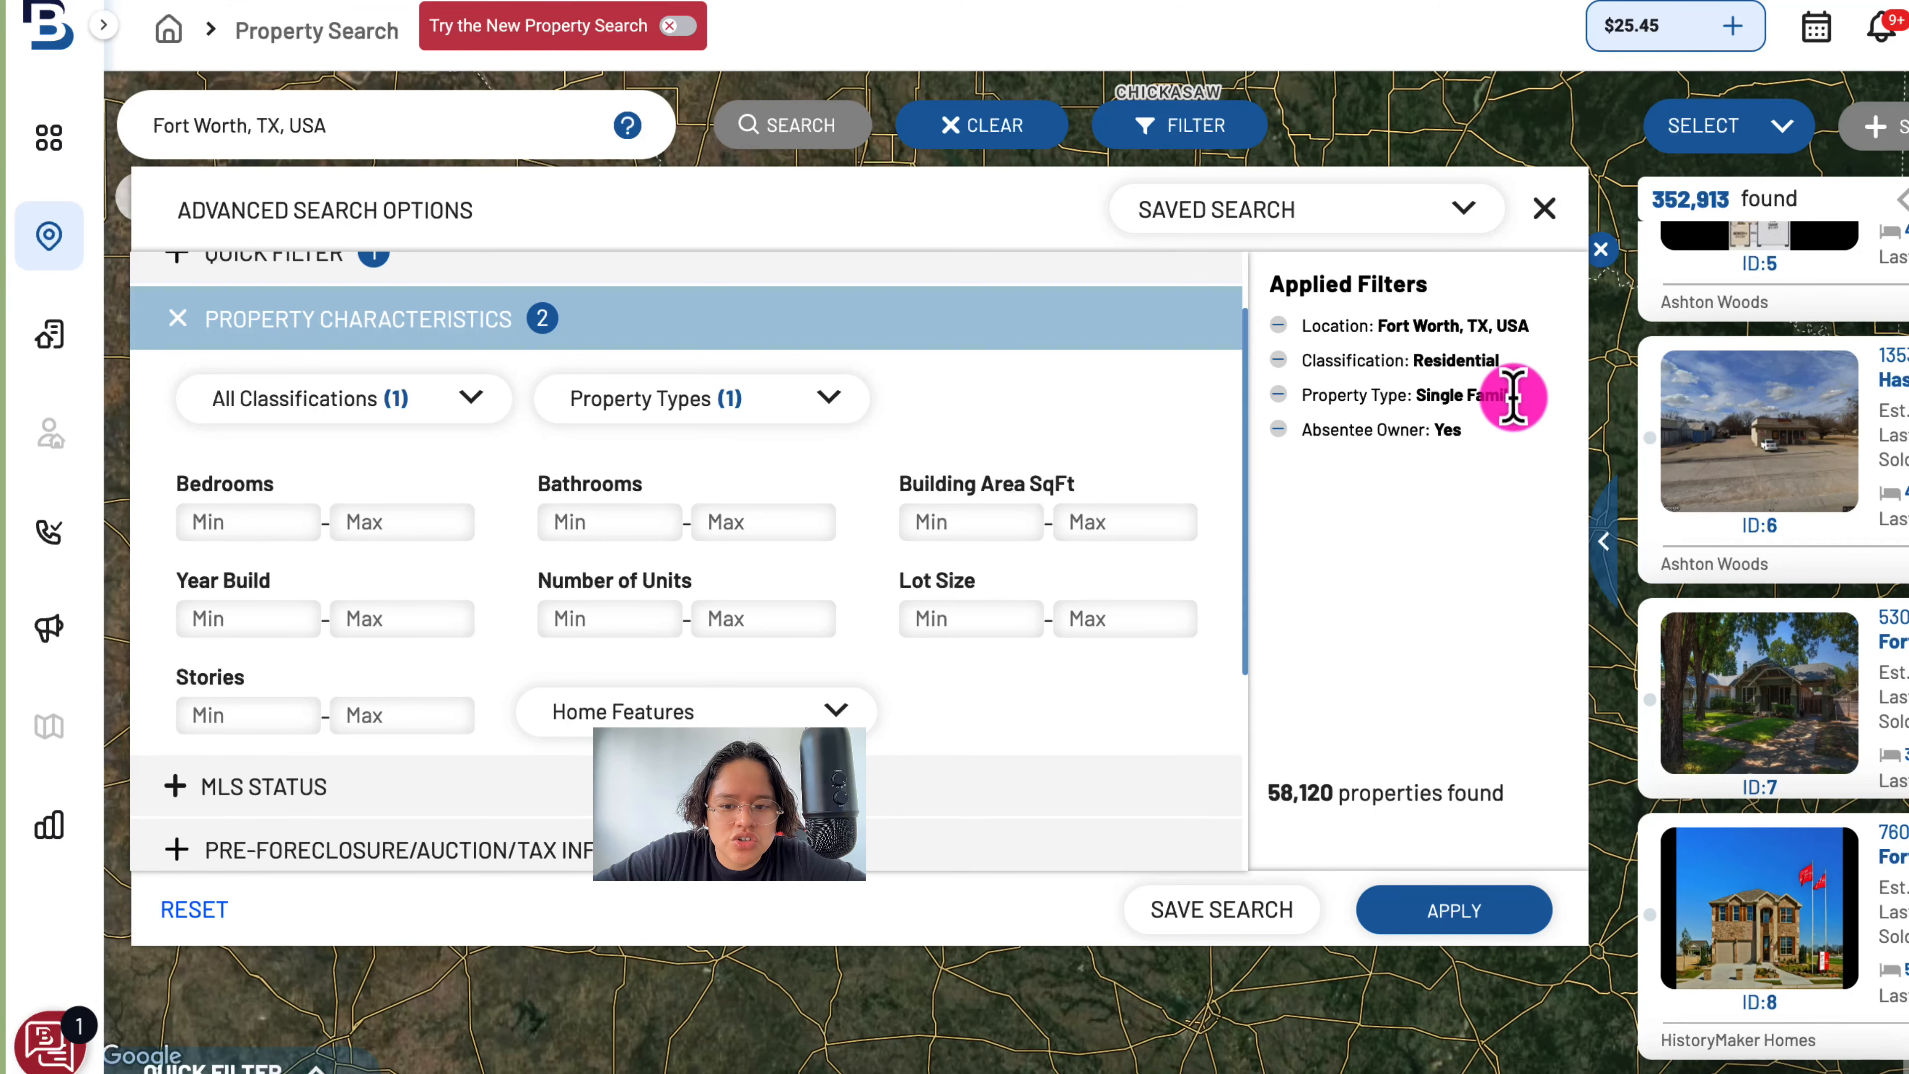
- Set the maximum year built to 2017 in the property characteristics filters
scroll(1172, 451, down, 4)
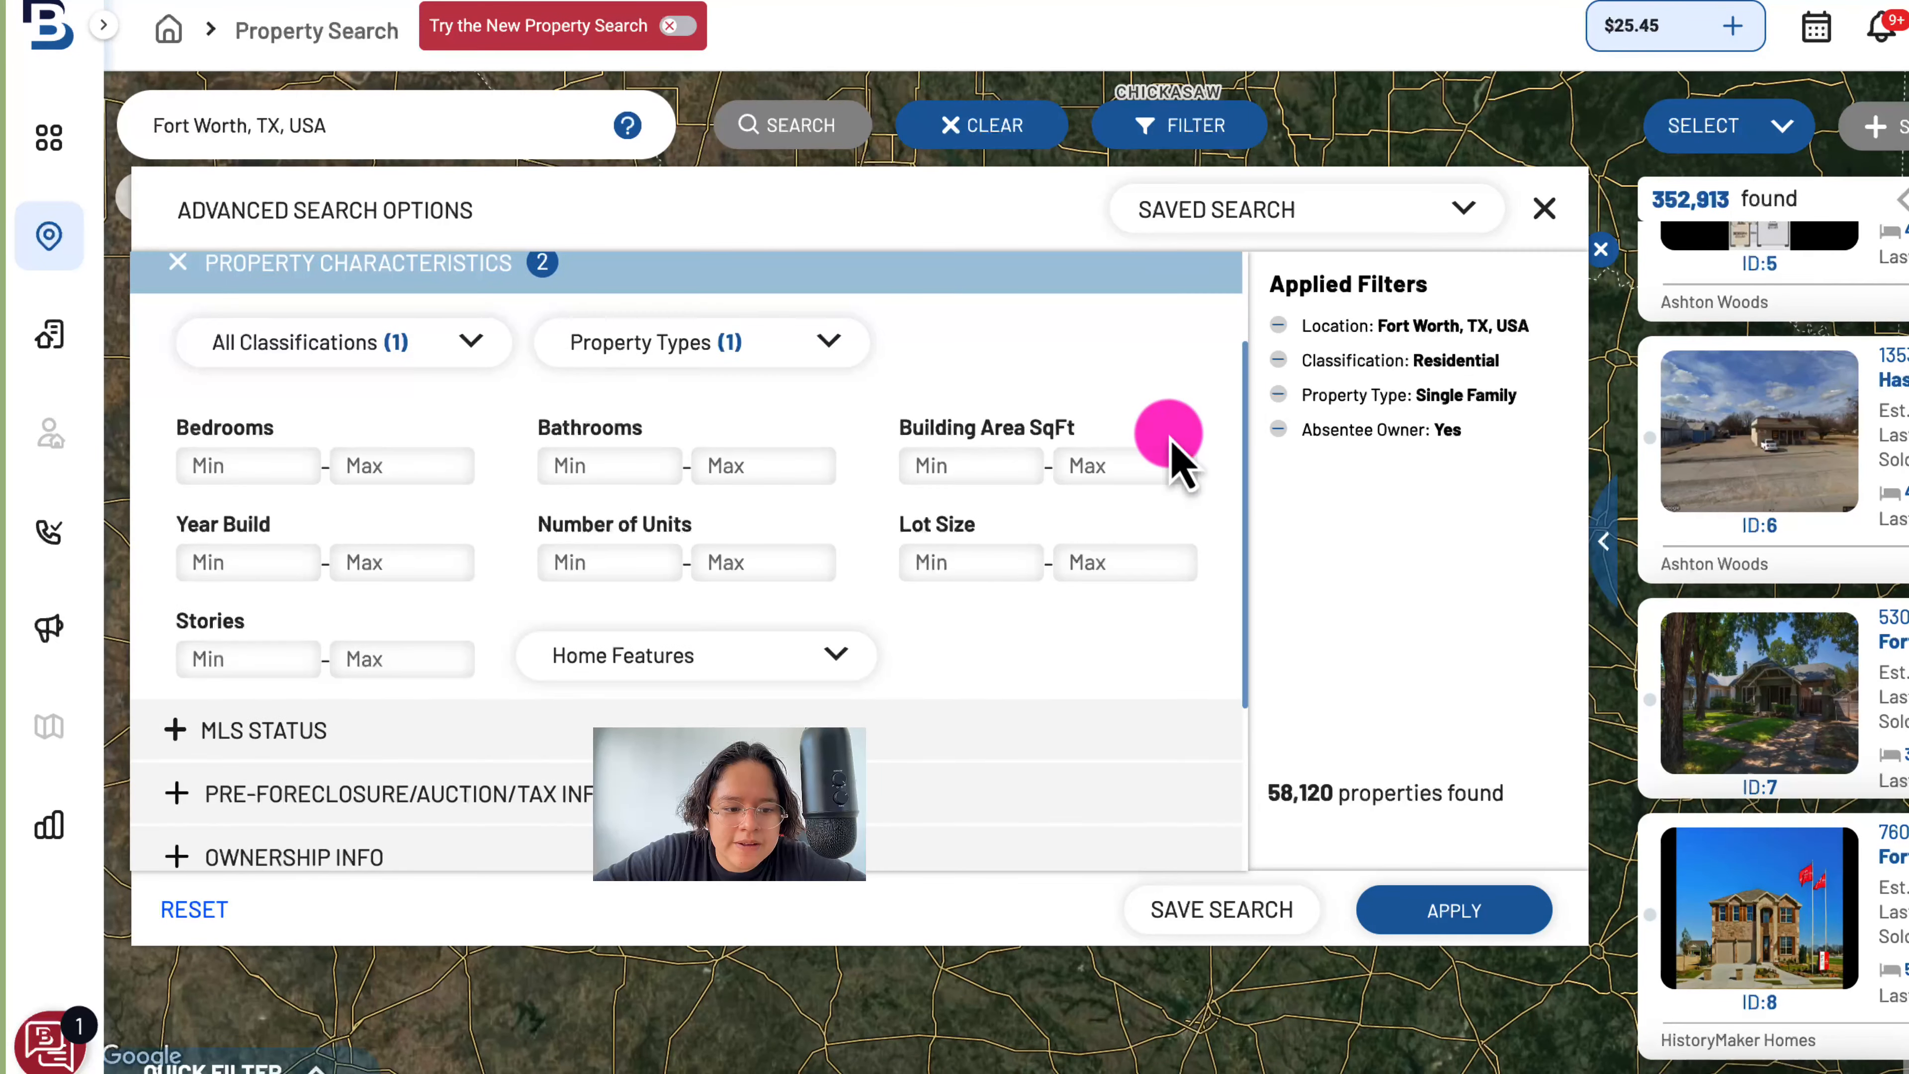
scroll(647, 452, up, 2)
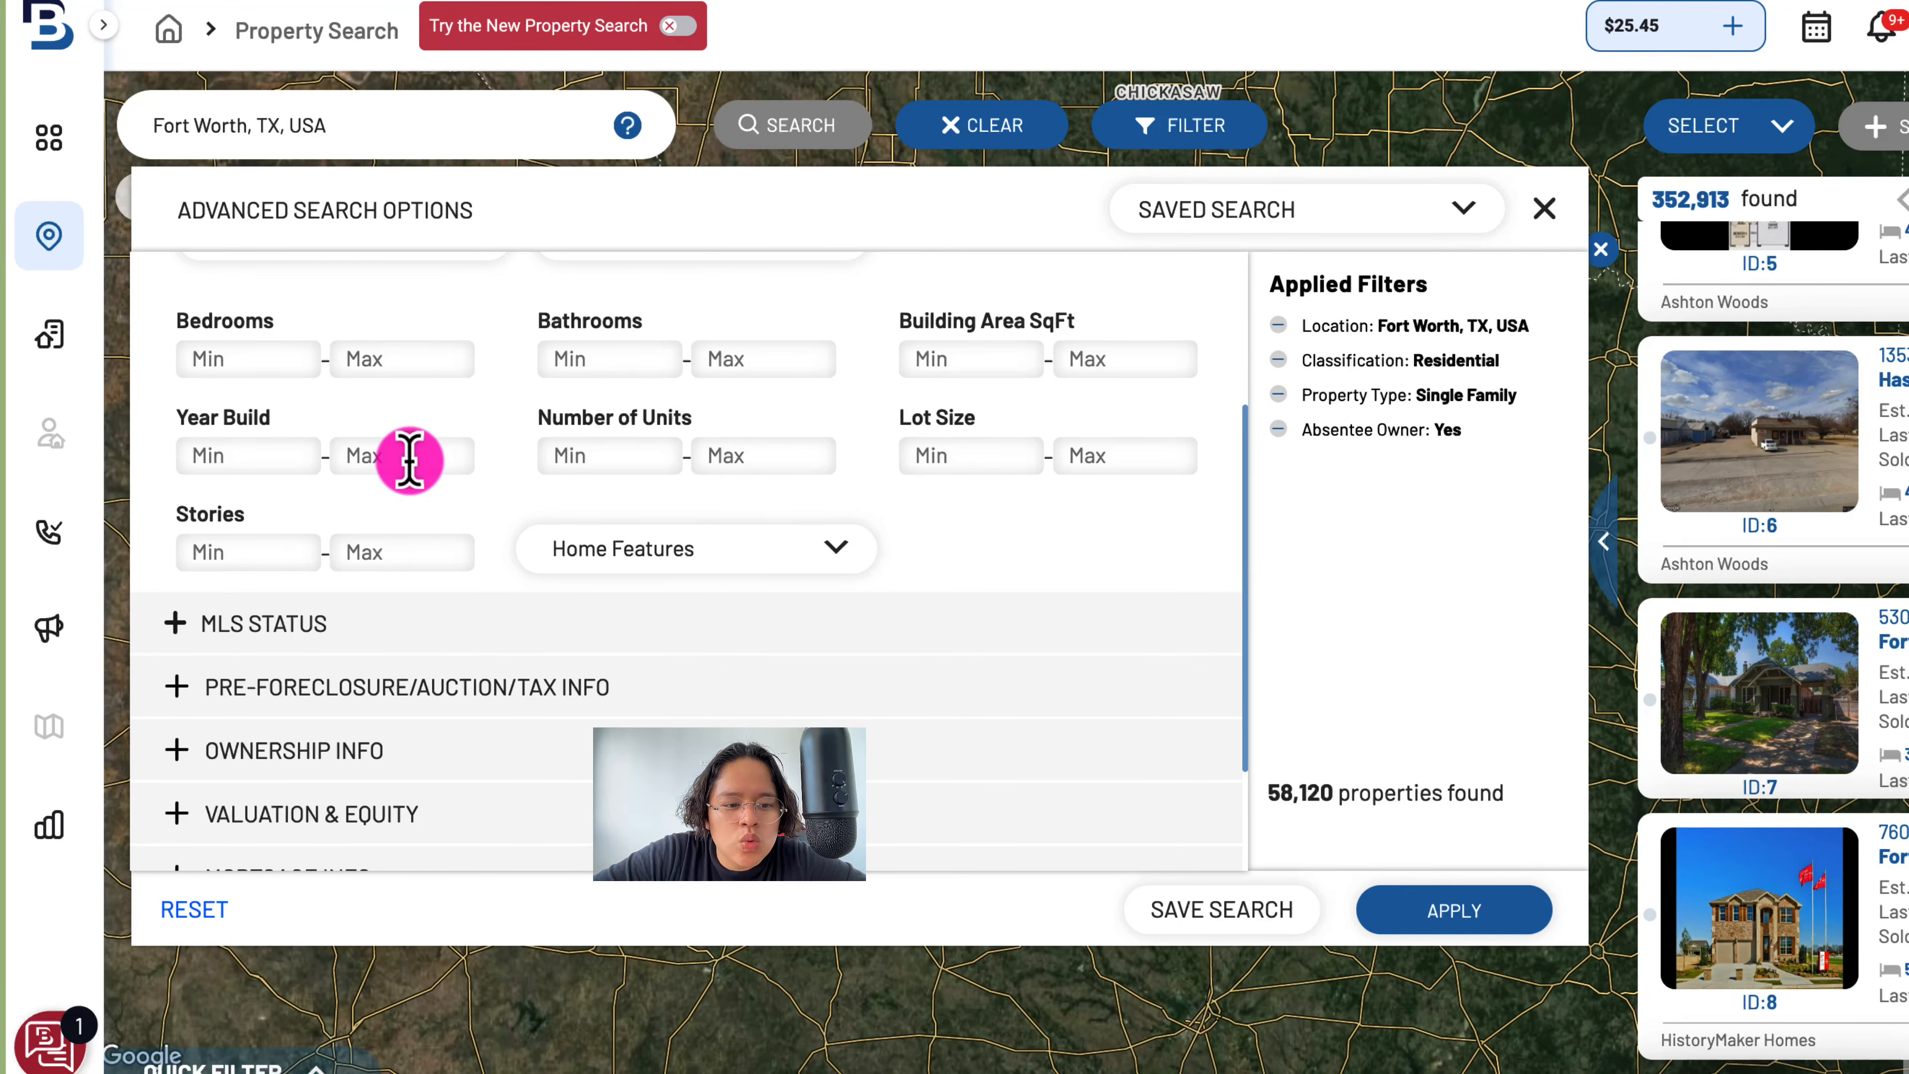
click(266, 456)
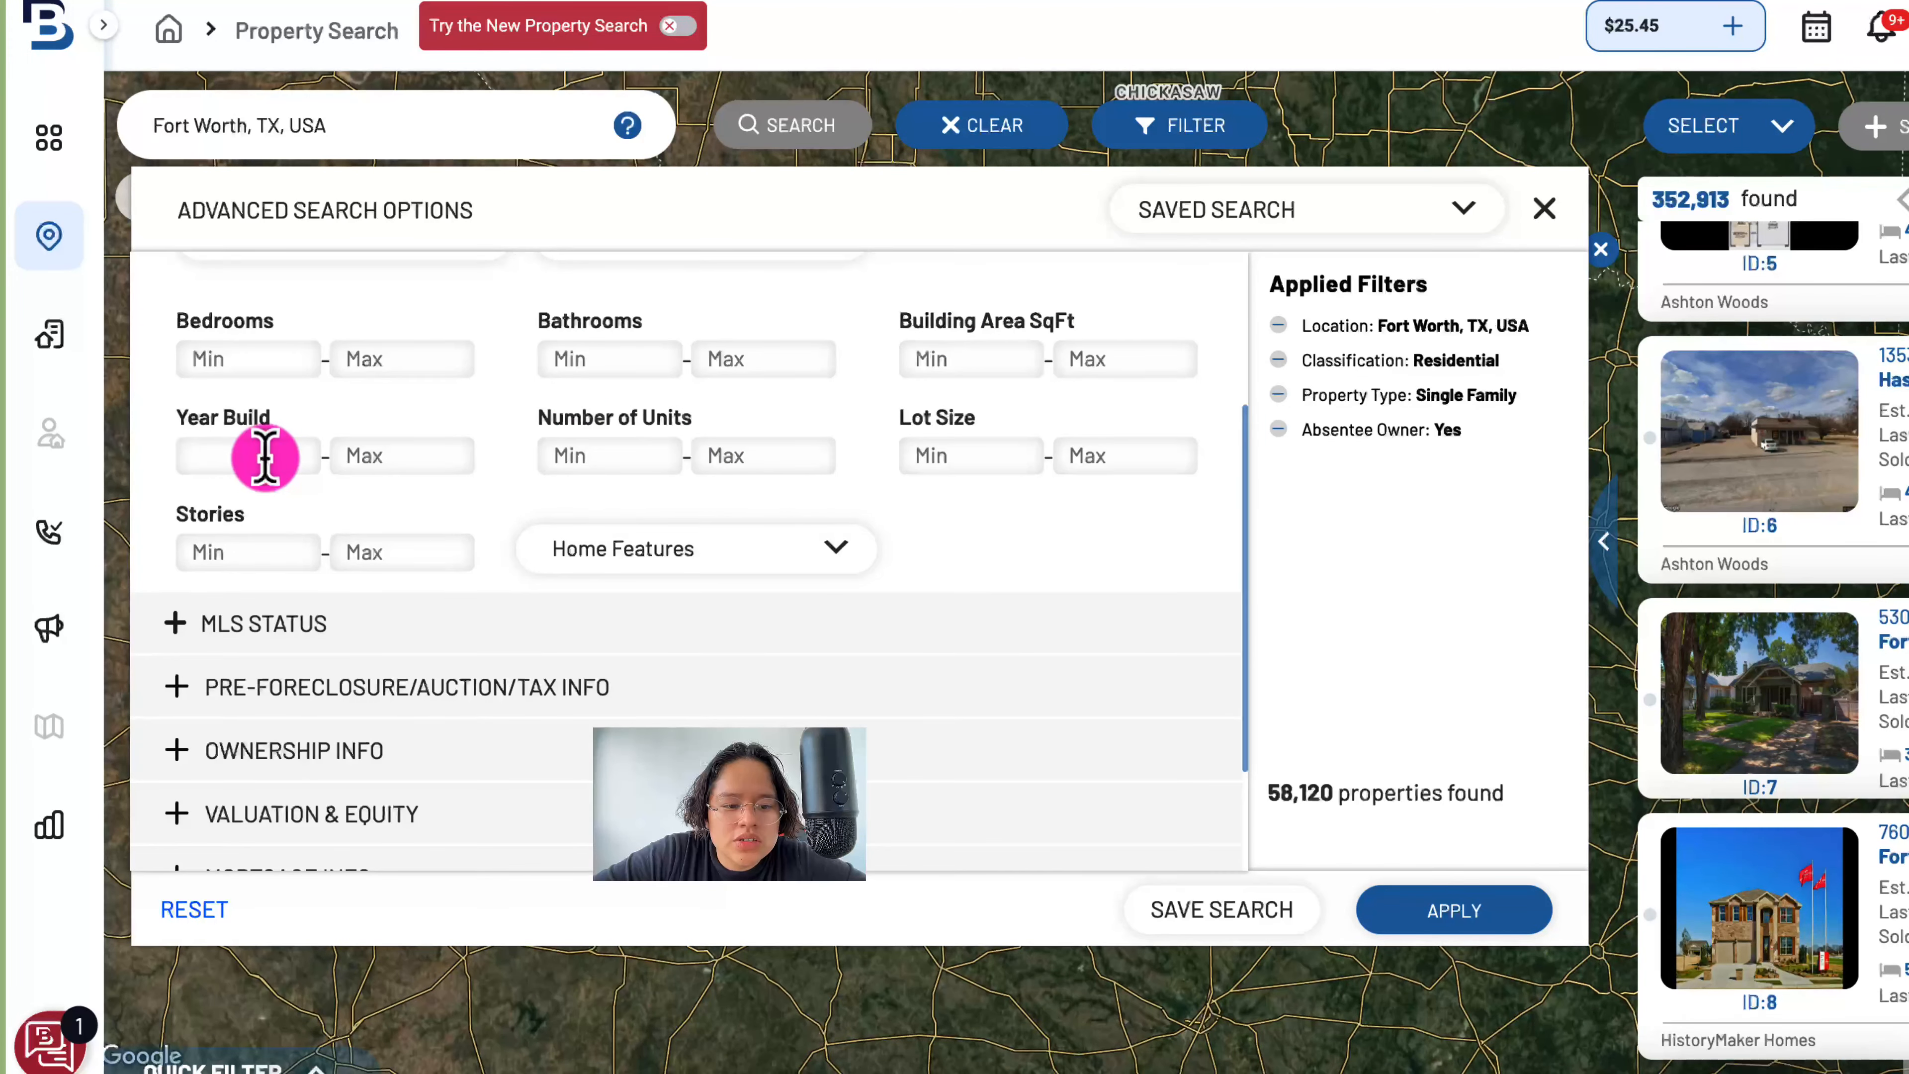
click(412, 457)
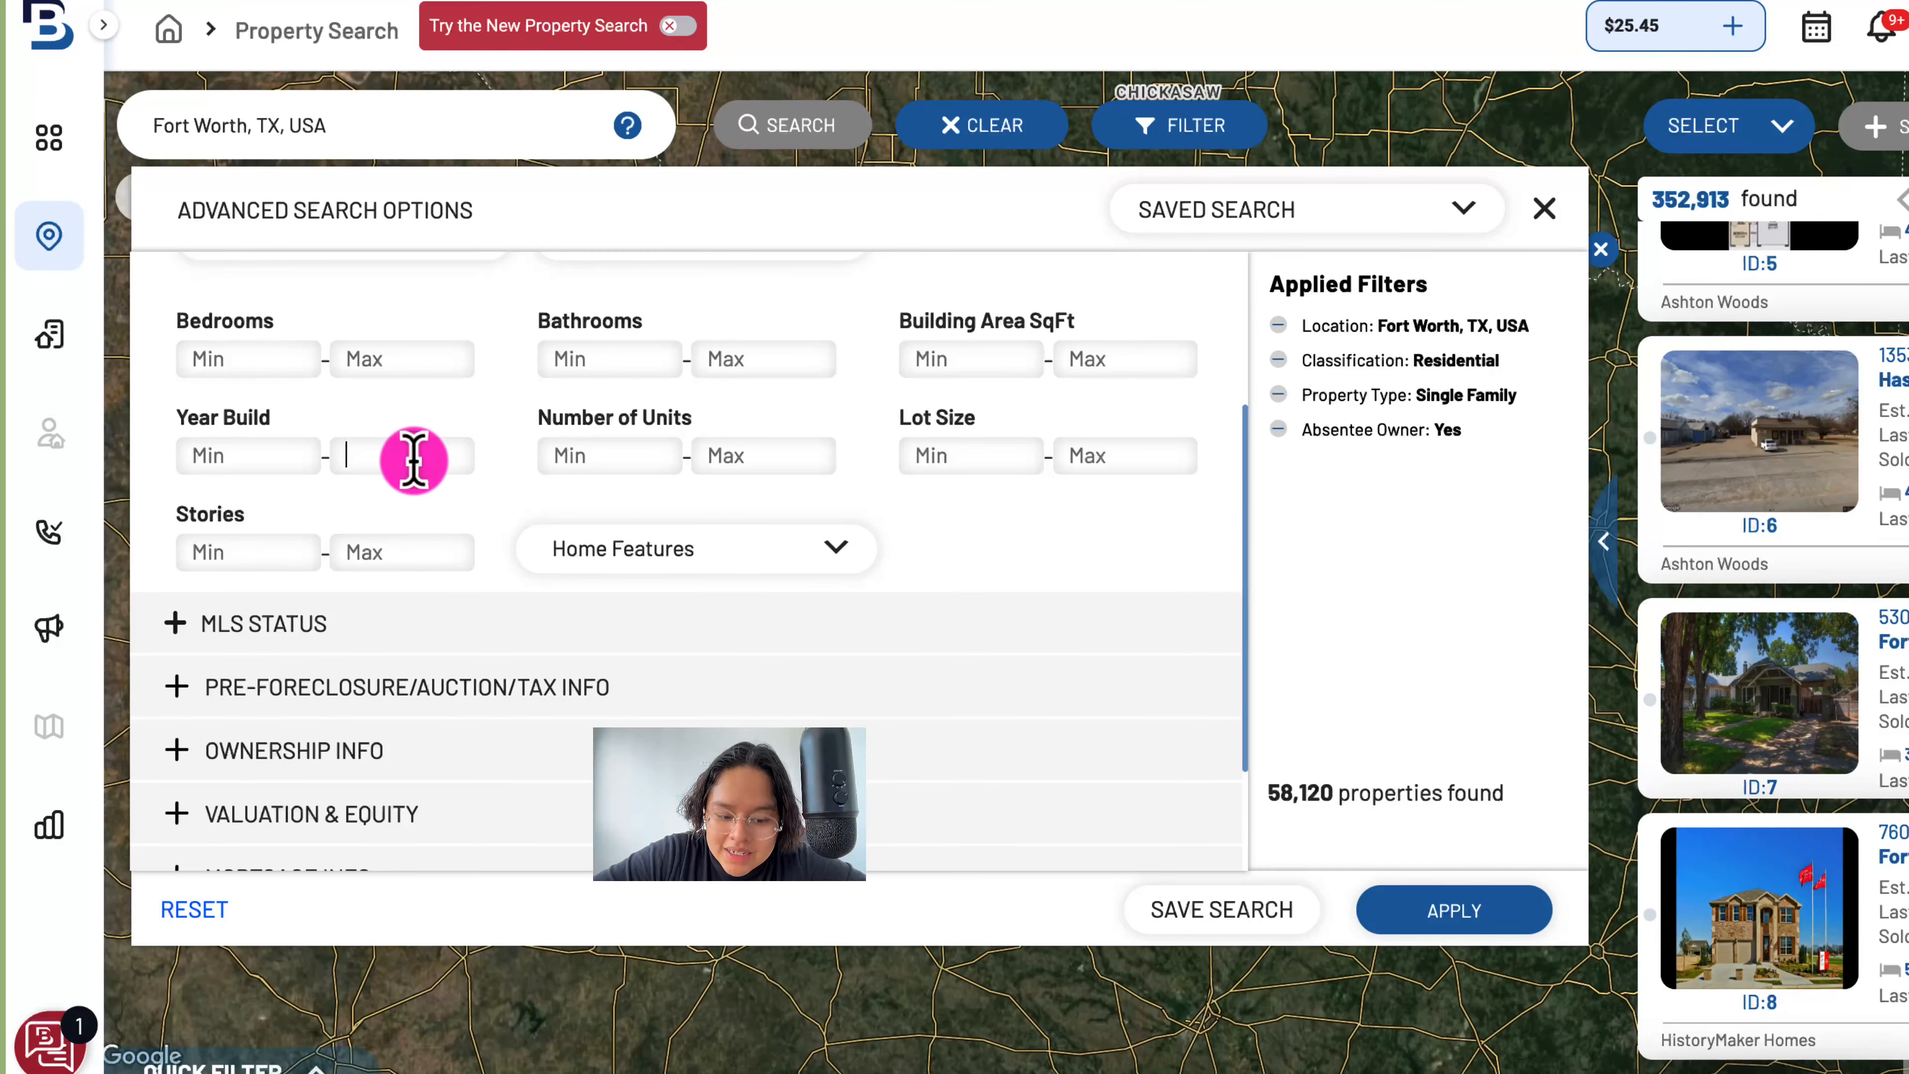
text(2017)
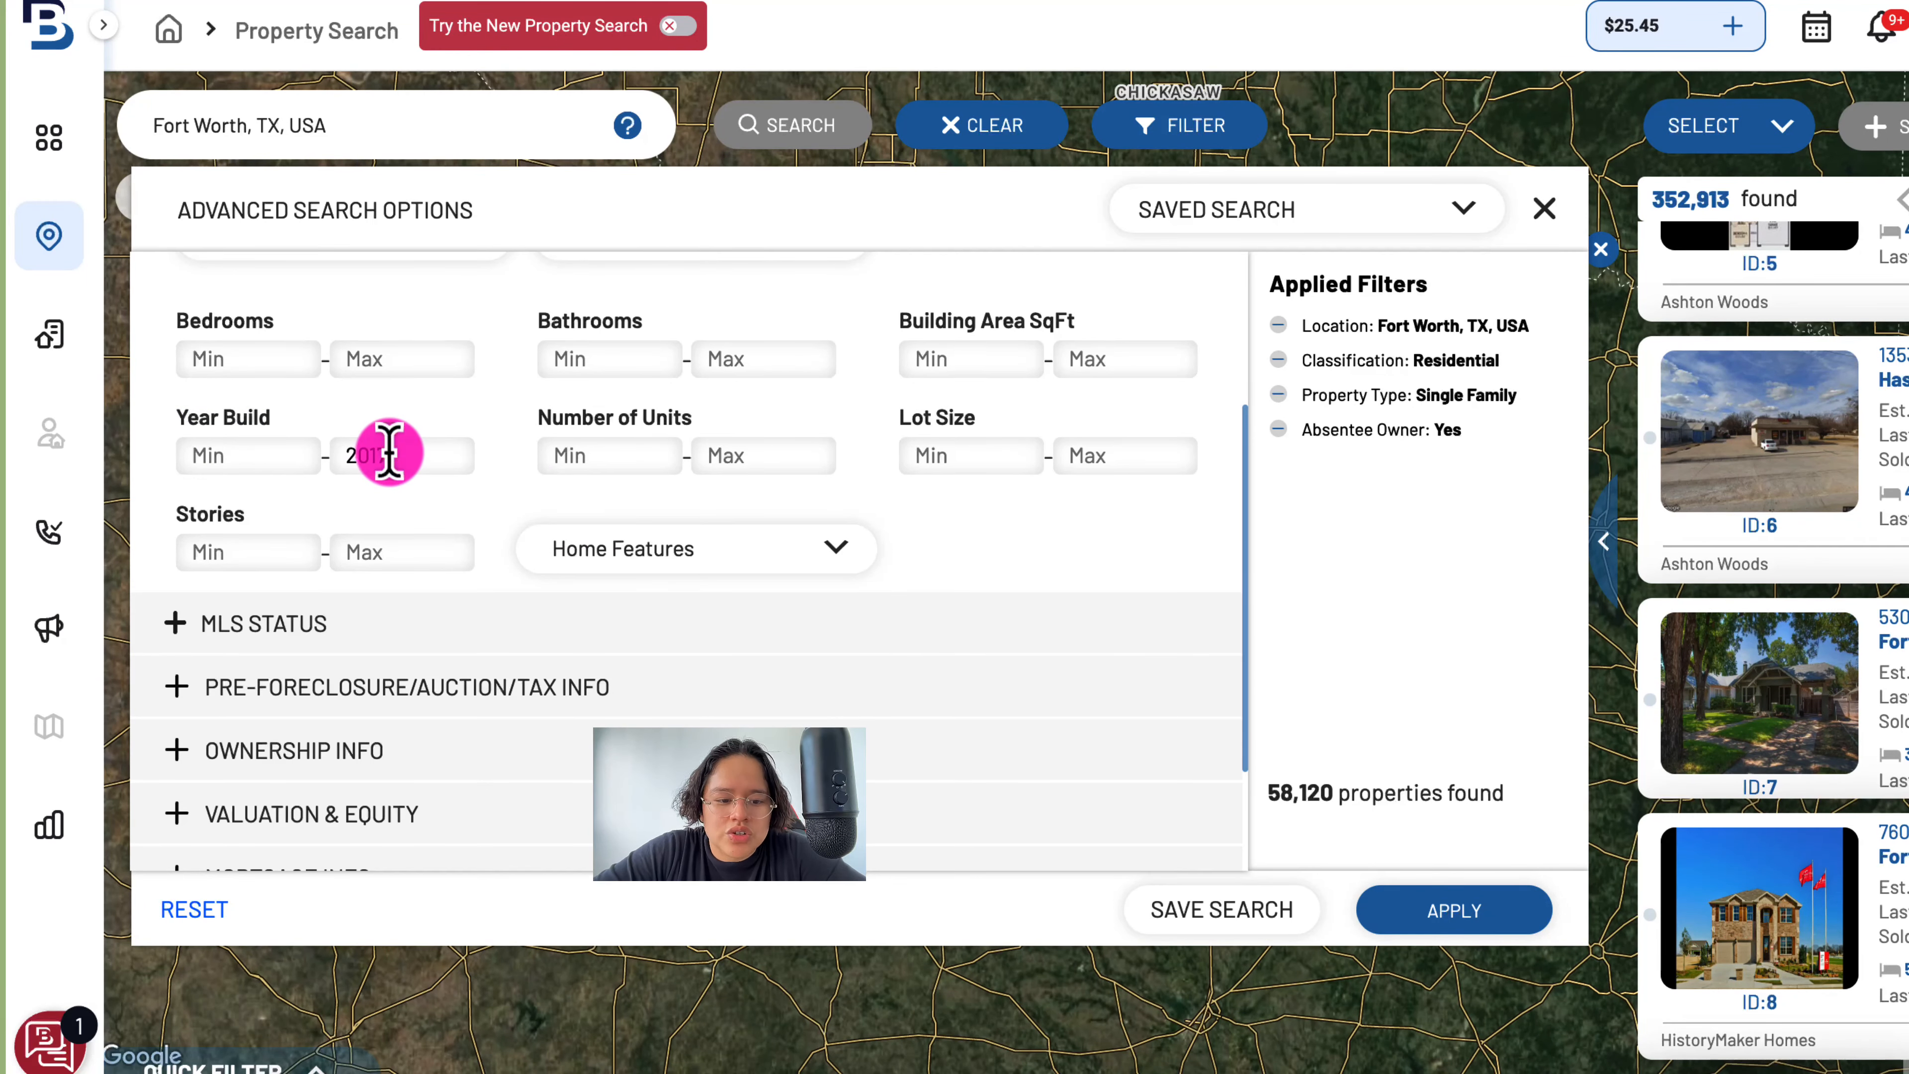
- Expand the MLS Status section and review its market filters and the available MLS status options
scroll(410, 621, down, 1)
click(319, 565)
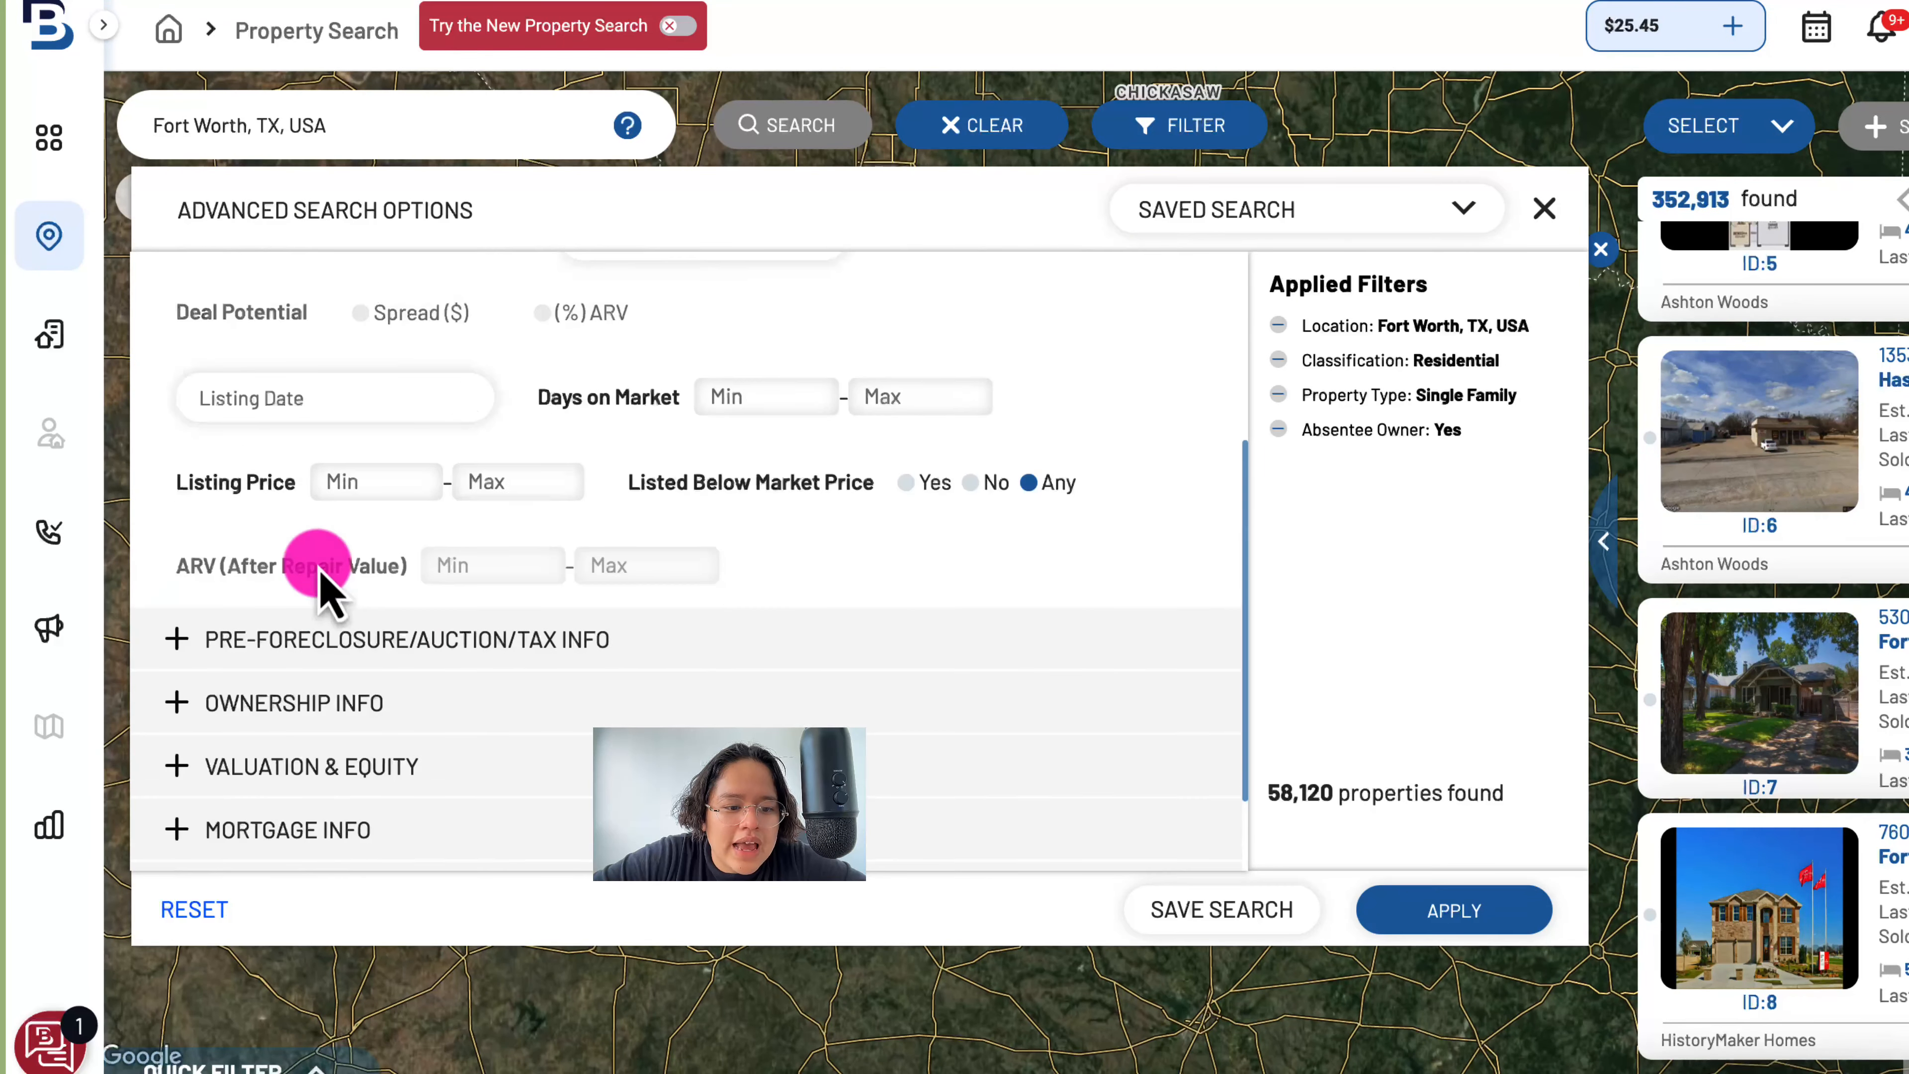
scroll(609, 545, up, 2)
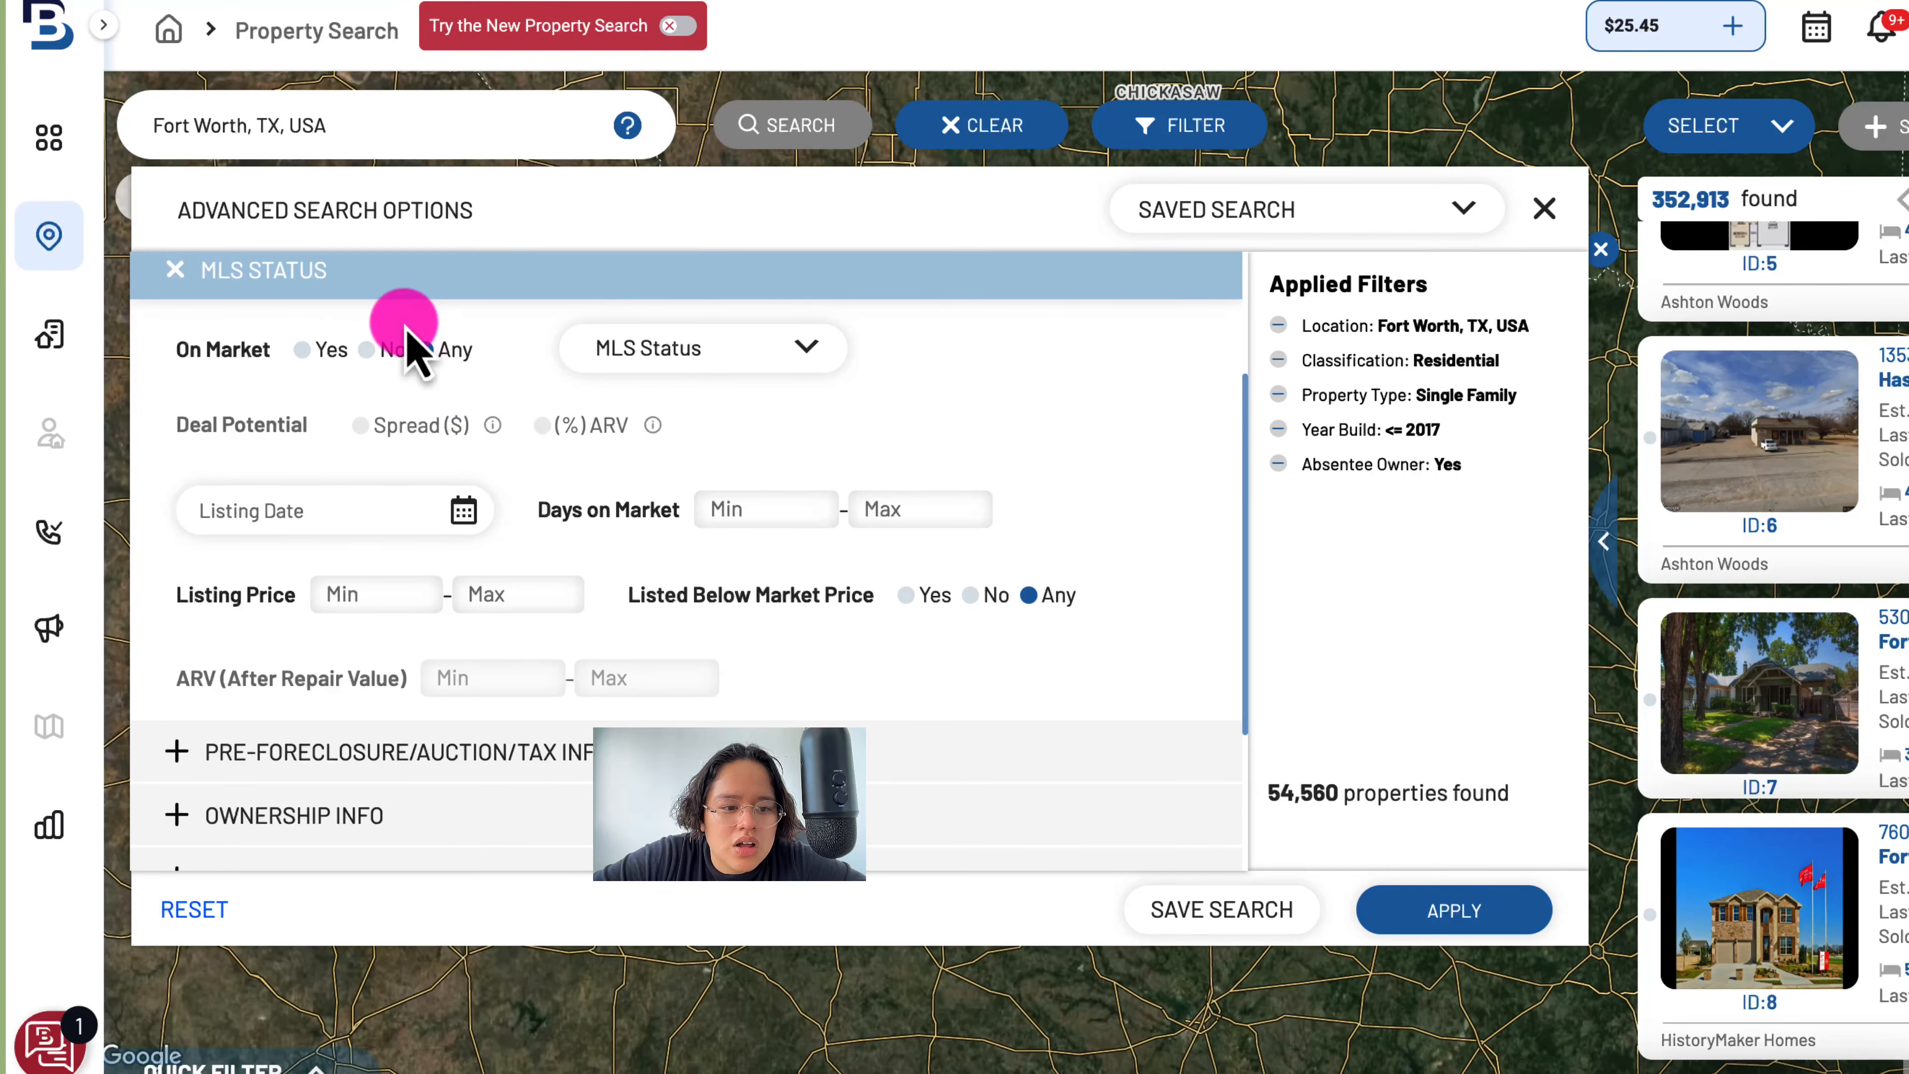
click(781, 359)
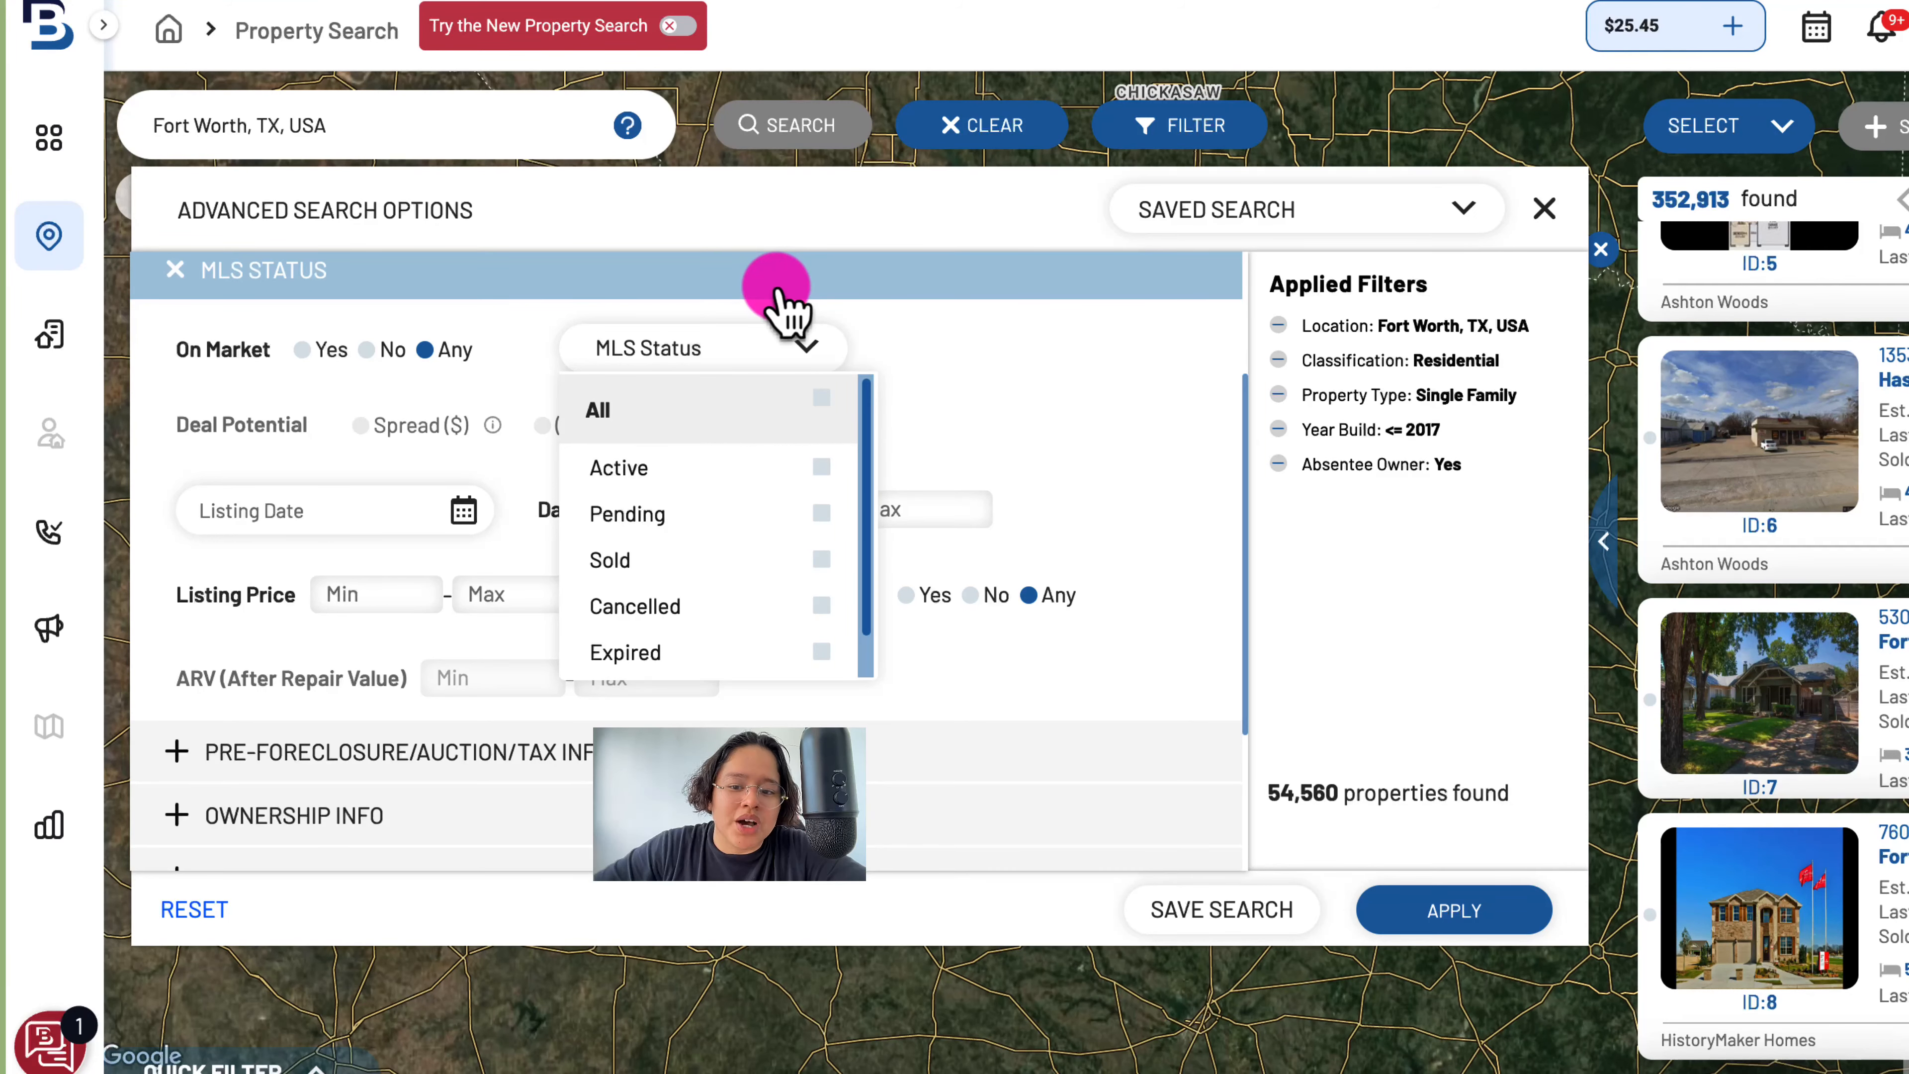
click(1024, 289)
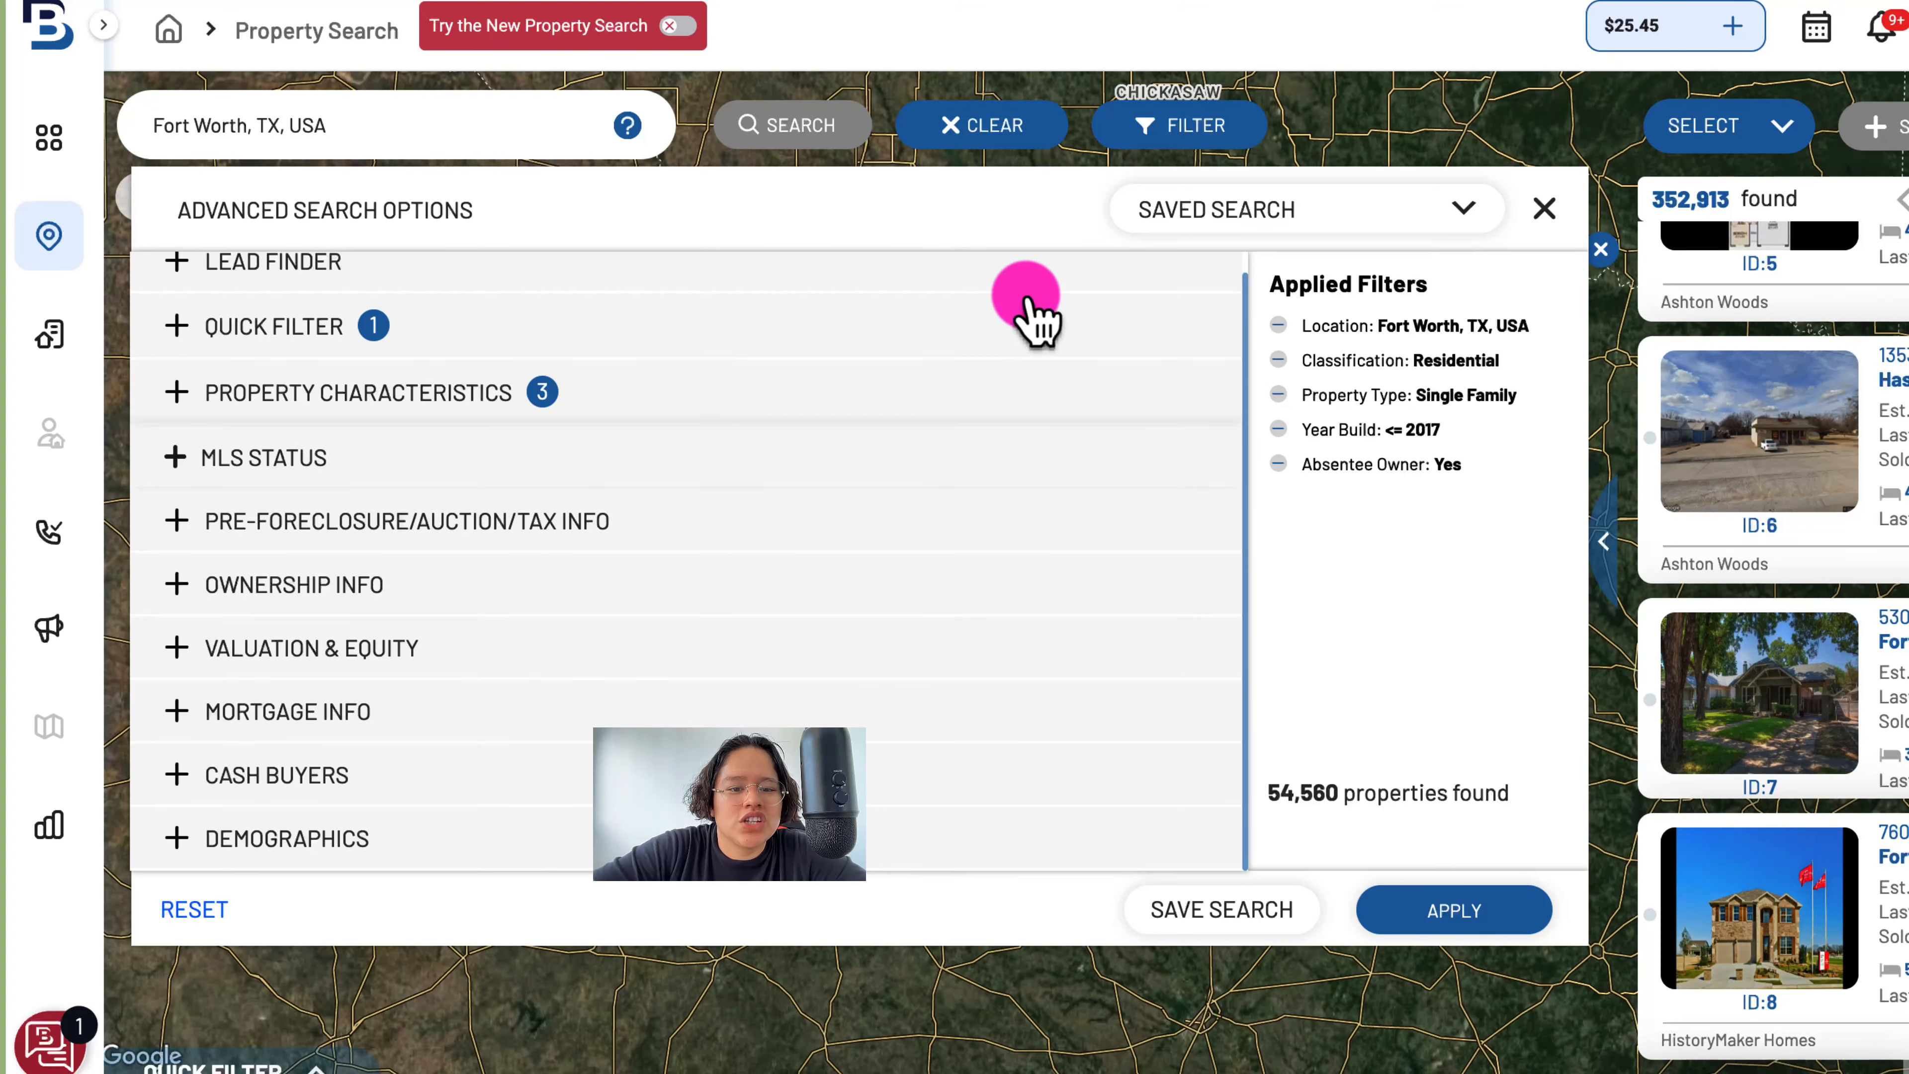
- Return to the MLS Status section and set the On Market filter to No
click(669, 395)
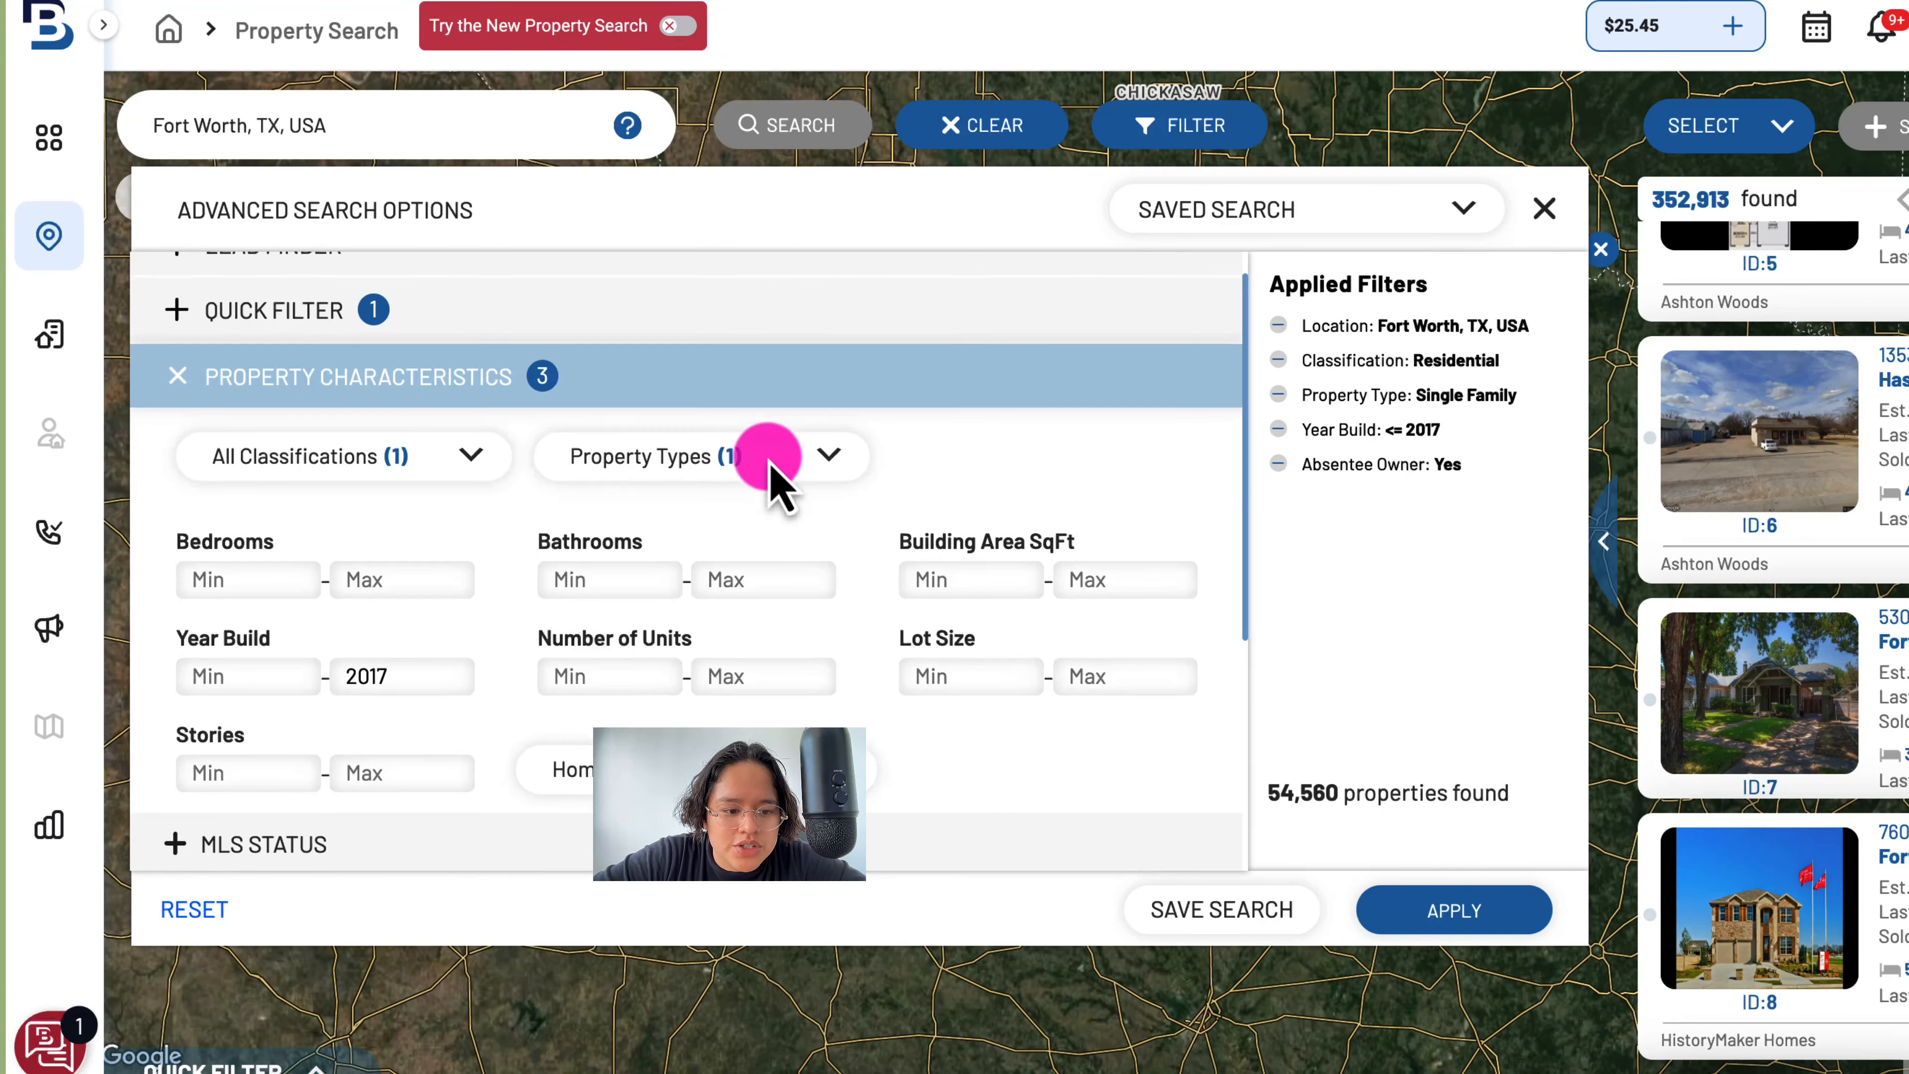
scroll(767, 470, down, 3)
click(373, 634)
click(725, 305)
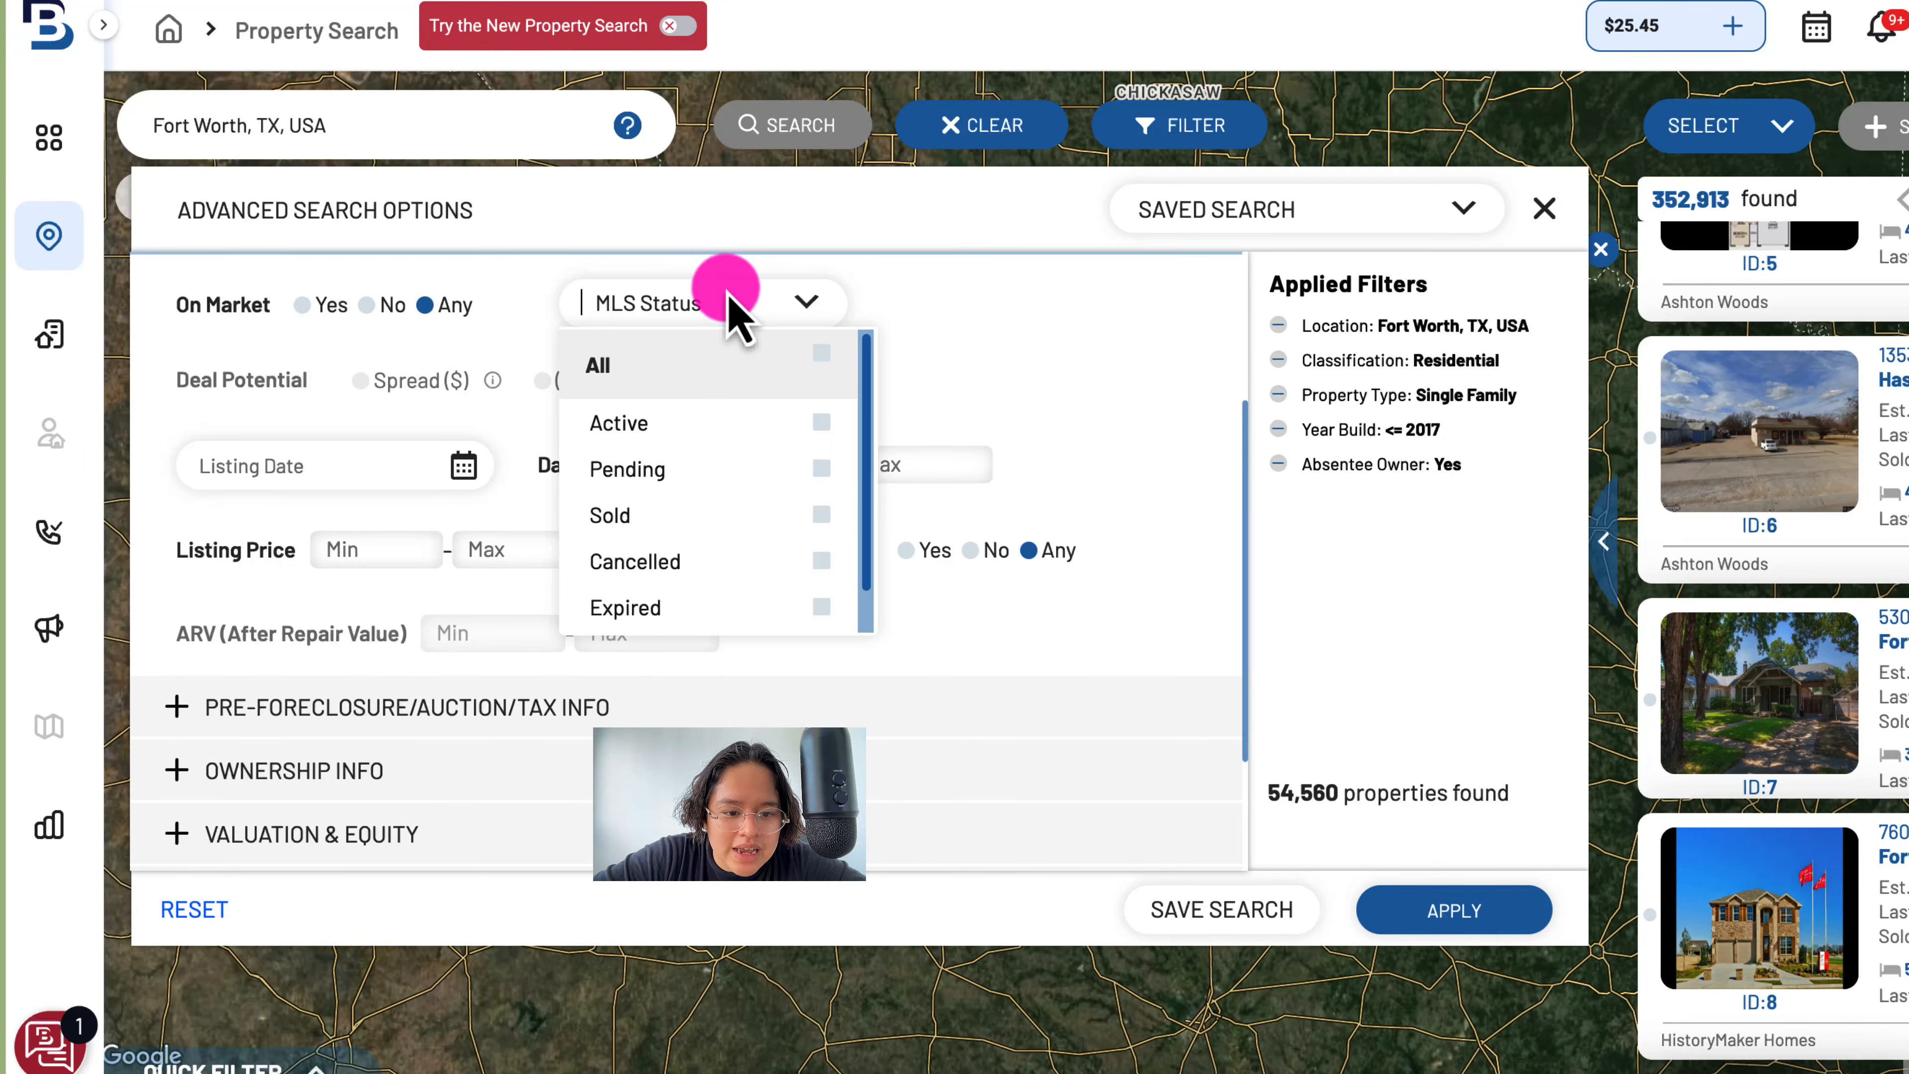
scroll(778, 443, down, 1)
scroll(774, 436, up, 1)
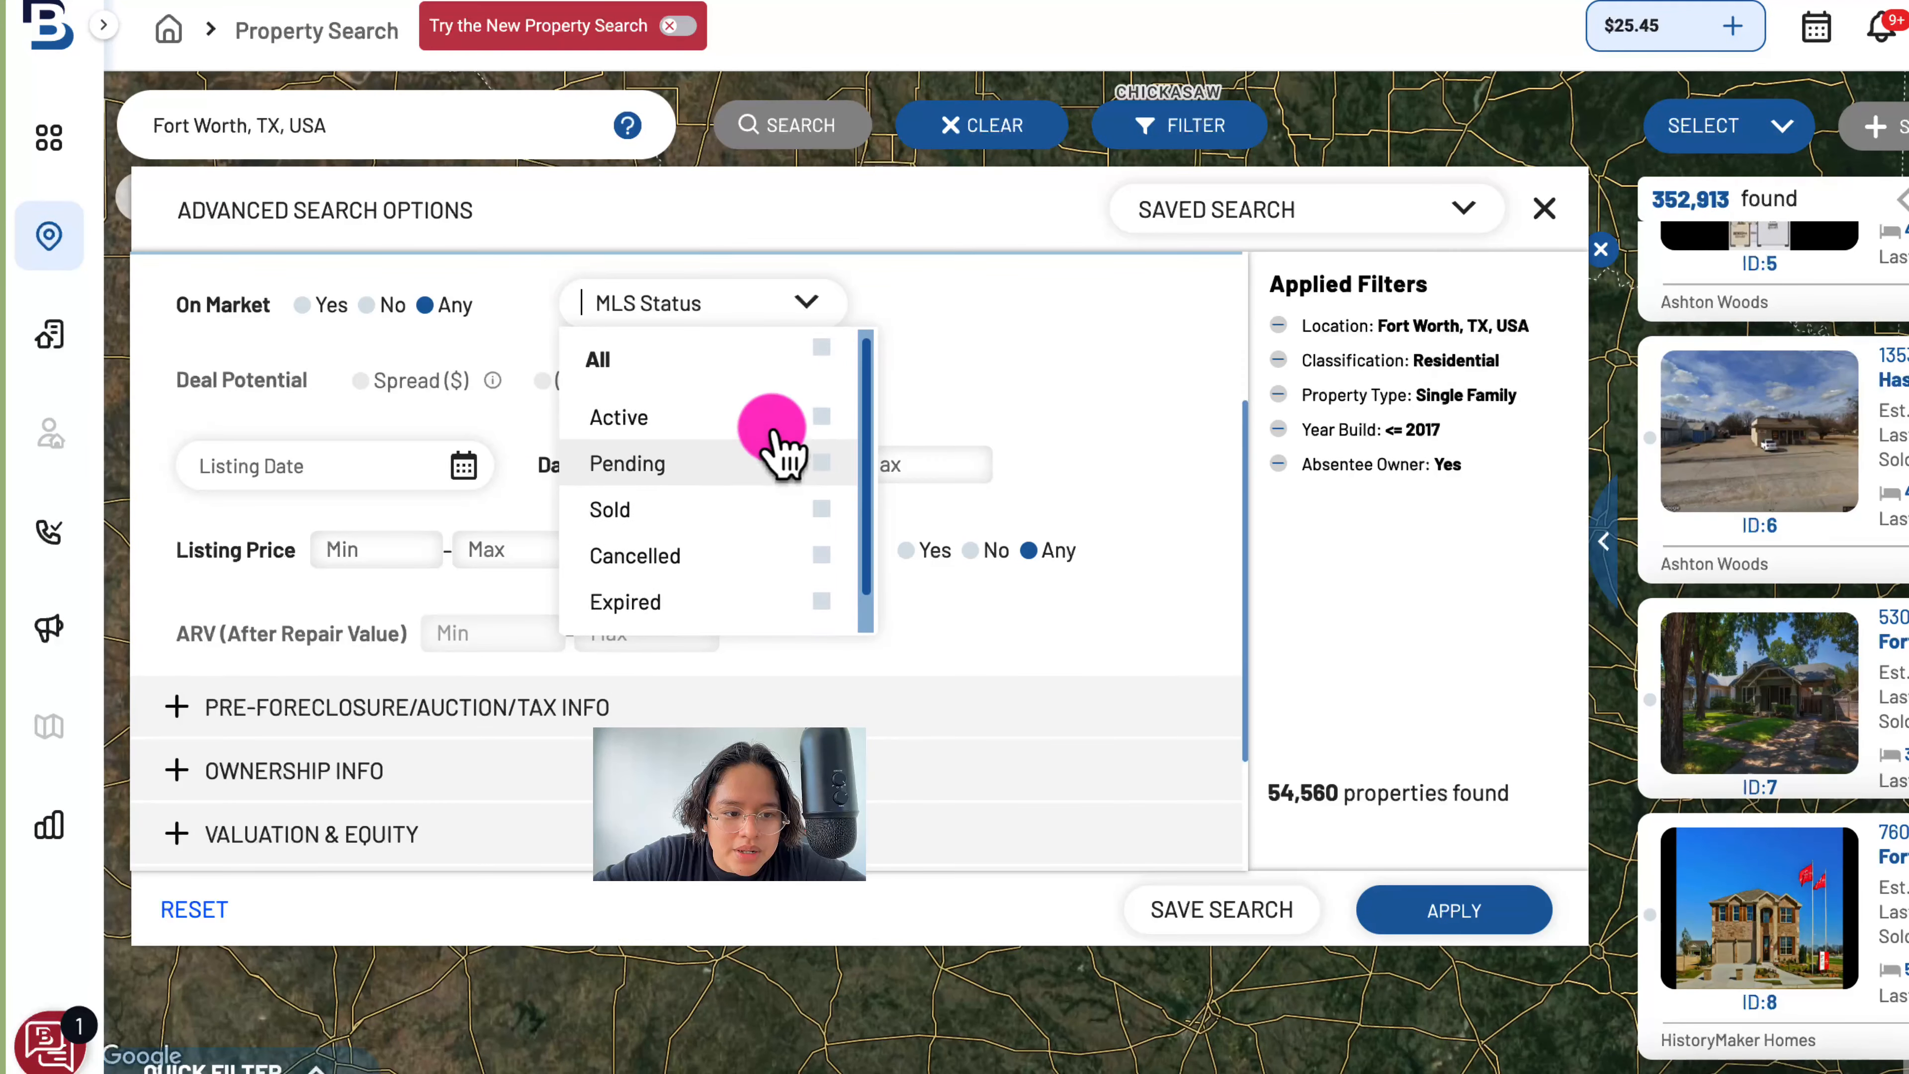
click(988, 340)
click(380, 302)
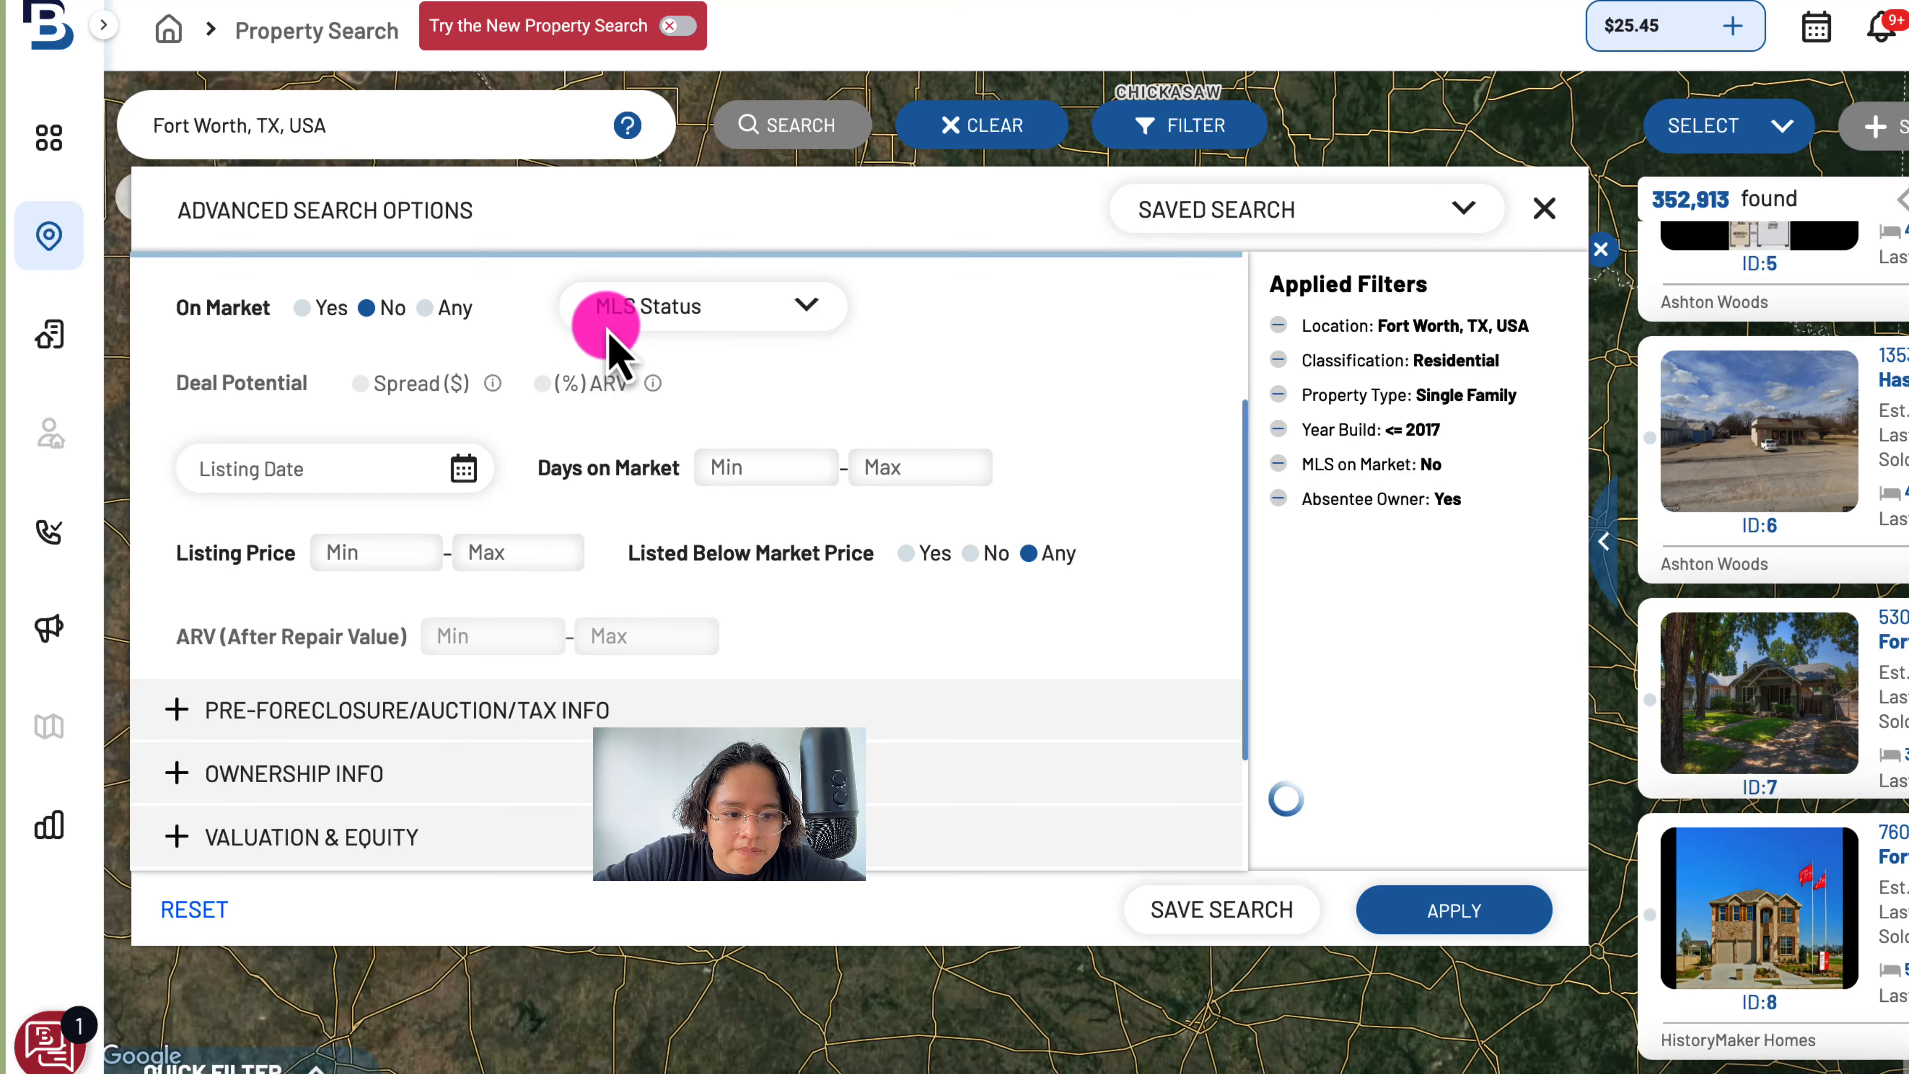
- Set the minimum Estimated Equity % to 40 in the Valuation & Equity section
scroll(609, 335, down, 2)
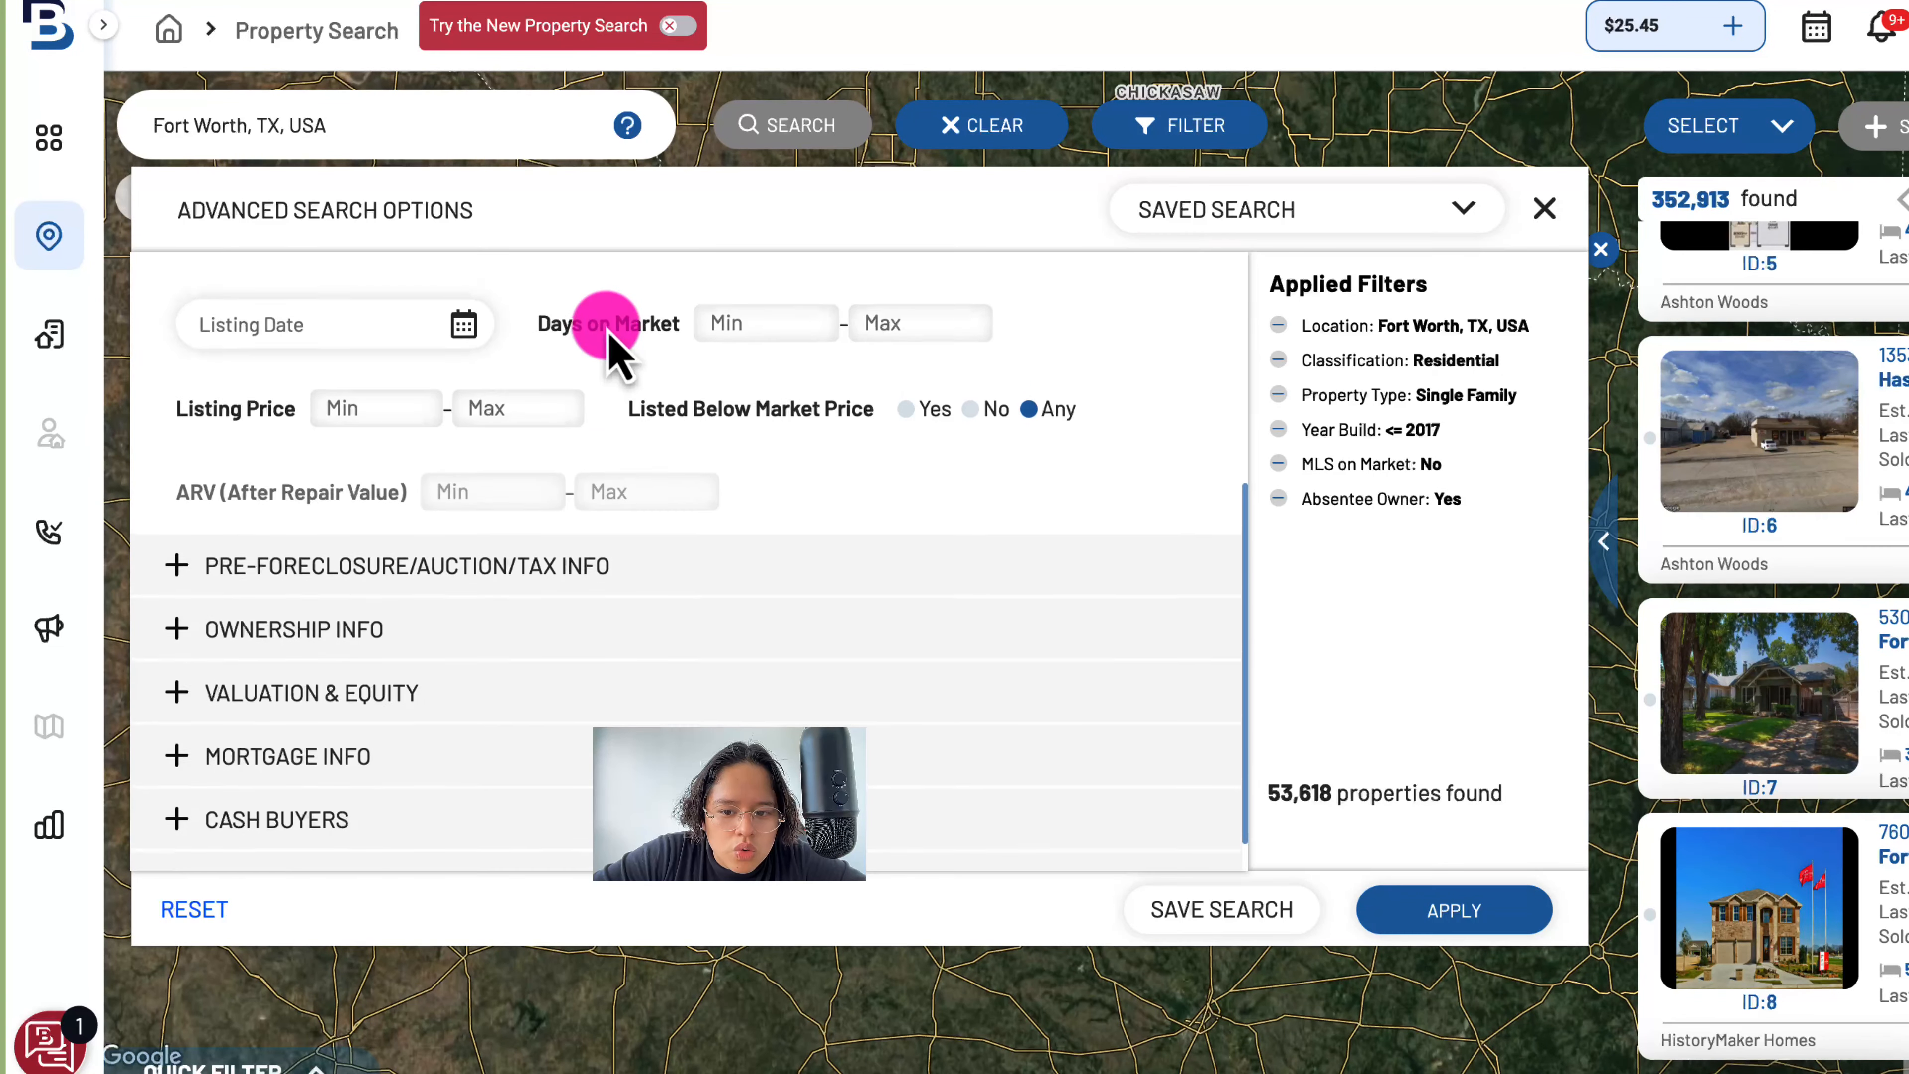
scroll(607, 346, up, 1)
scroll(605, 489, down, 1)
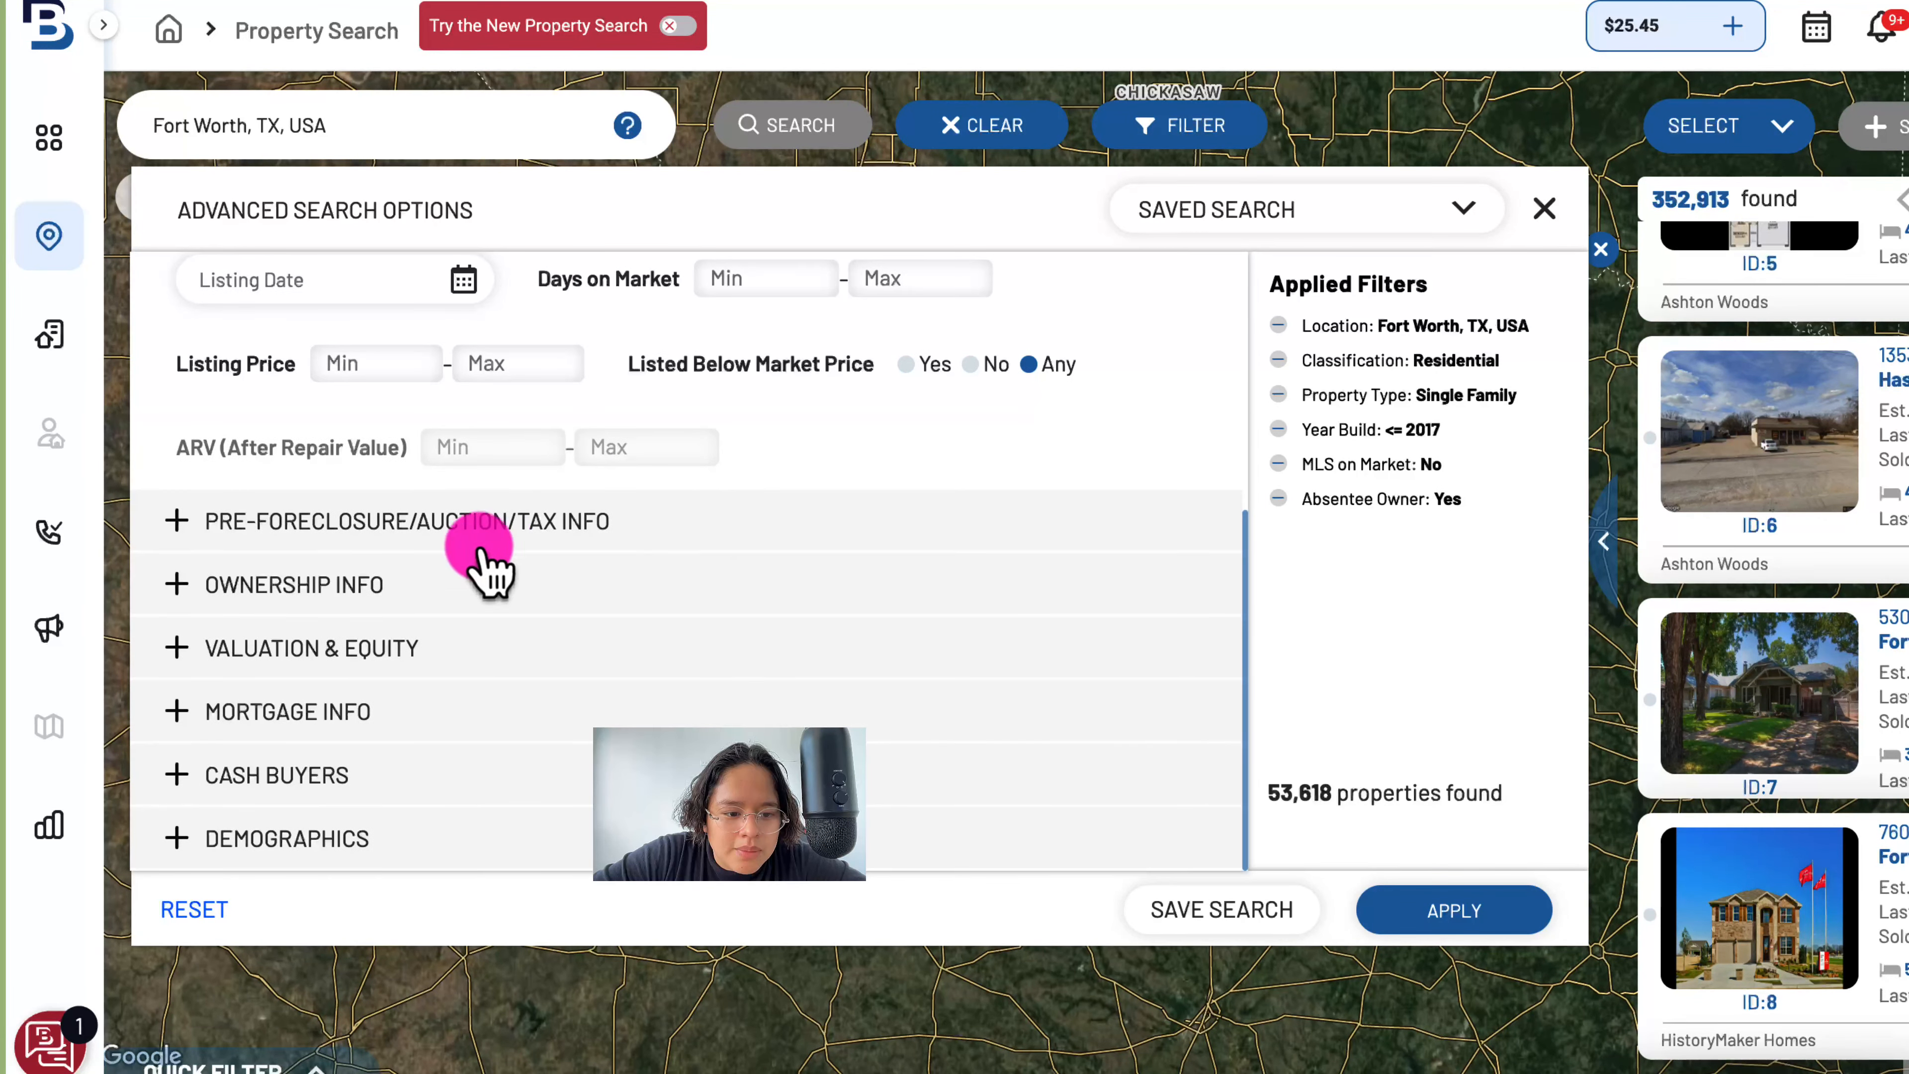
click(367, 584)
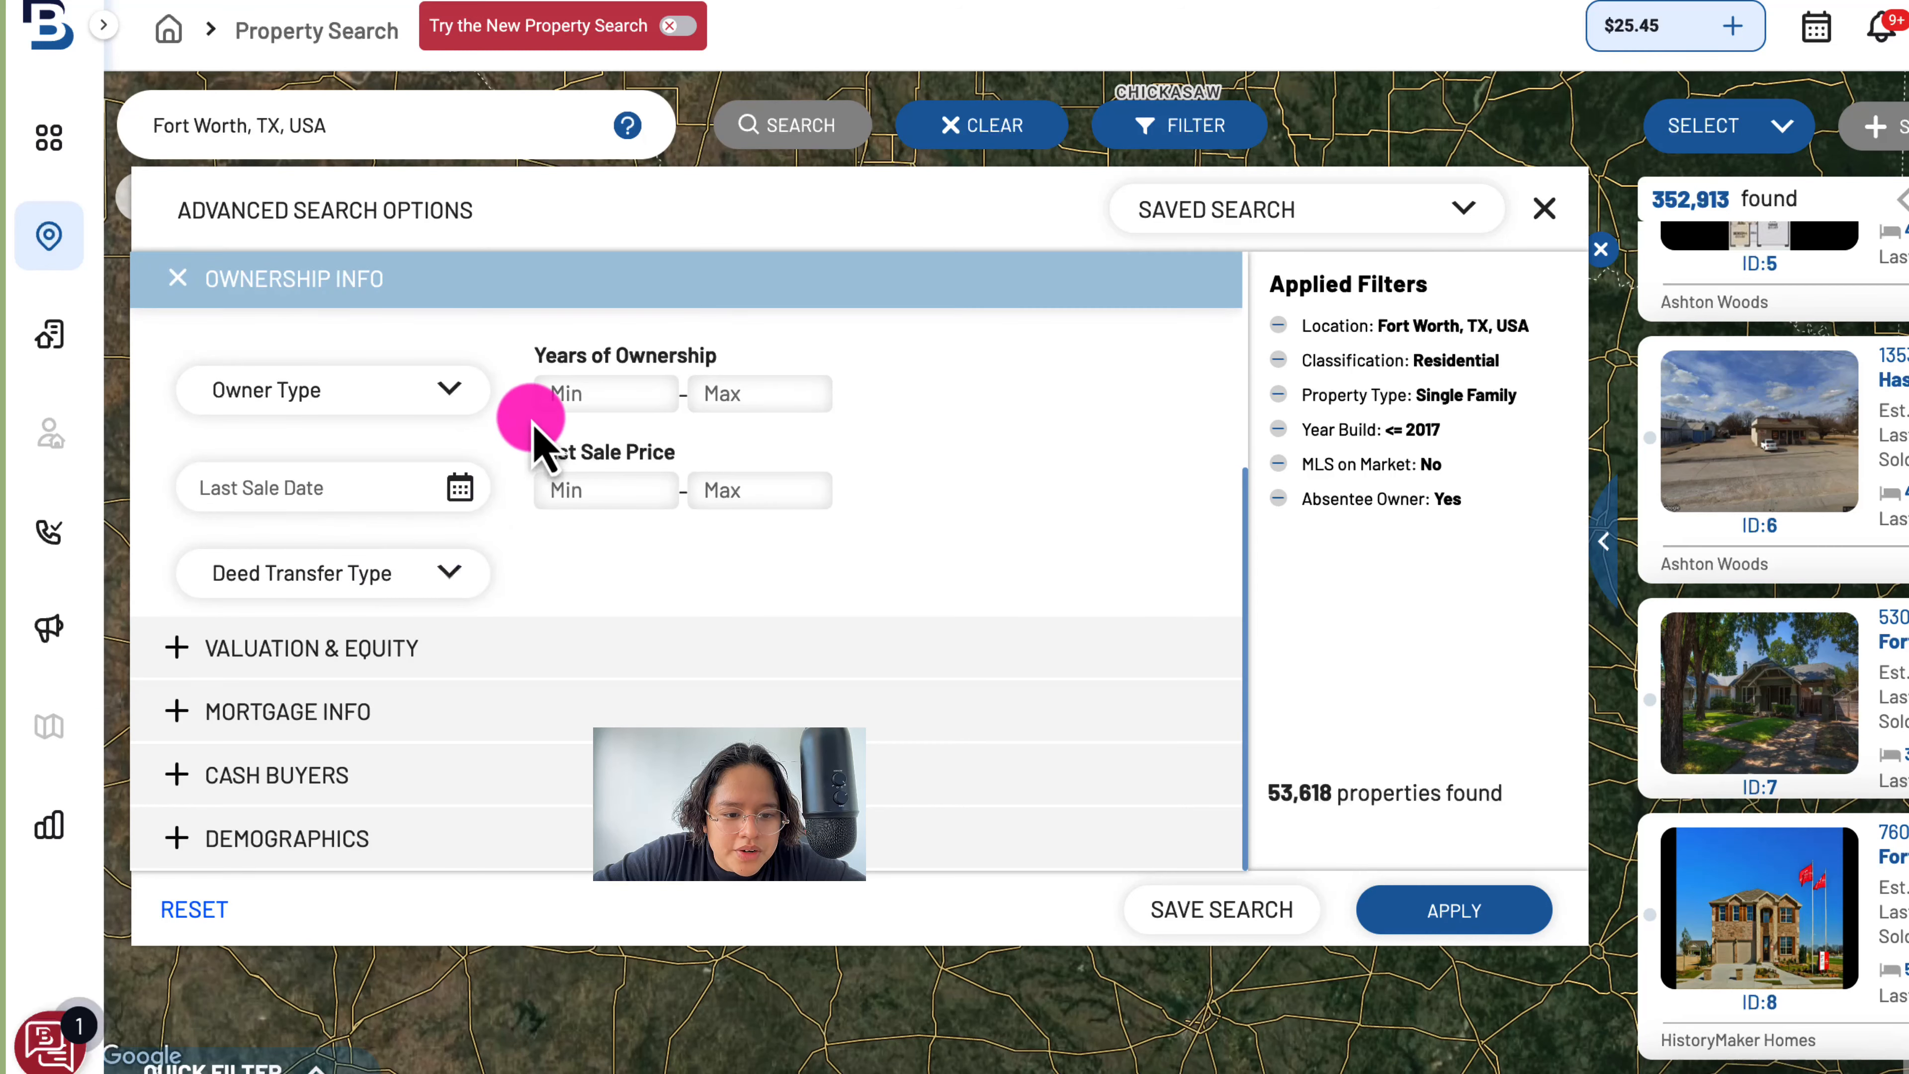
click(385, 648)
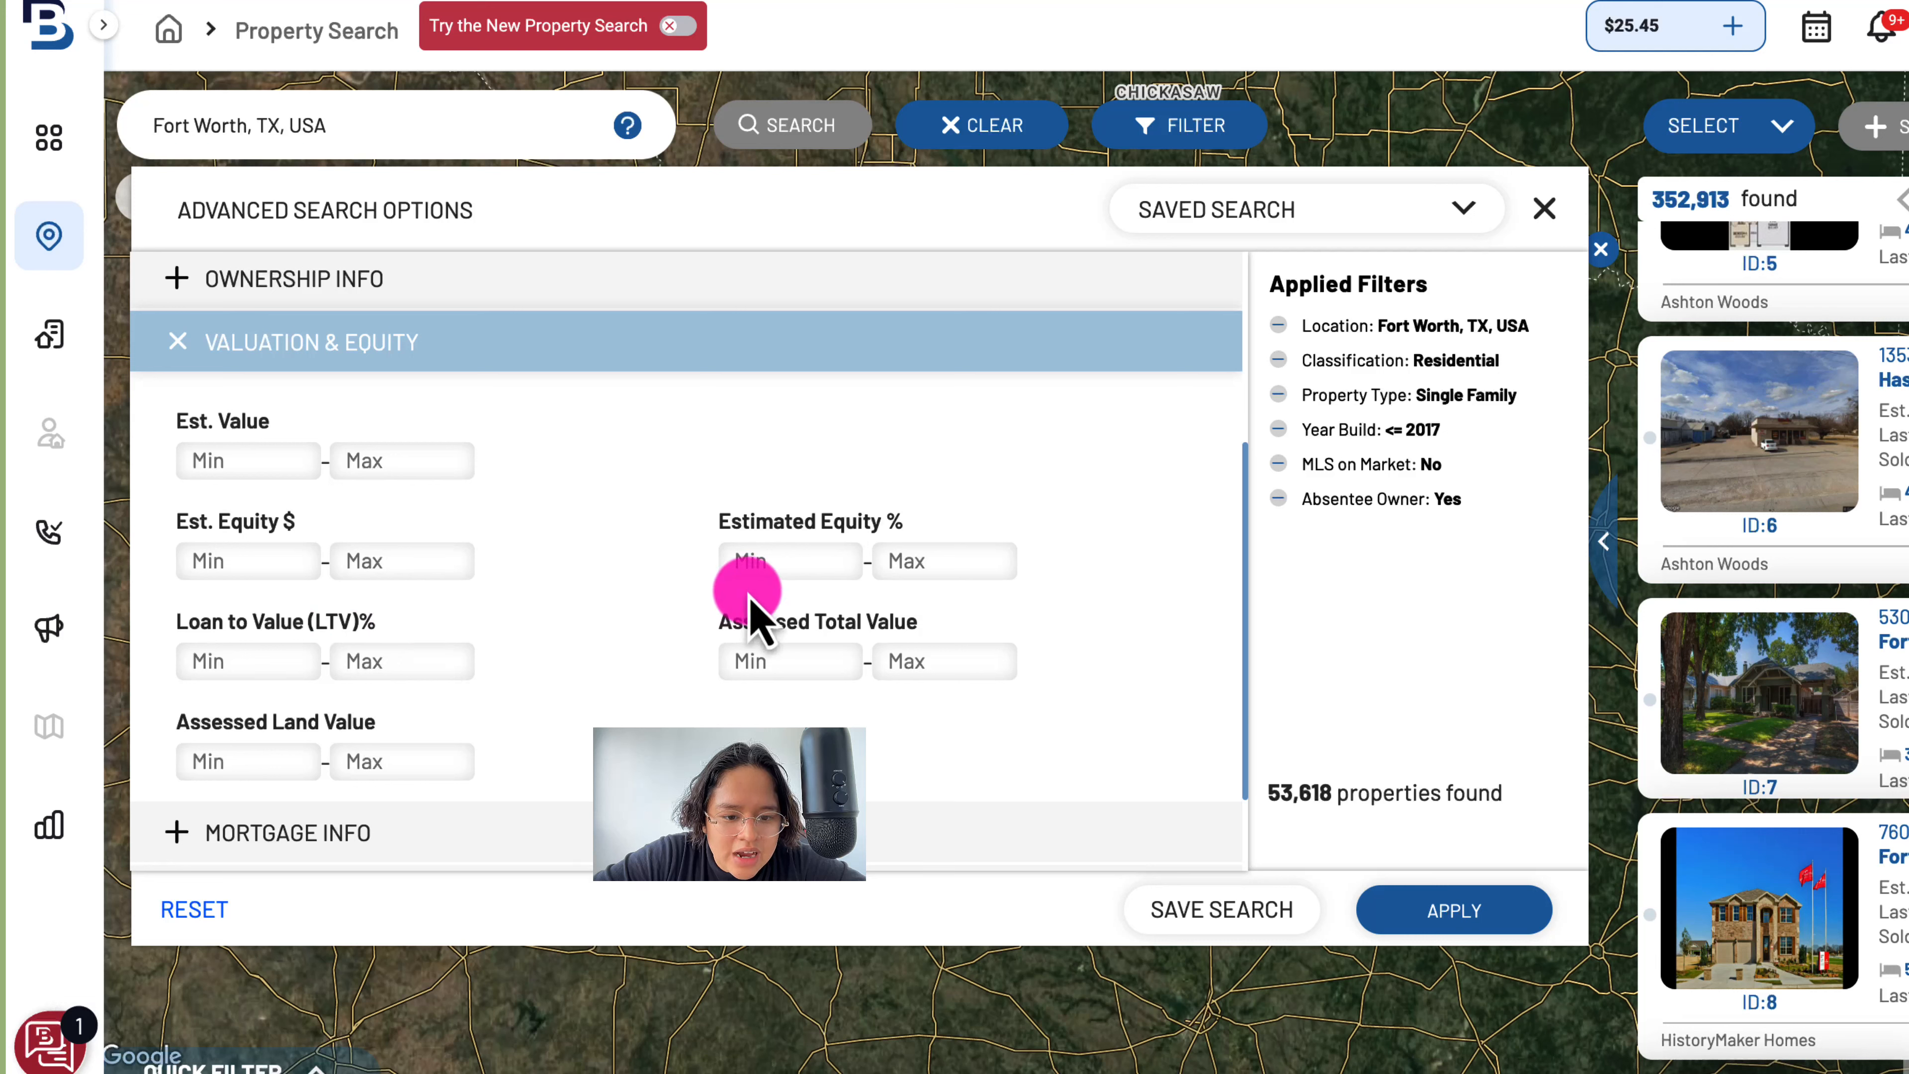
click(792, 557)
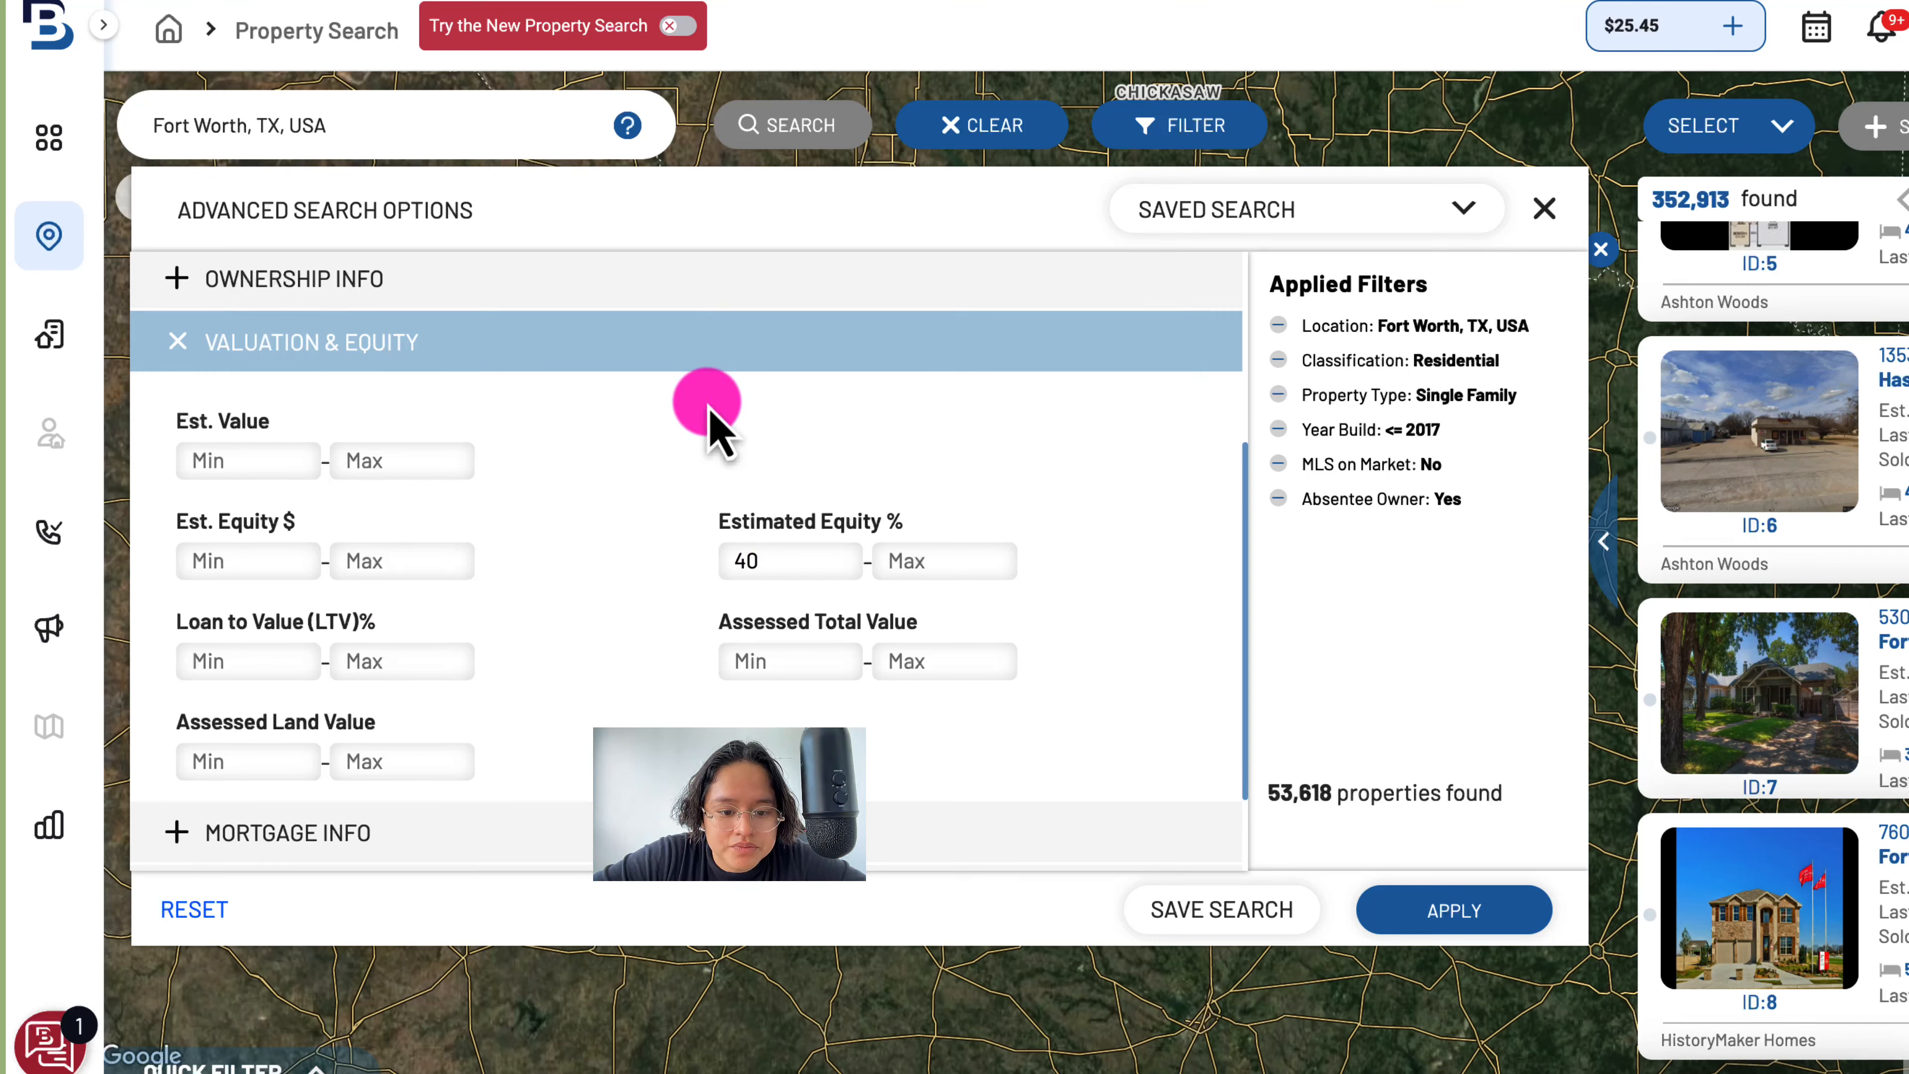
click(707, 406)
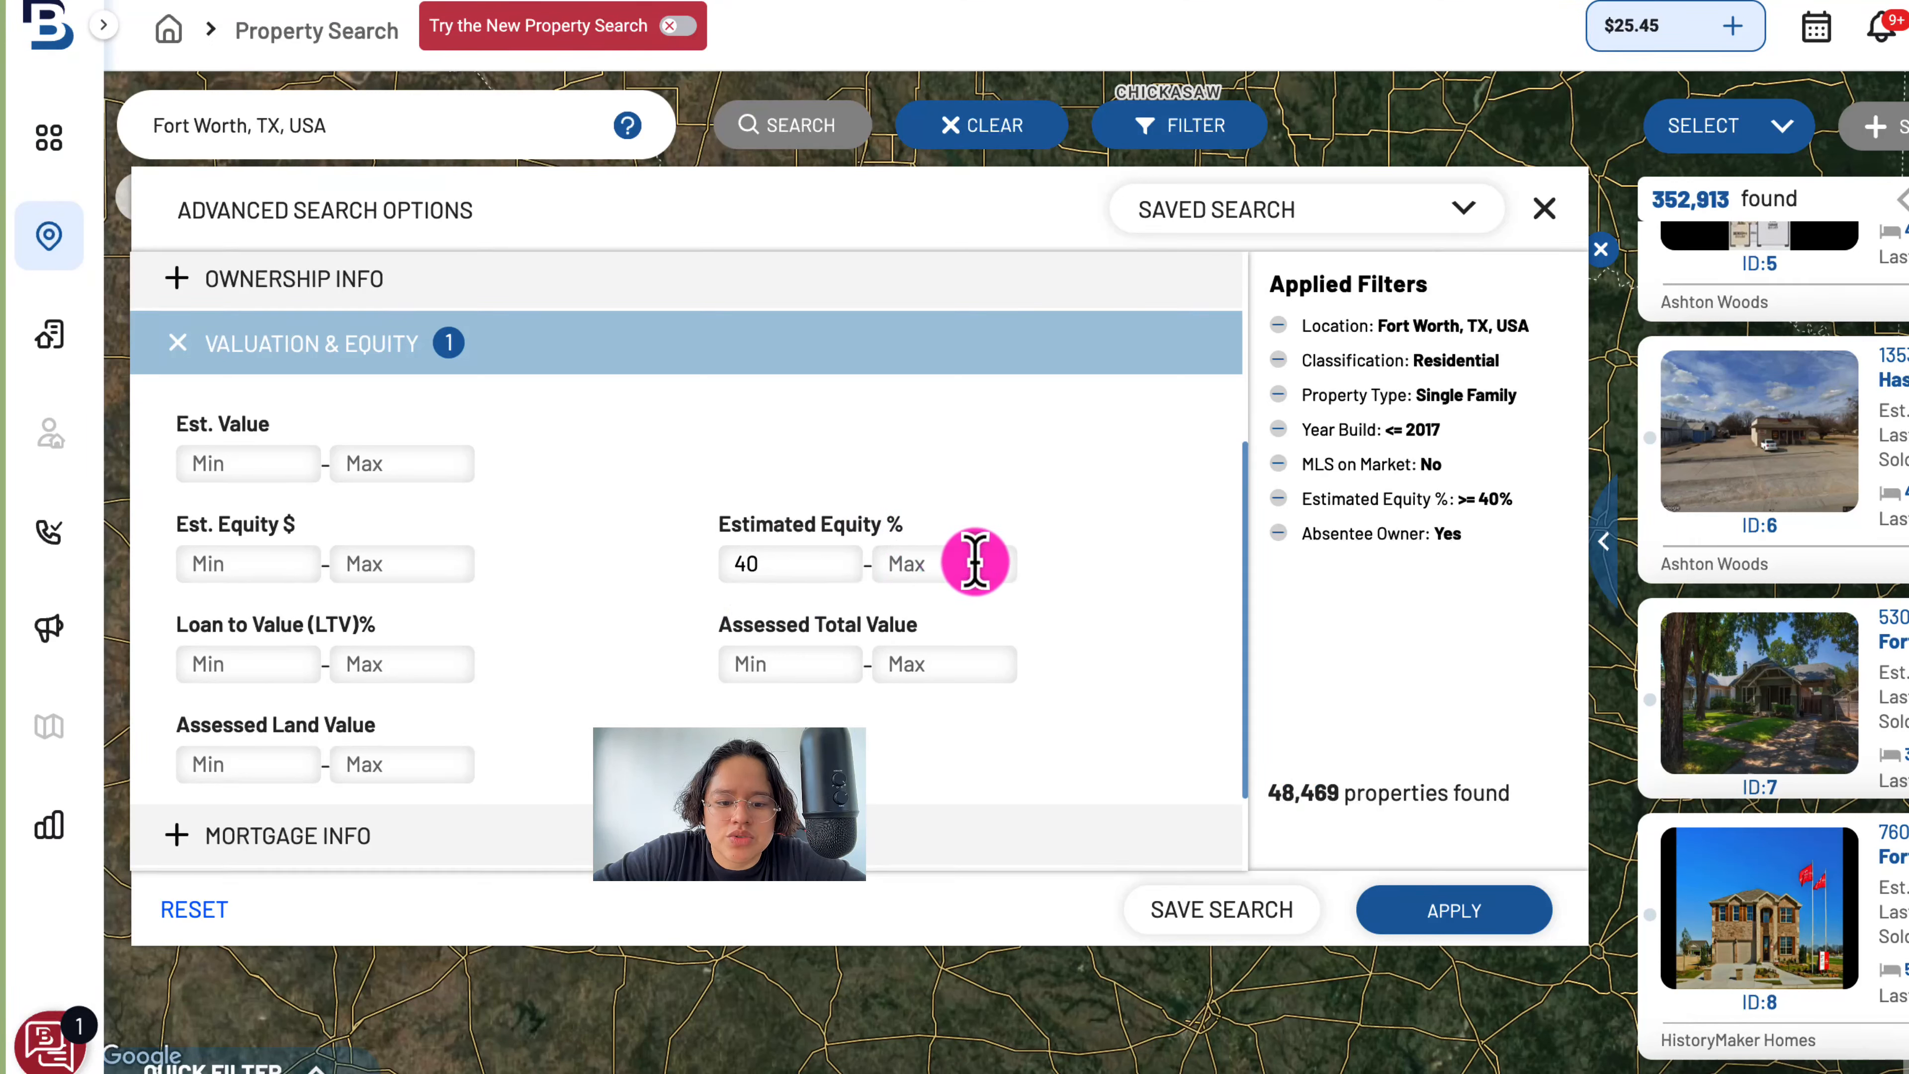
drag(750, 563, 665, 579)
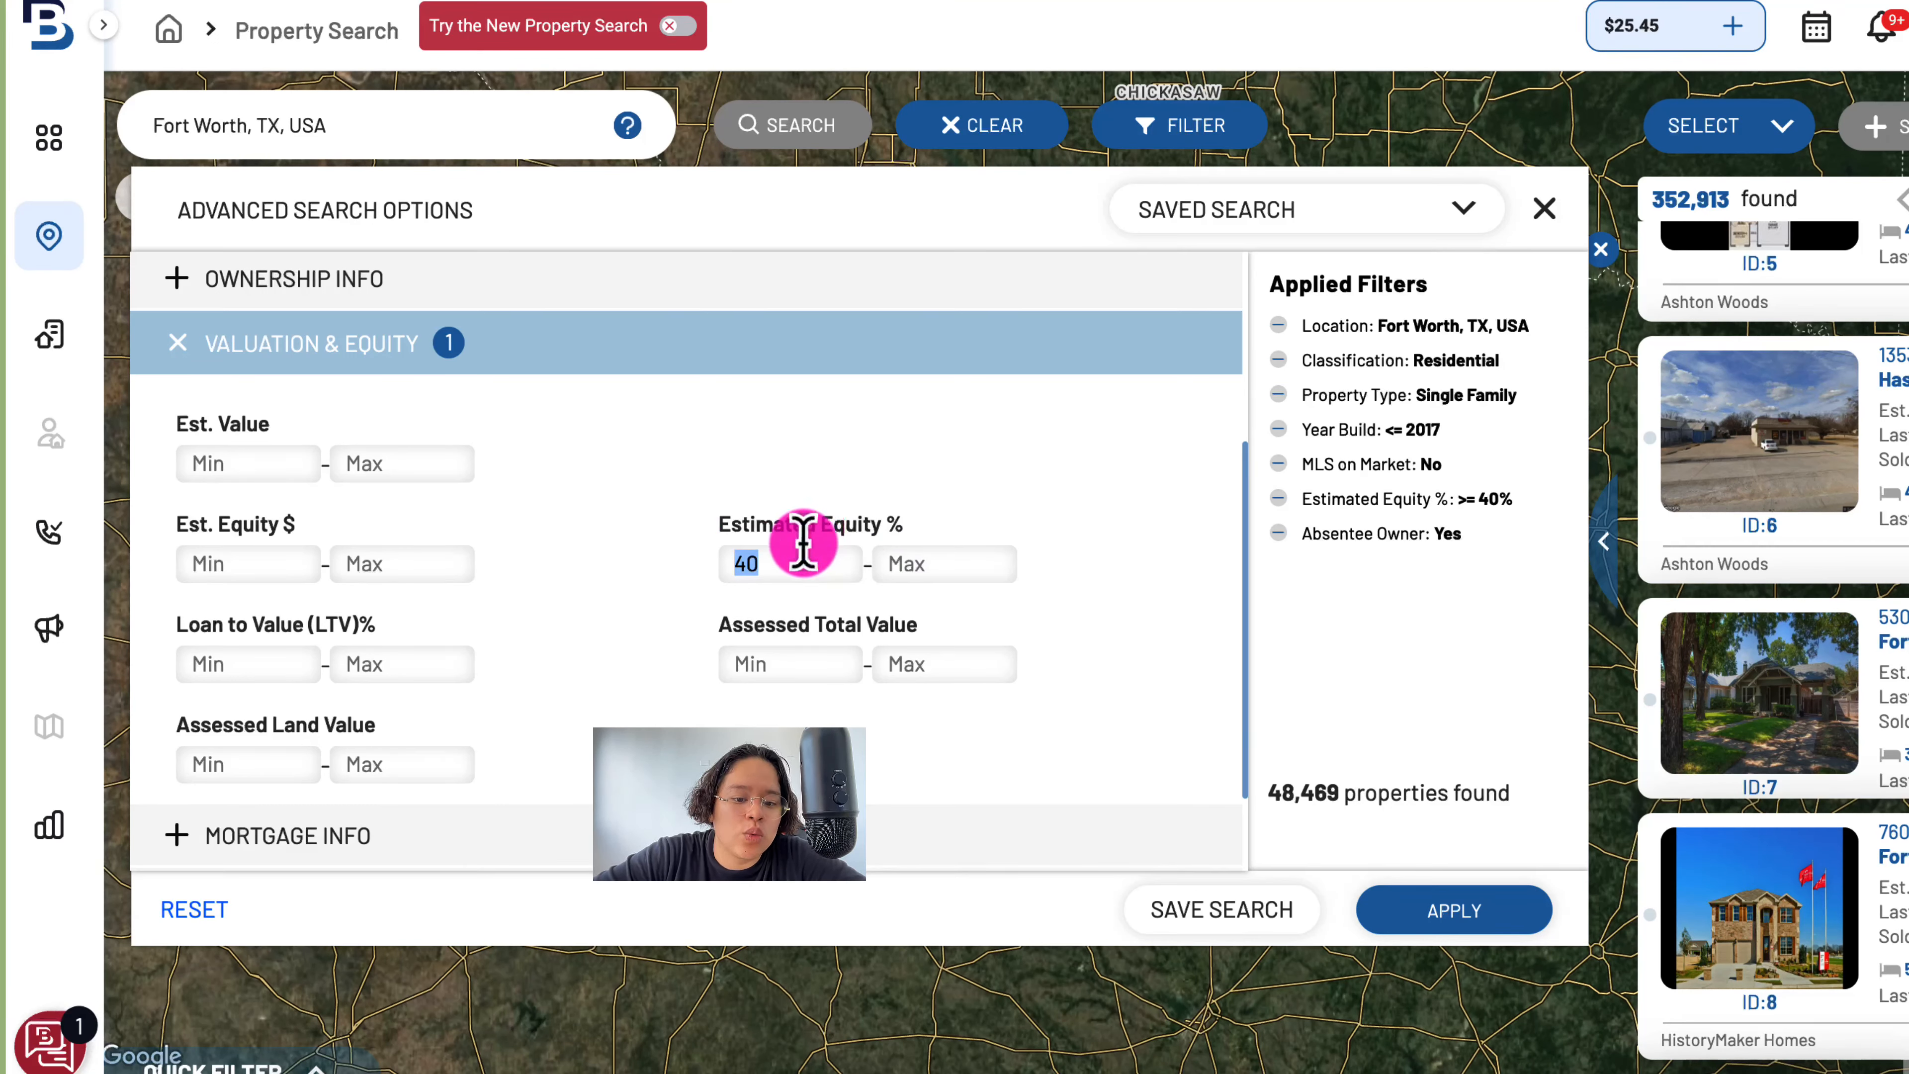
- Expand the Mortgage Info section and review its options, the applied filters and the matching property count
scroll(763, 553, down, 2)
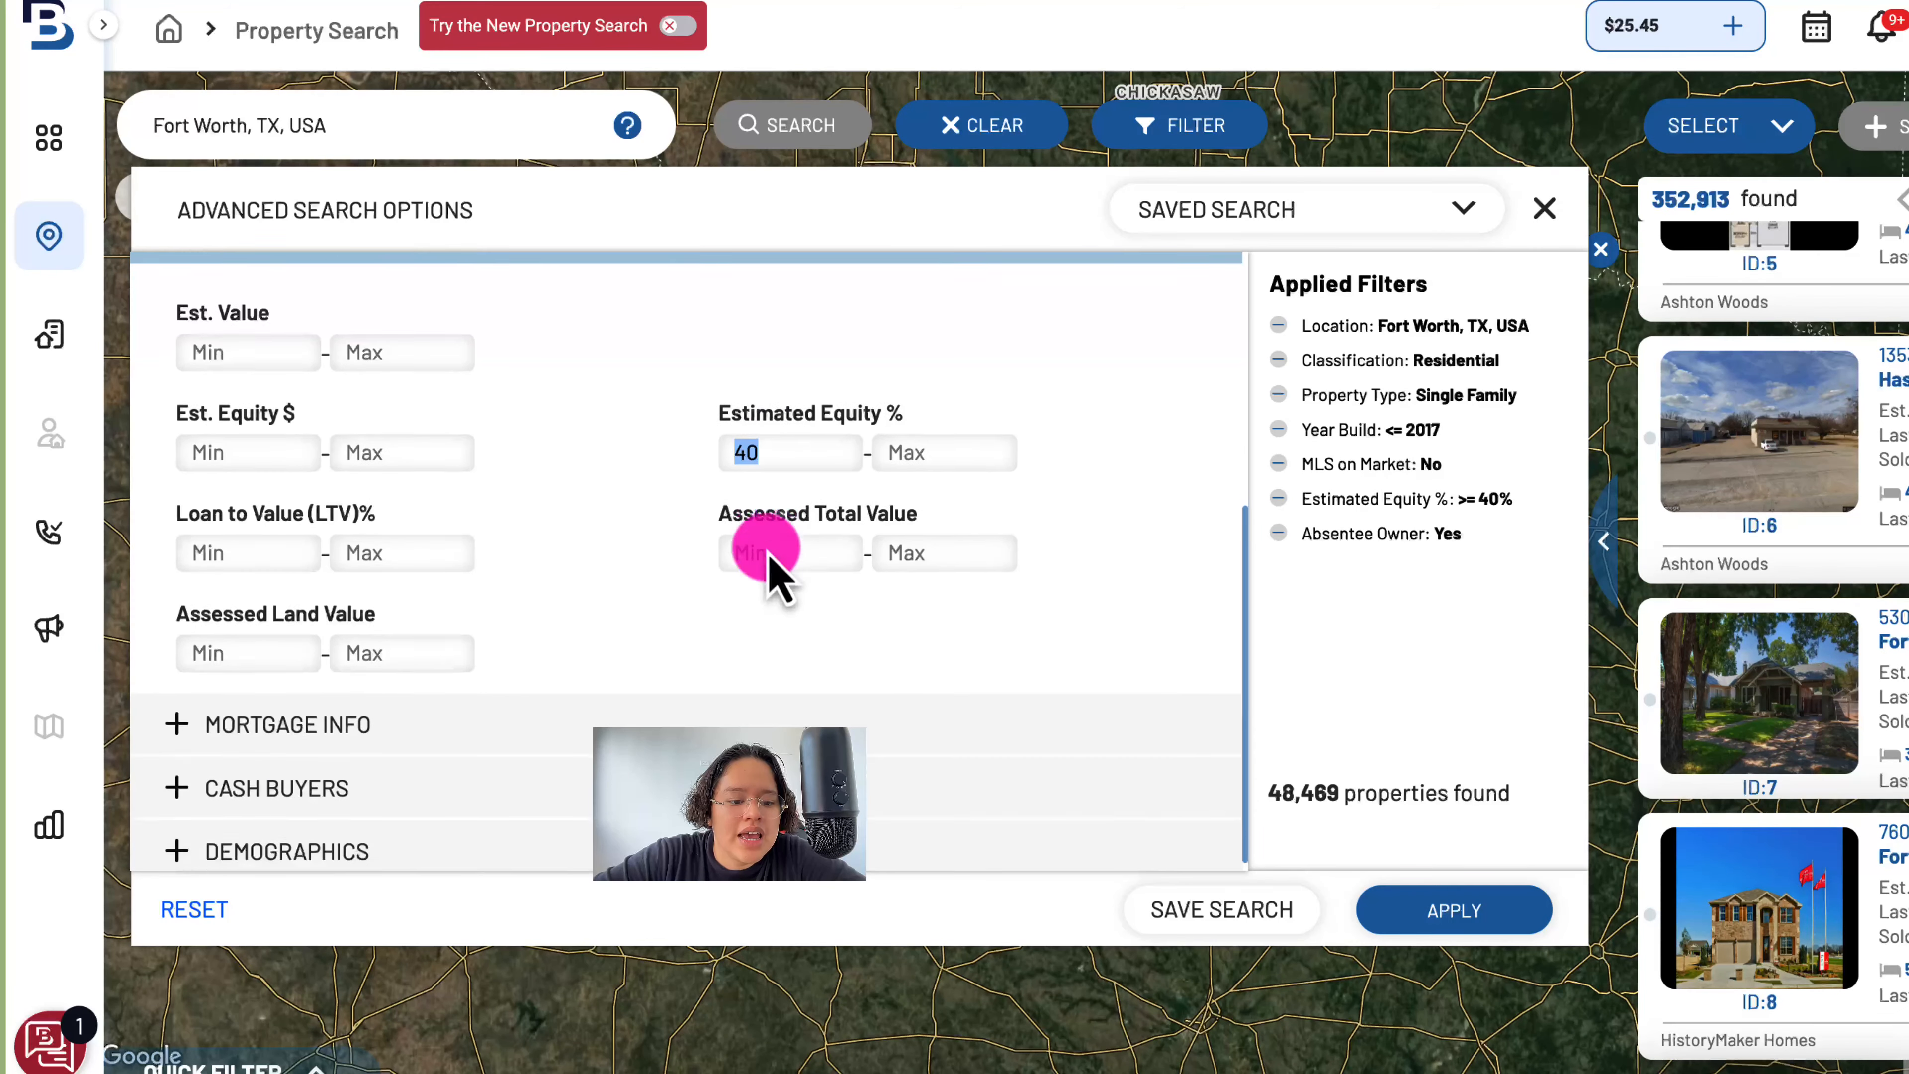
click(459, 712)
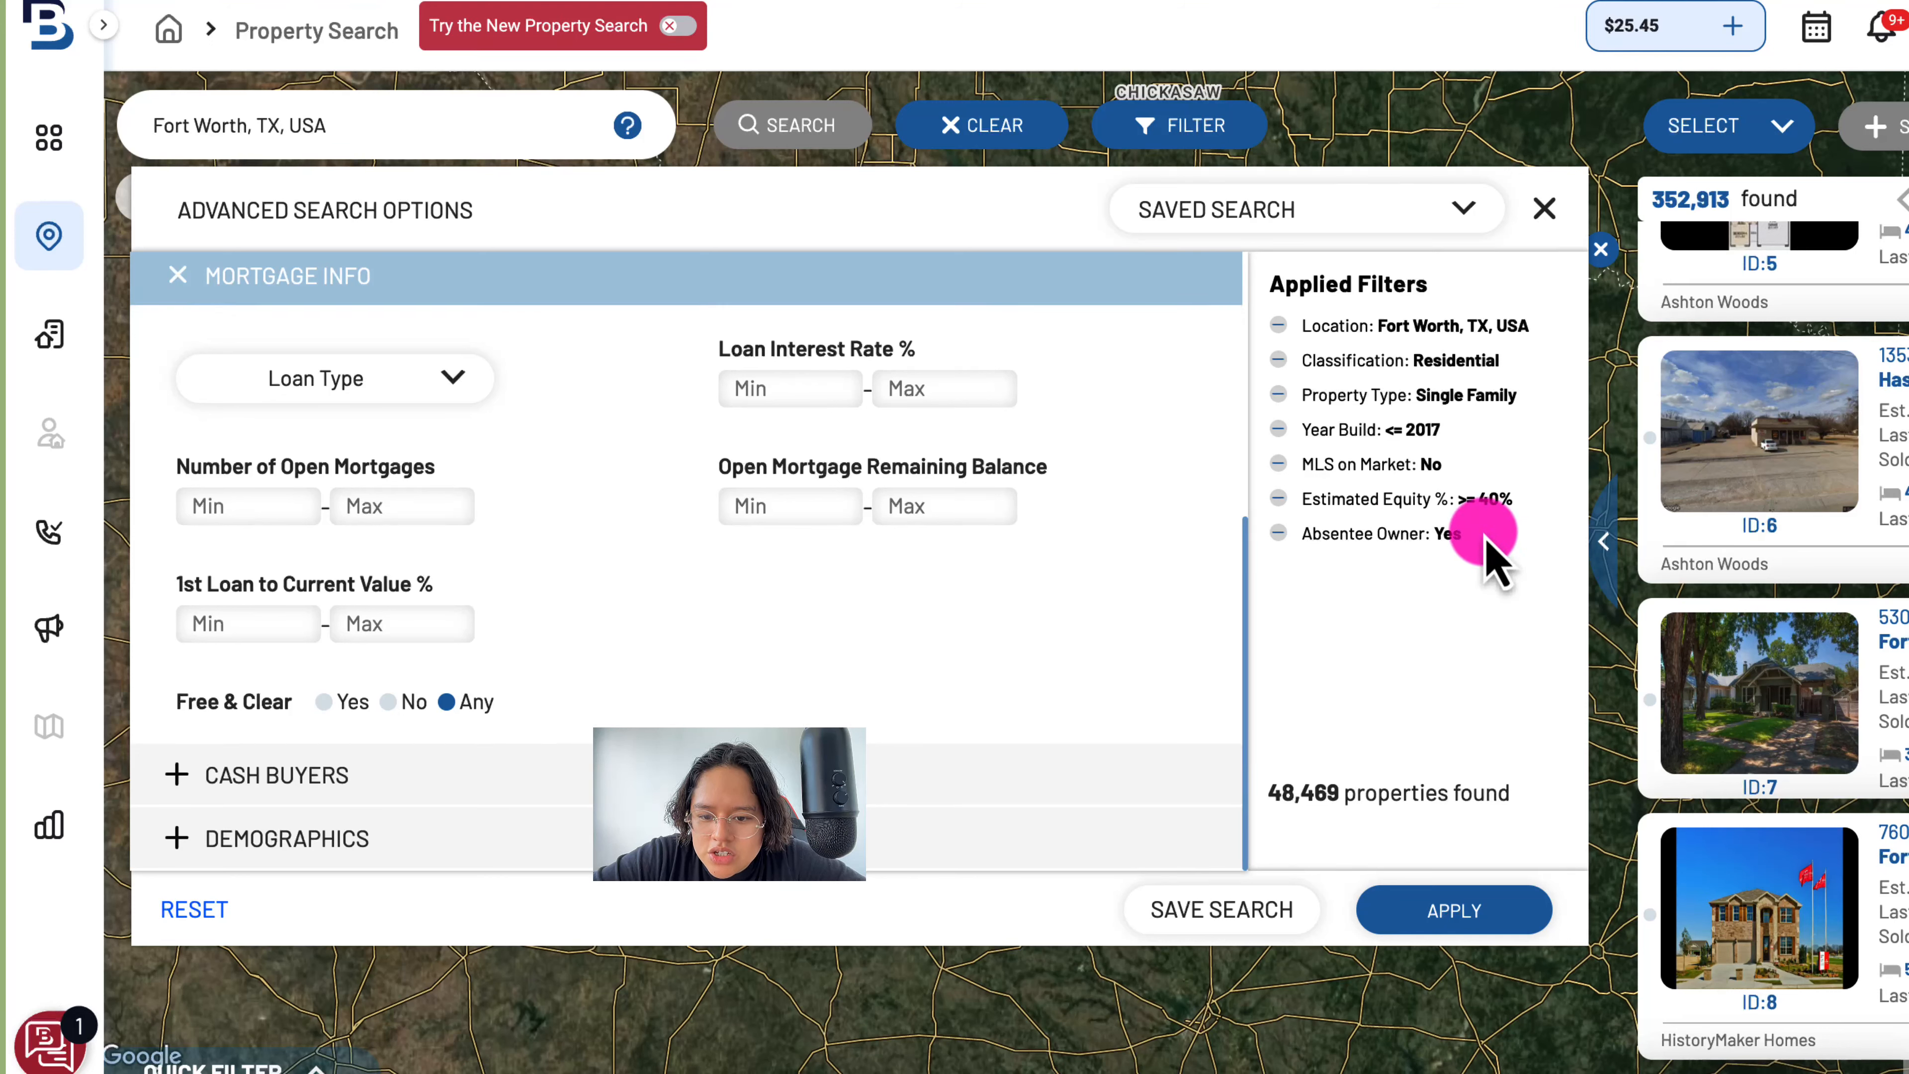
drag(1484, 546, 1354, 267)
click(1460, 286)
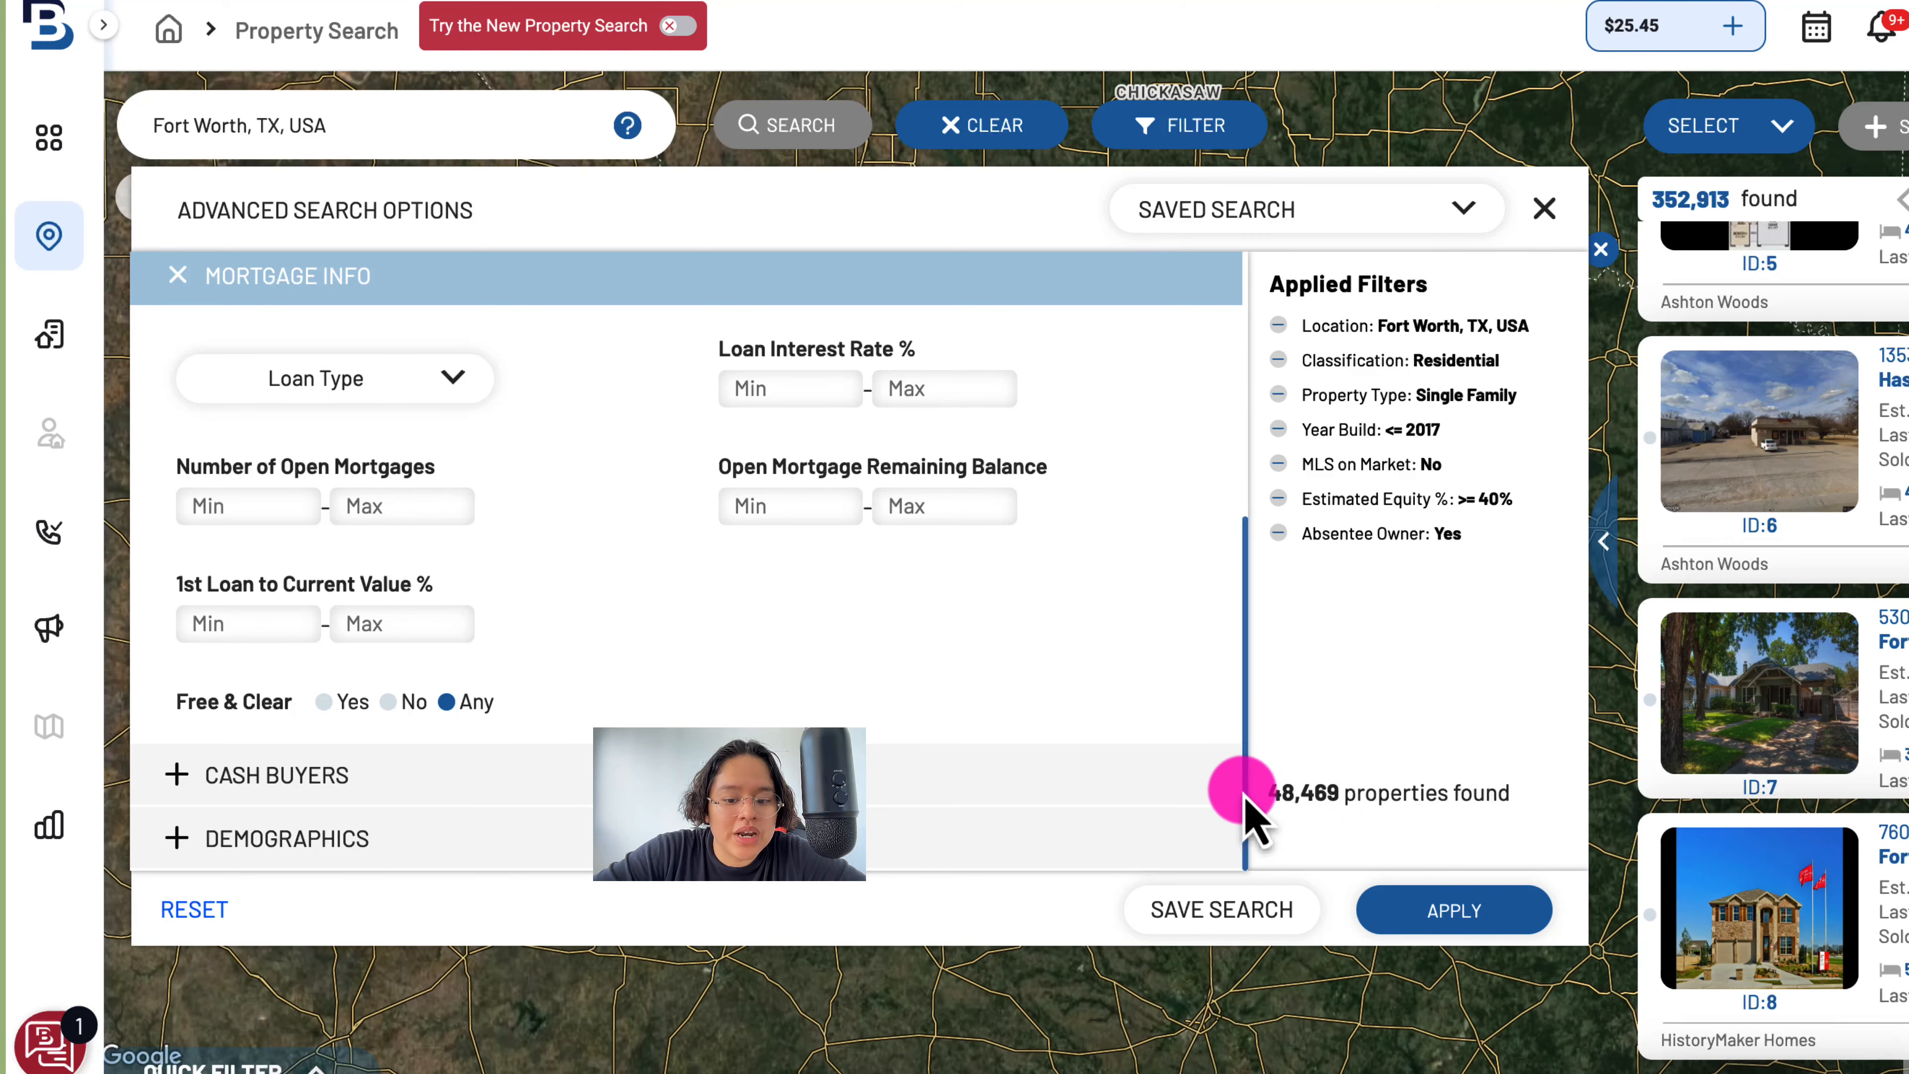
drag(1249, 792, 1522, 793)
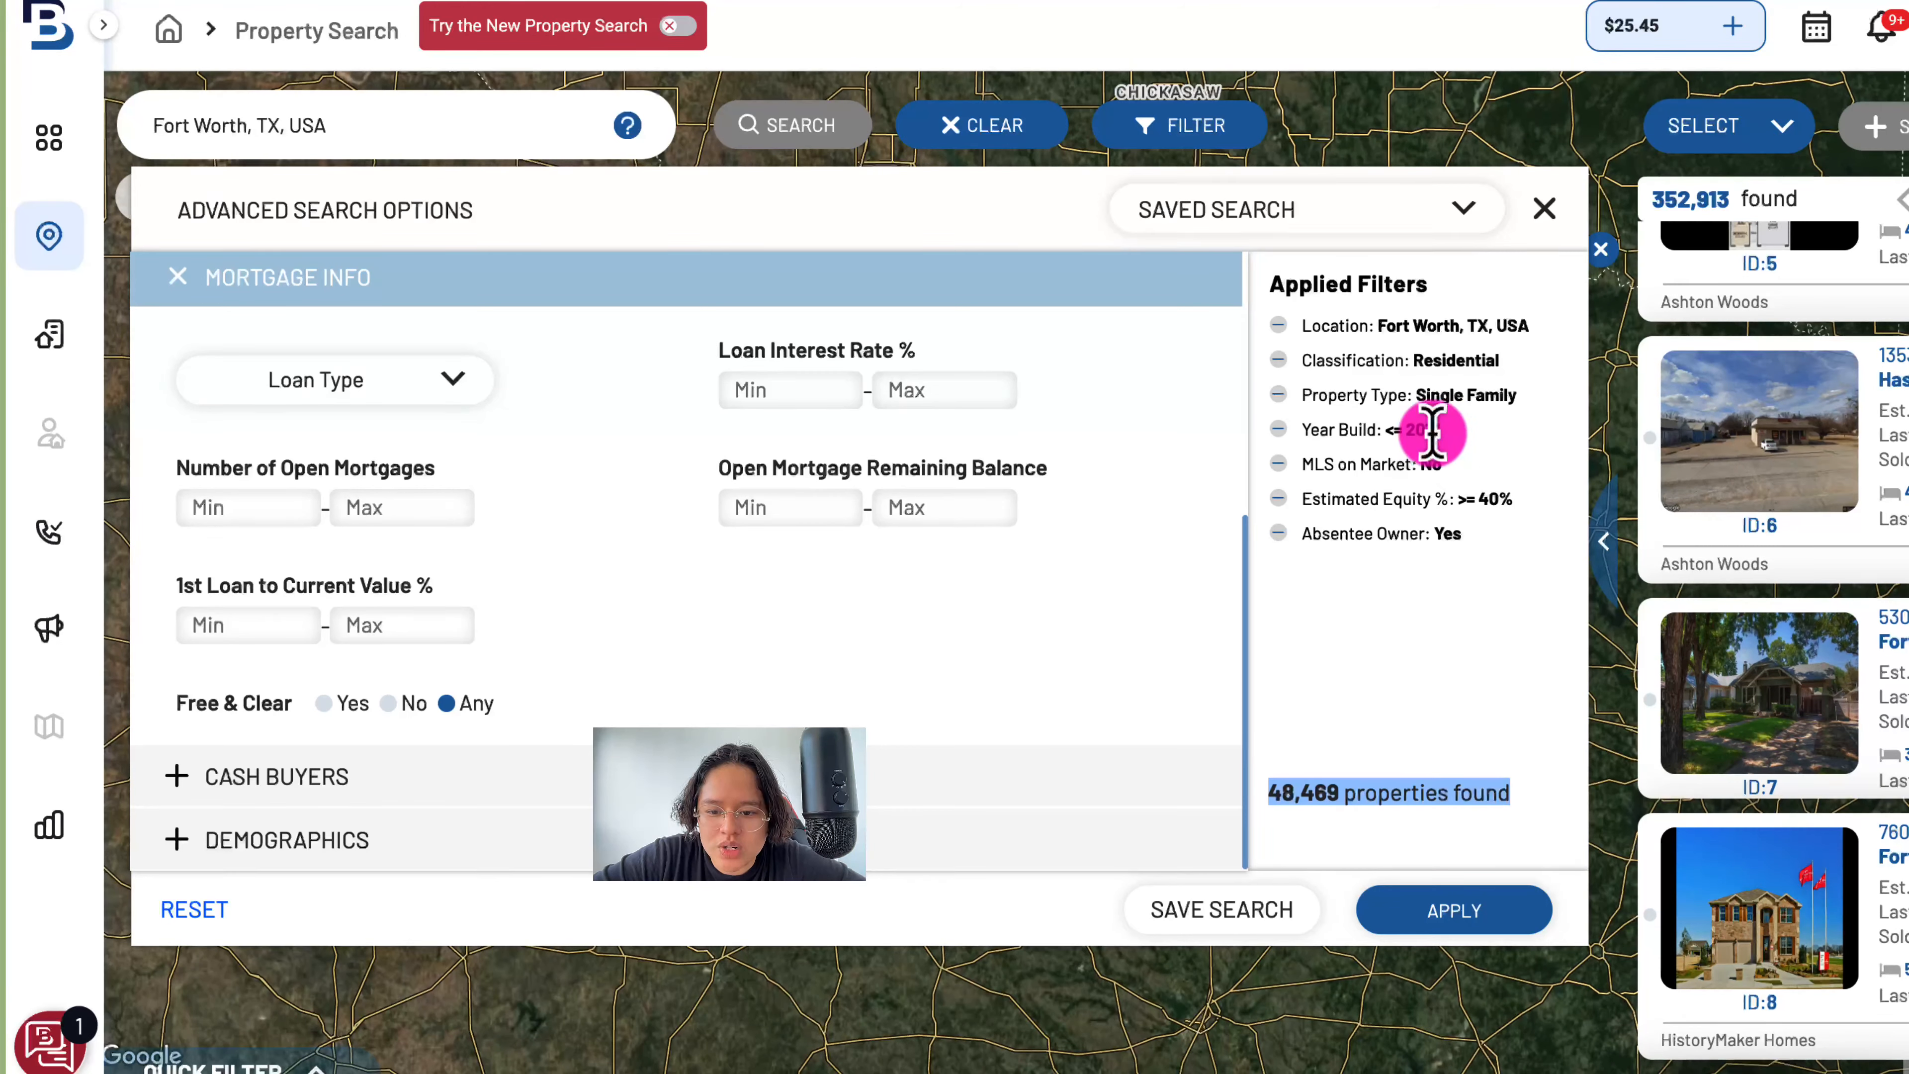
- Set the minimum Years of Ownership to 6 in the Ownership Info section and apply all filters
scroll(718, 530, up, 6)
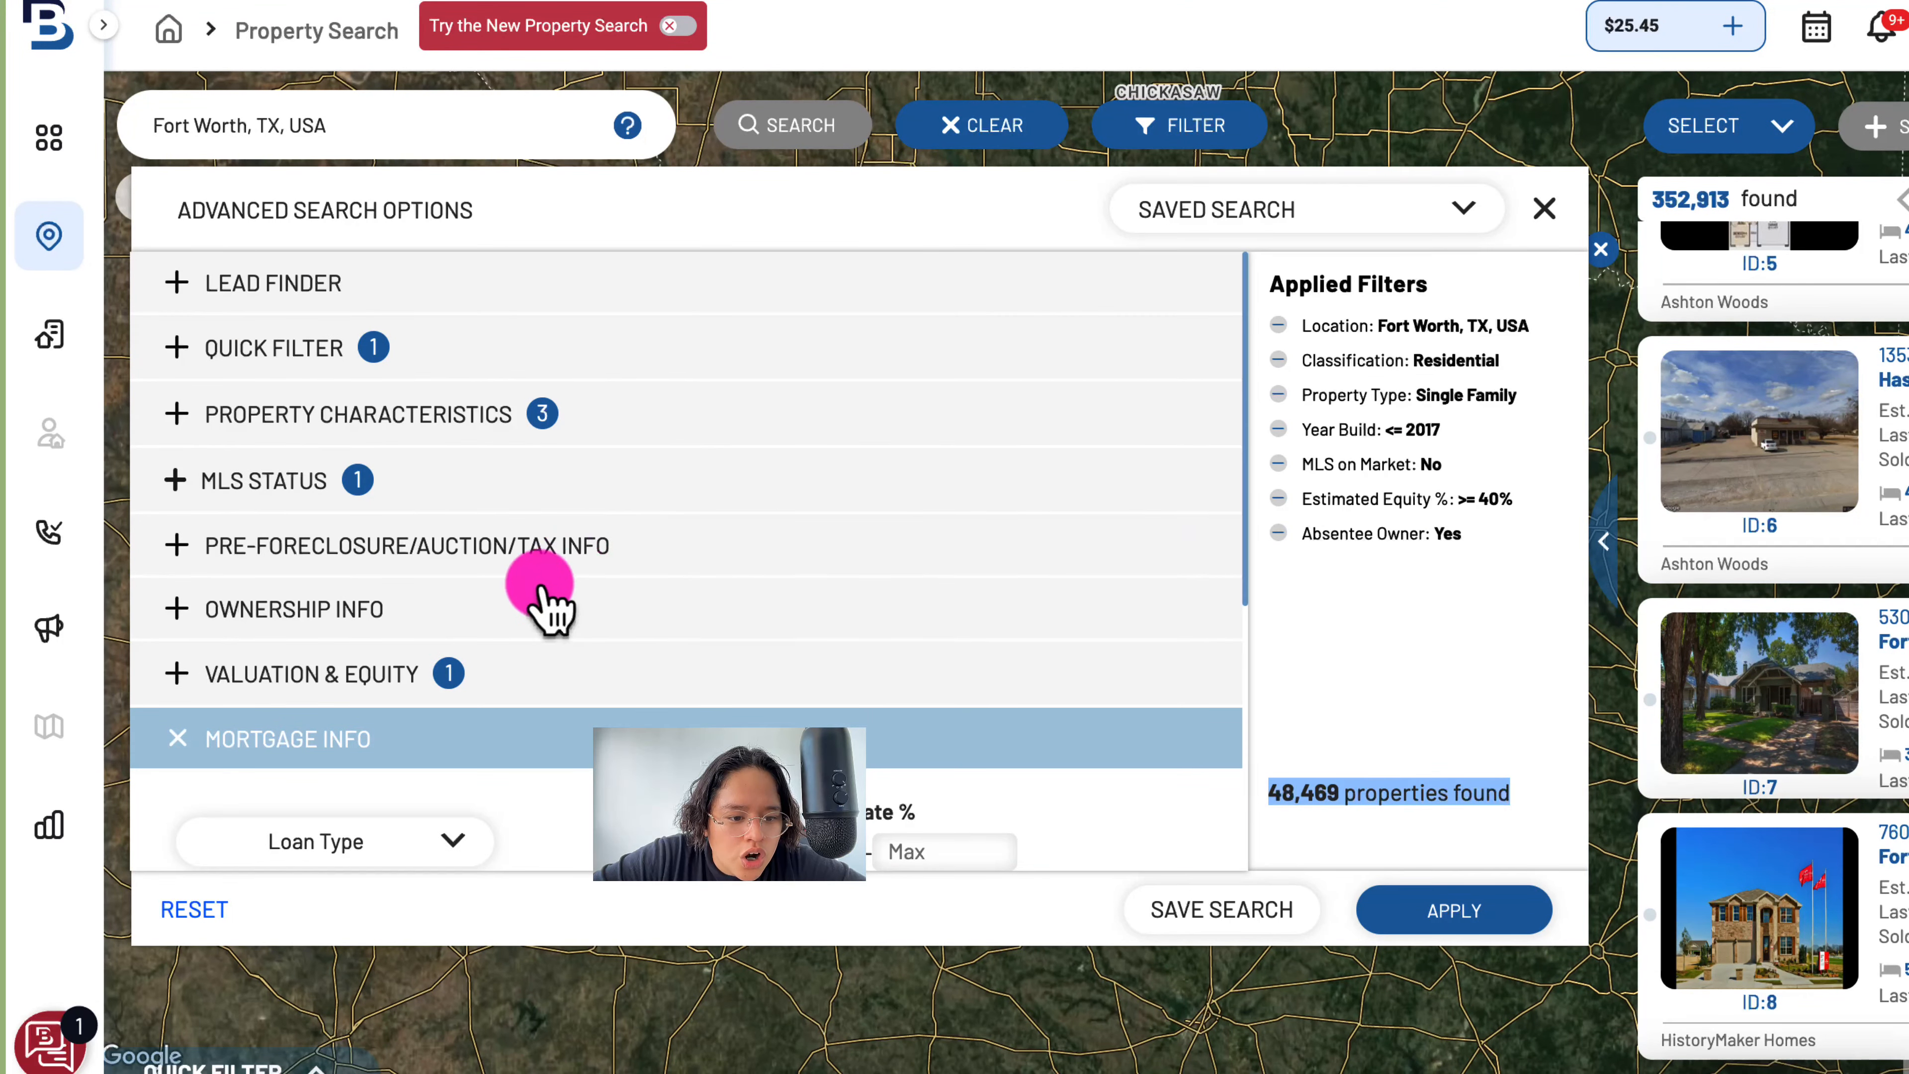
click(421, 607)
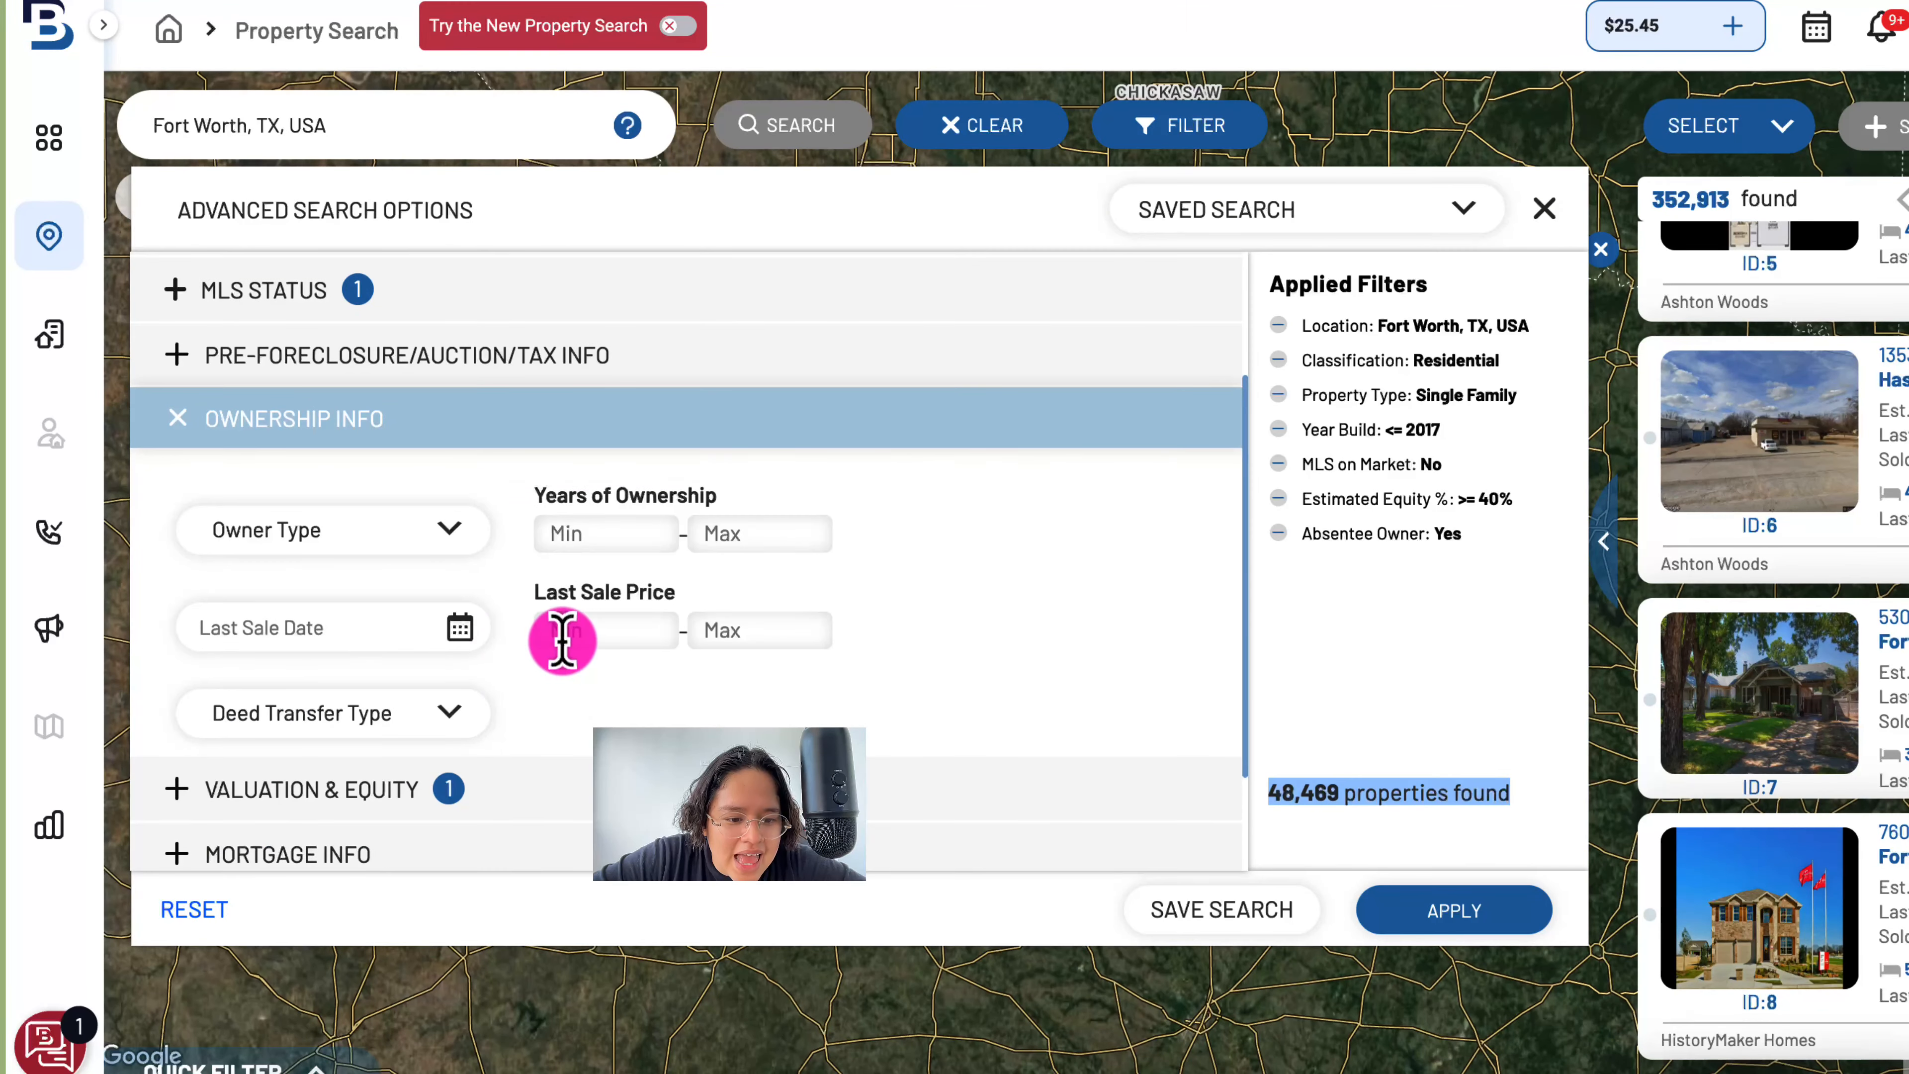
click(439, 710)
click(577, 723)
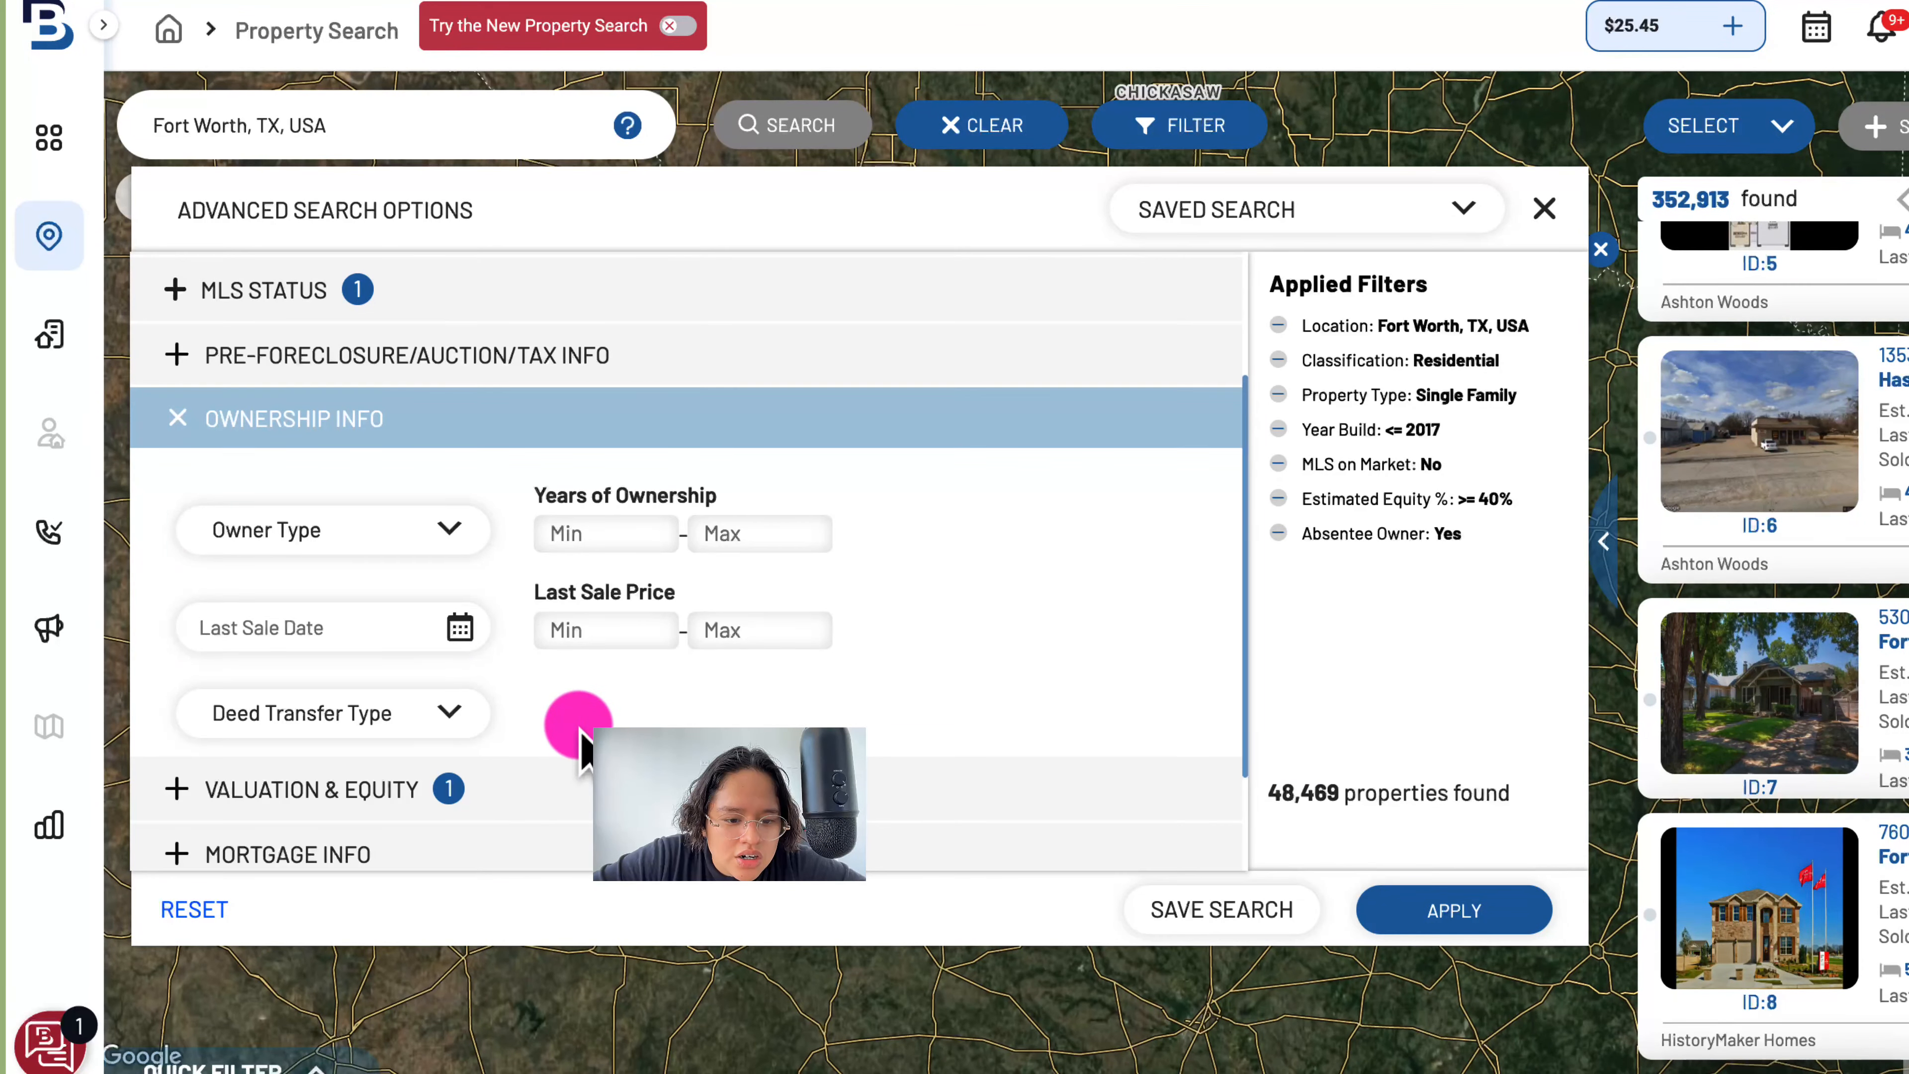
click(606, 520)
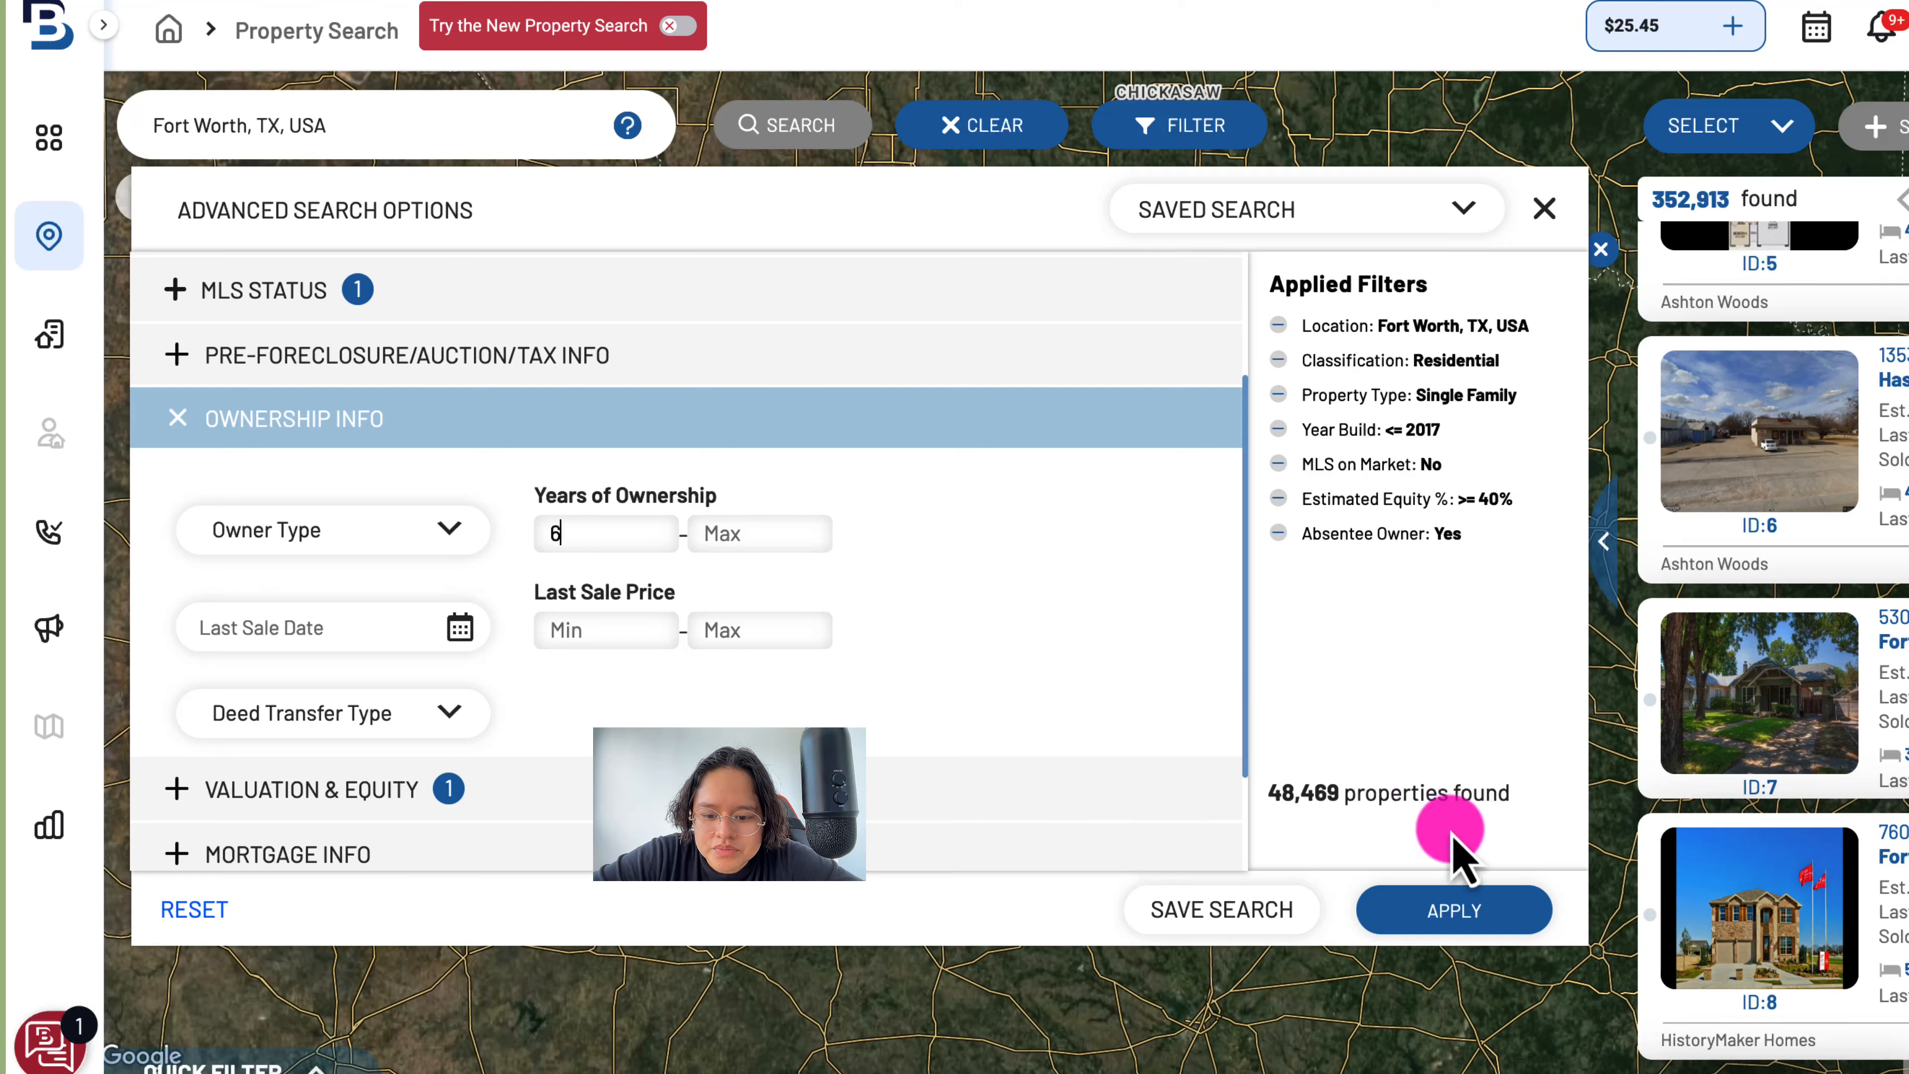
click(1518, 906)
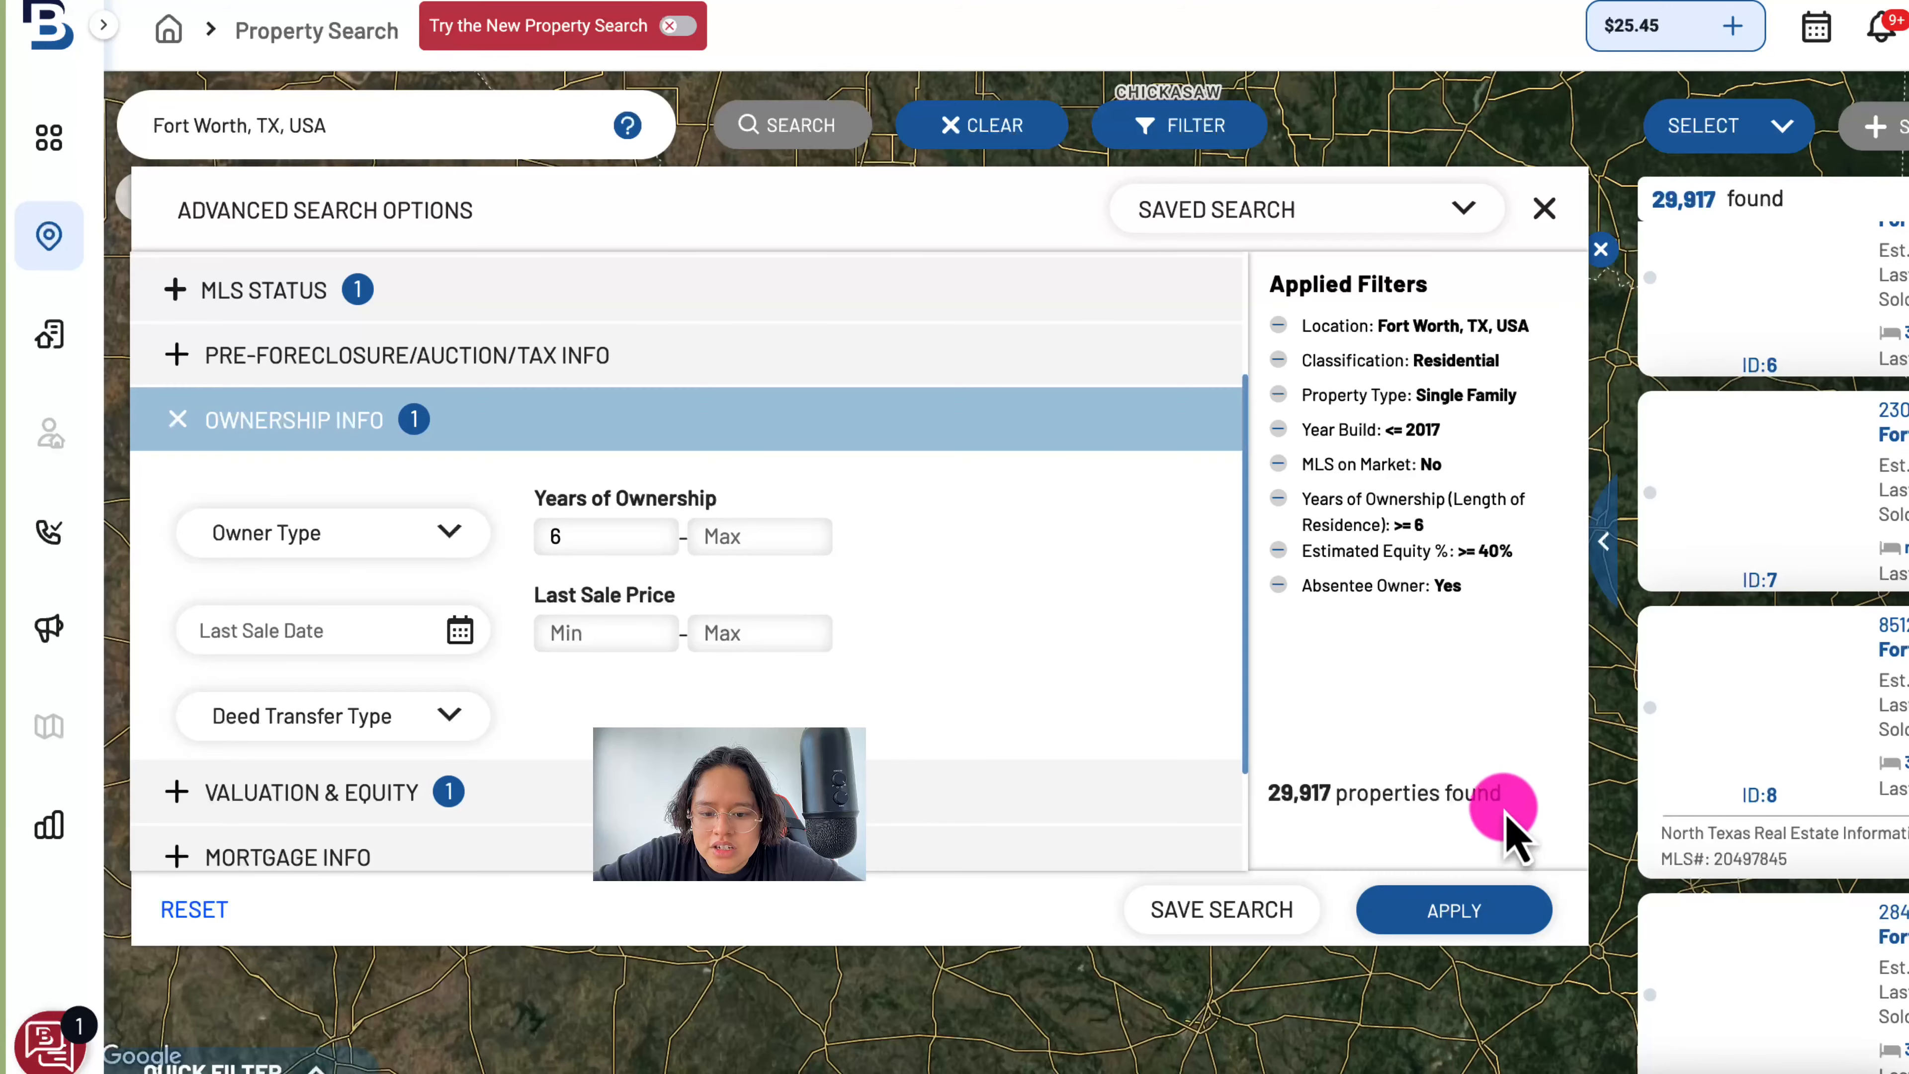
- Review the matching property count and the filter categories in use
drag(1270, 798, 1522, 797)
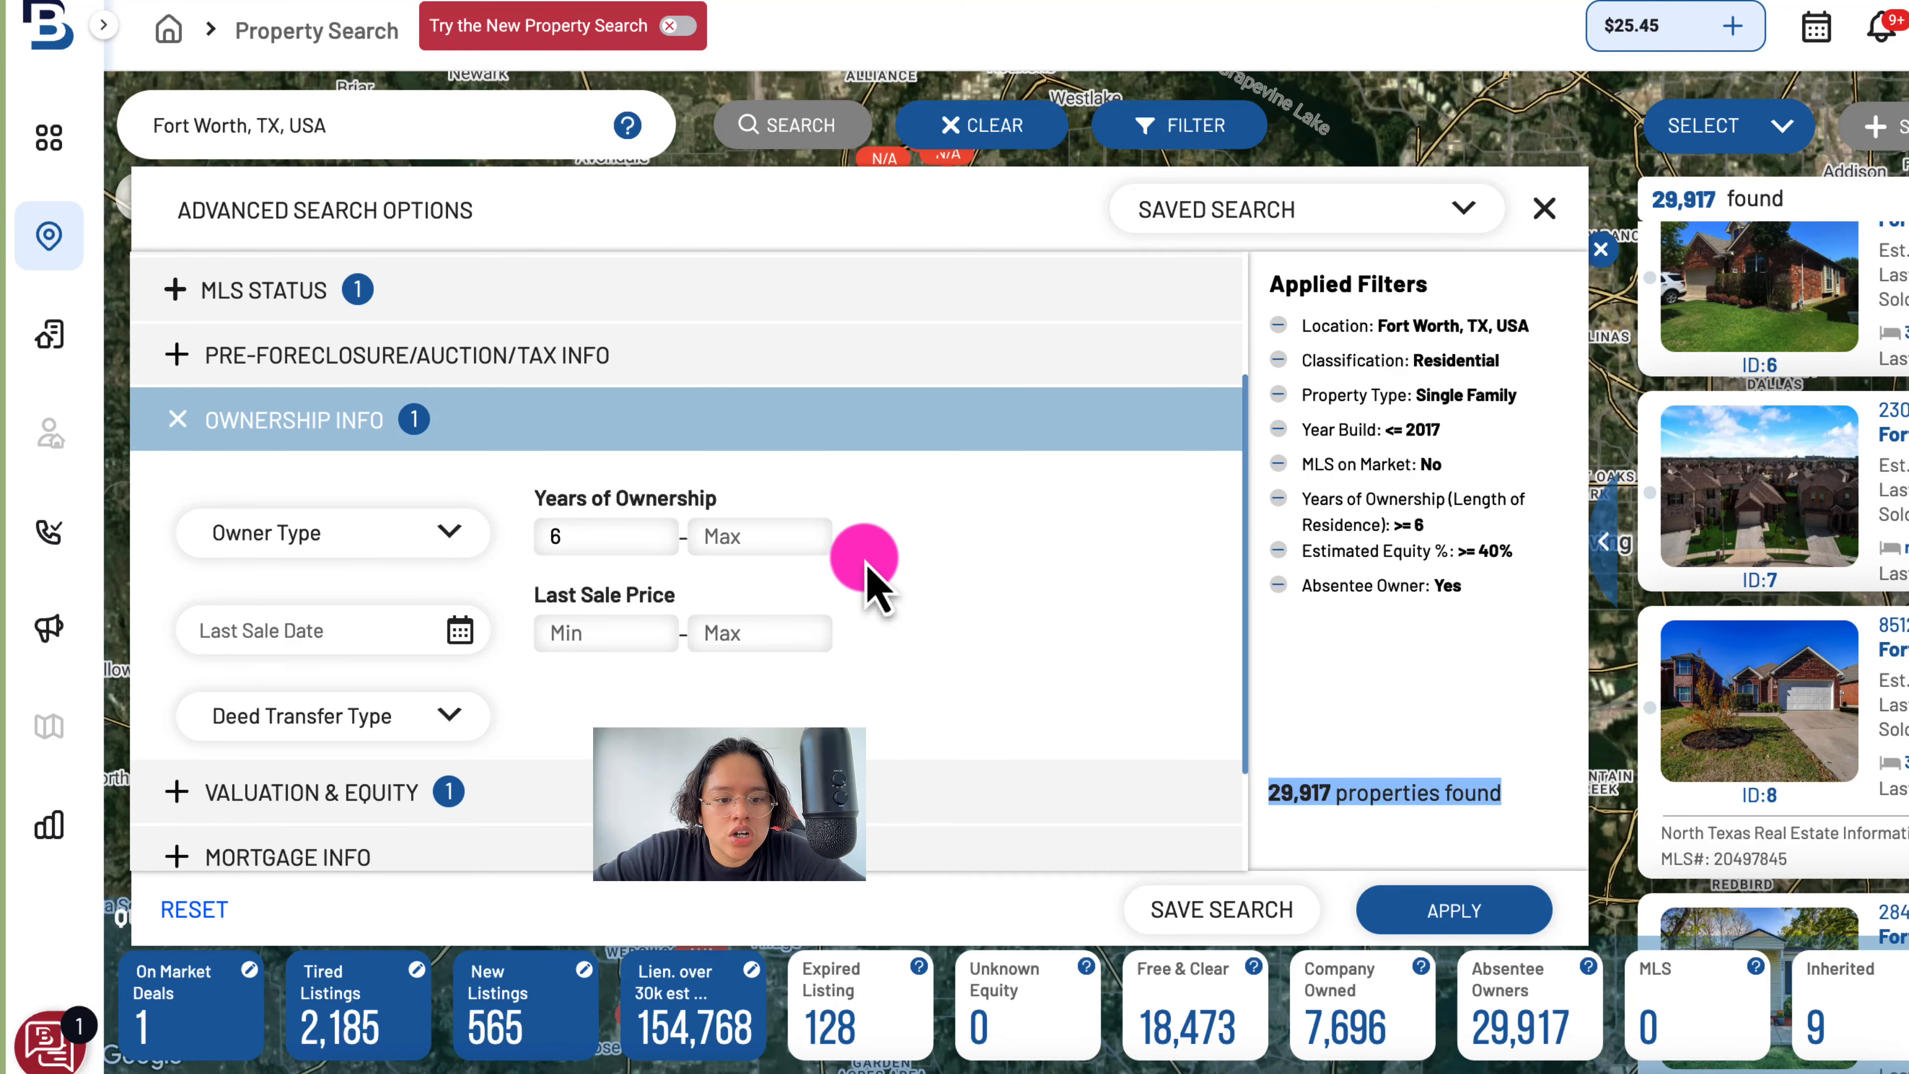
scroll(762, 502, up, 3)
scroll(762, 502, up, 1)
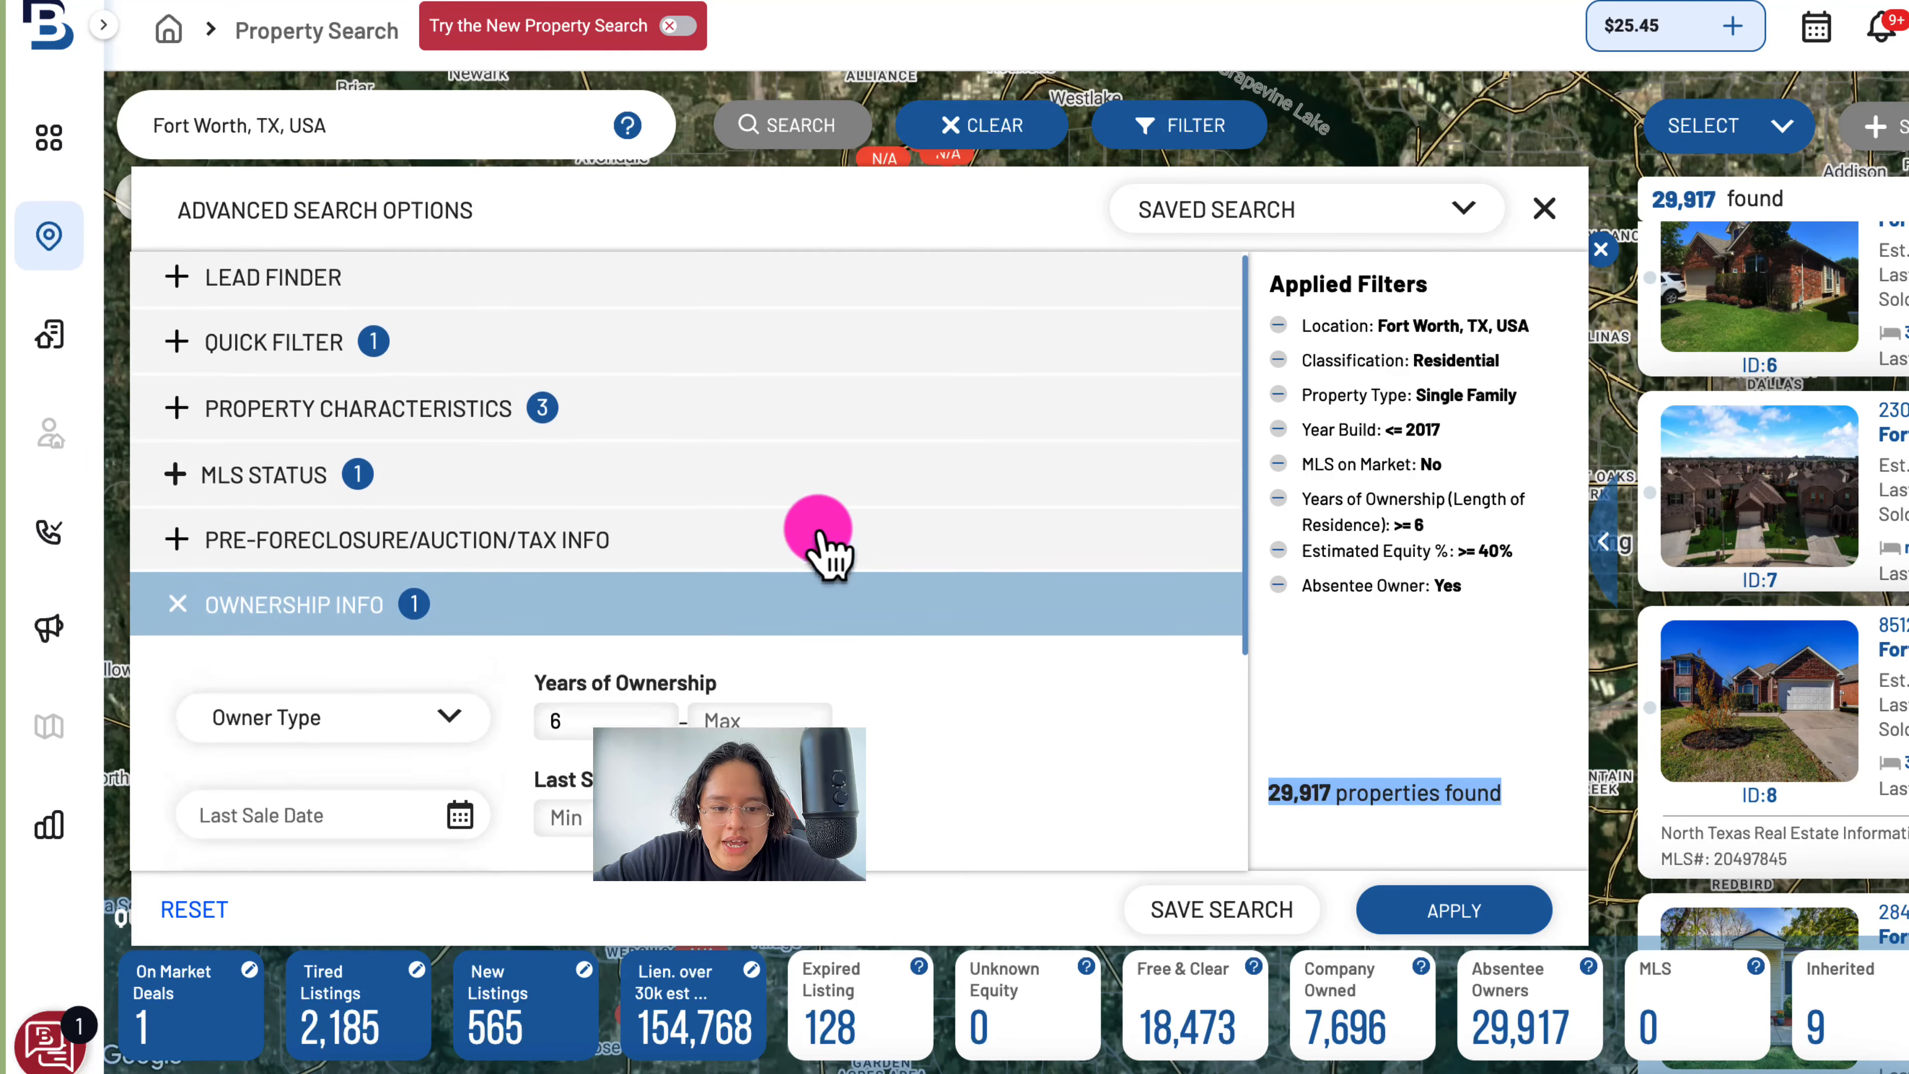
- Replace the Absentee Owner filter with Property Vacant under Ownership & Vacancy Status in the Quick Filter section
click(511, 365)
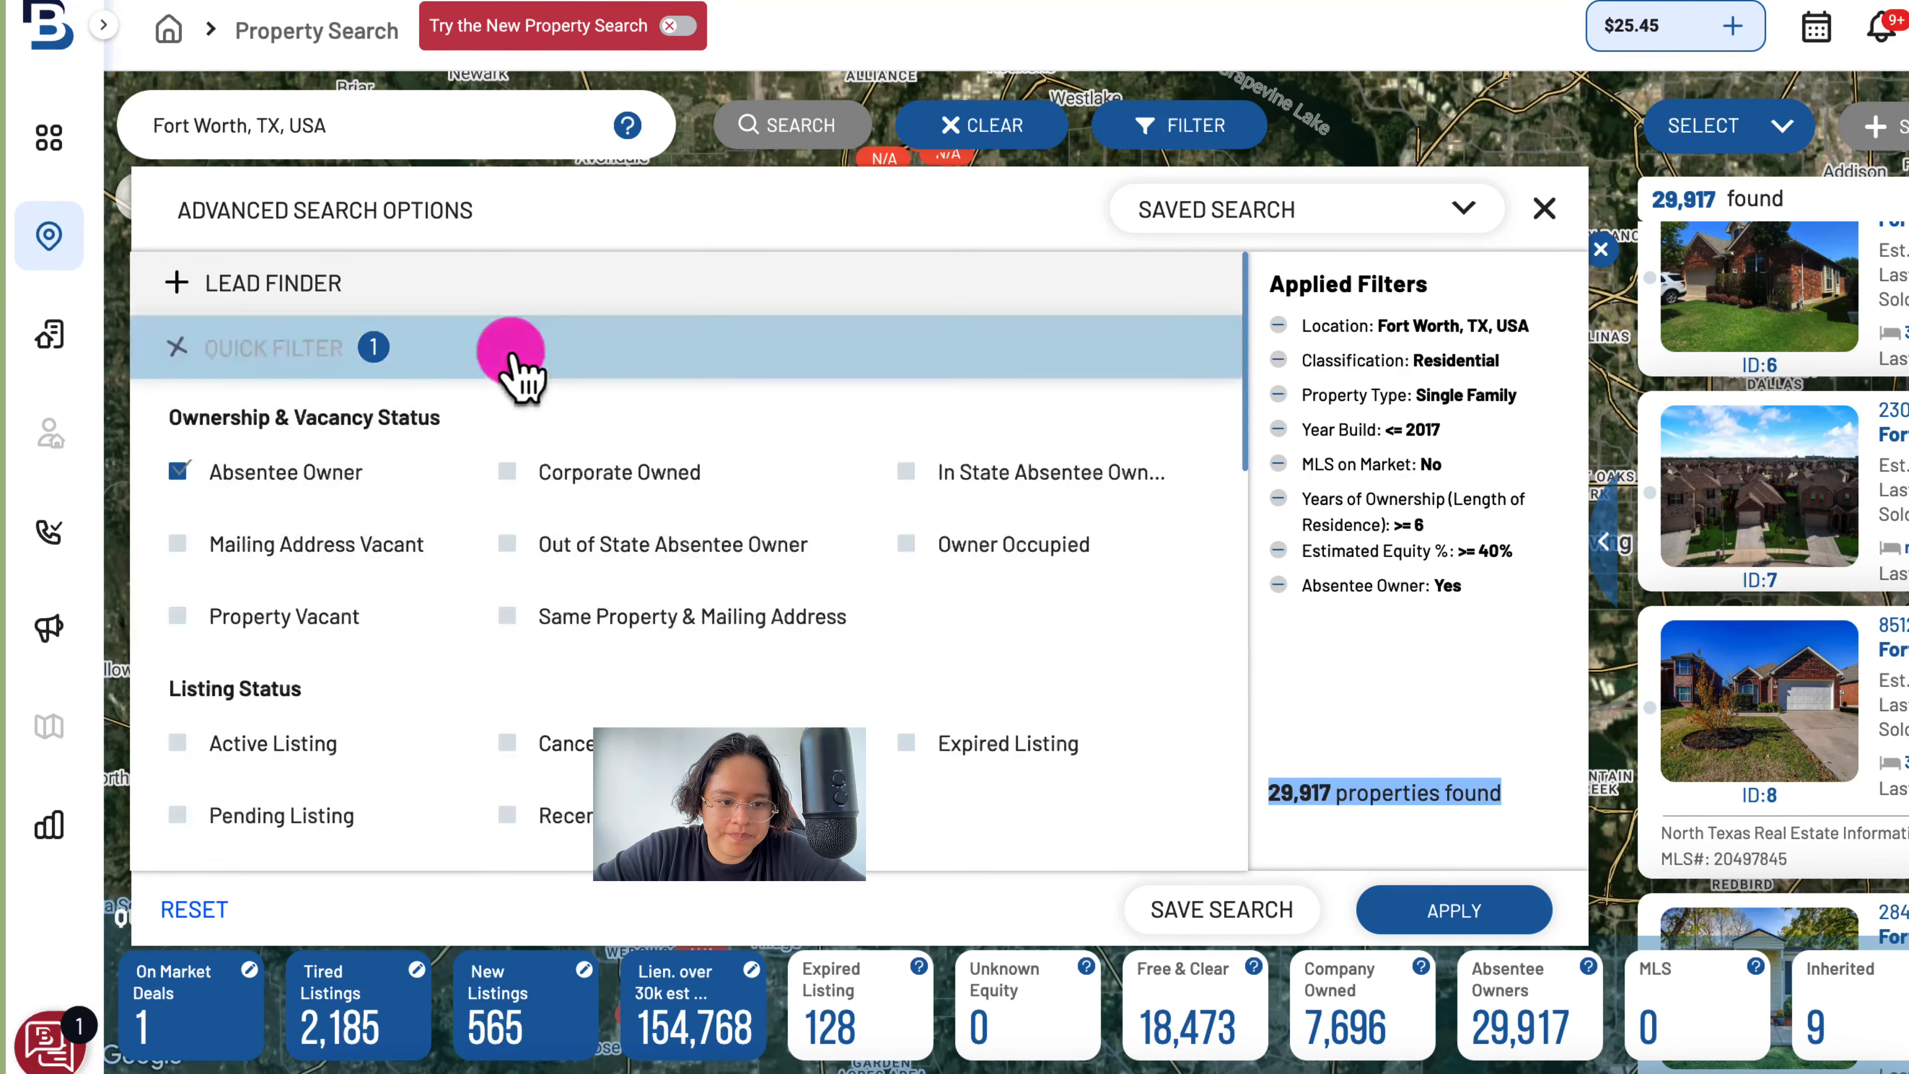
scroll(564, 406, down, 1)
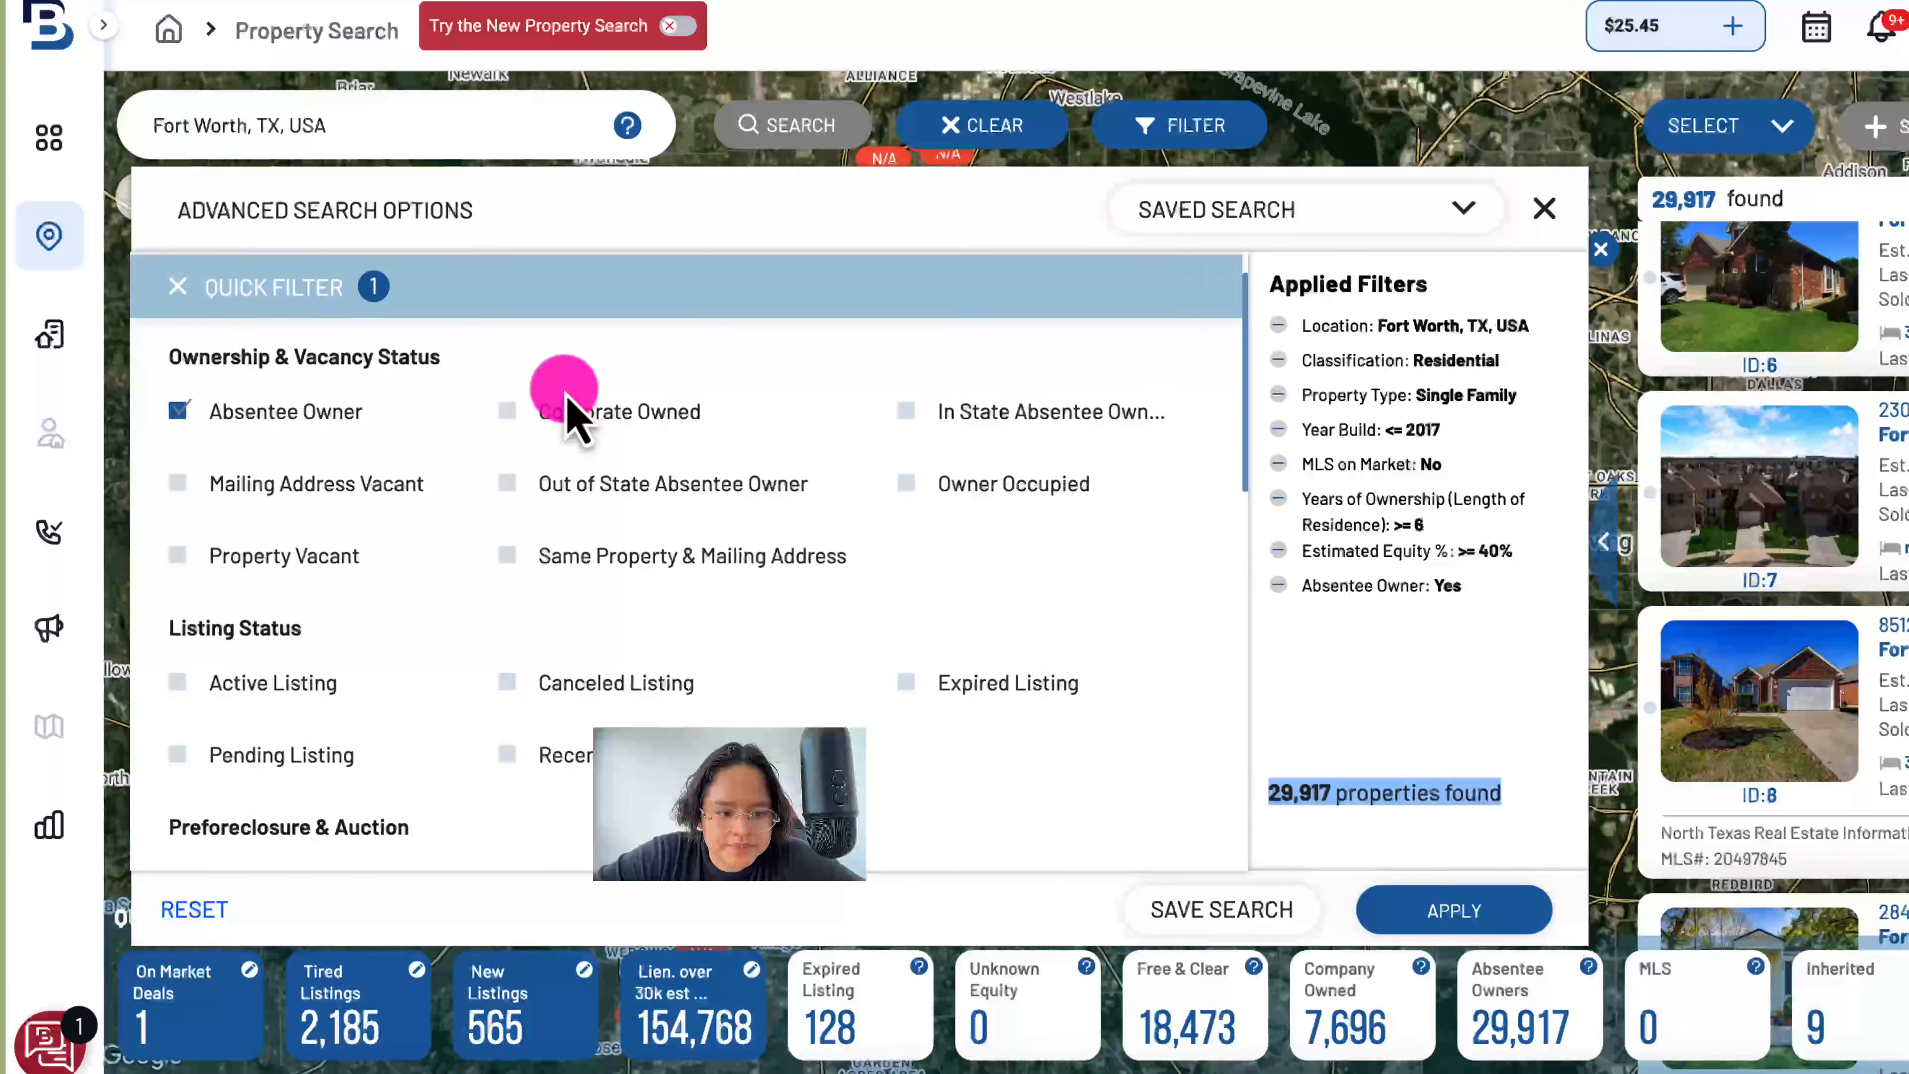
scroll(569, 409, down, 1)
scroll(571, 414, up, 1)
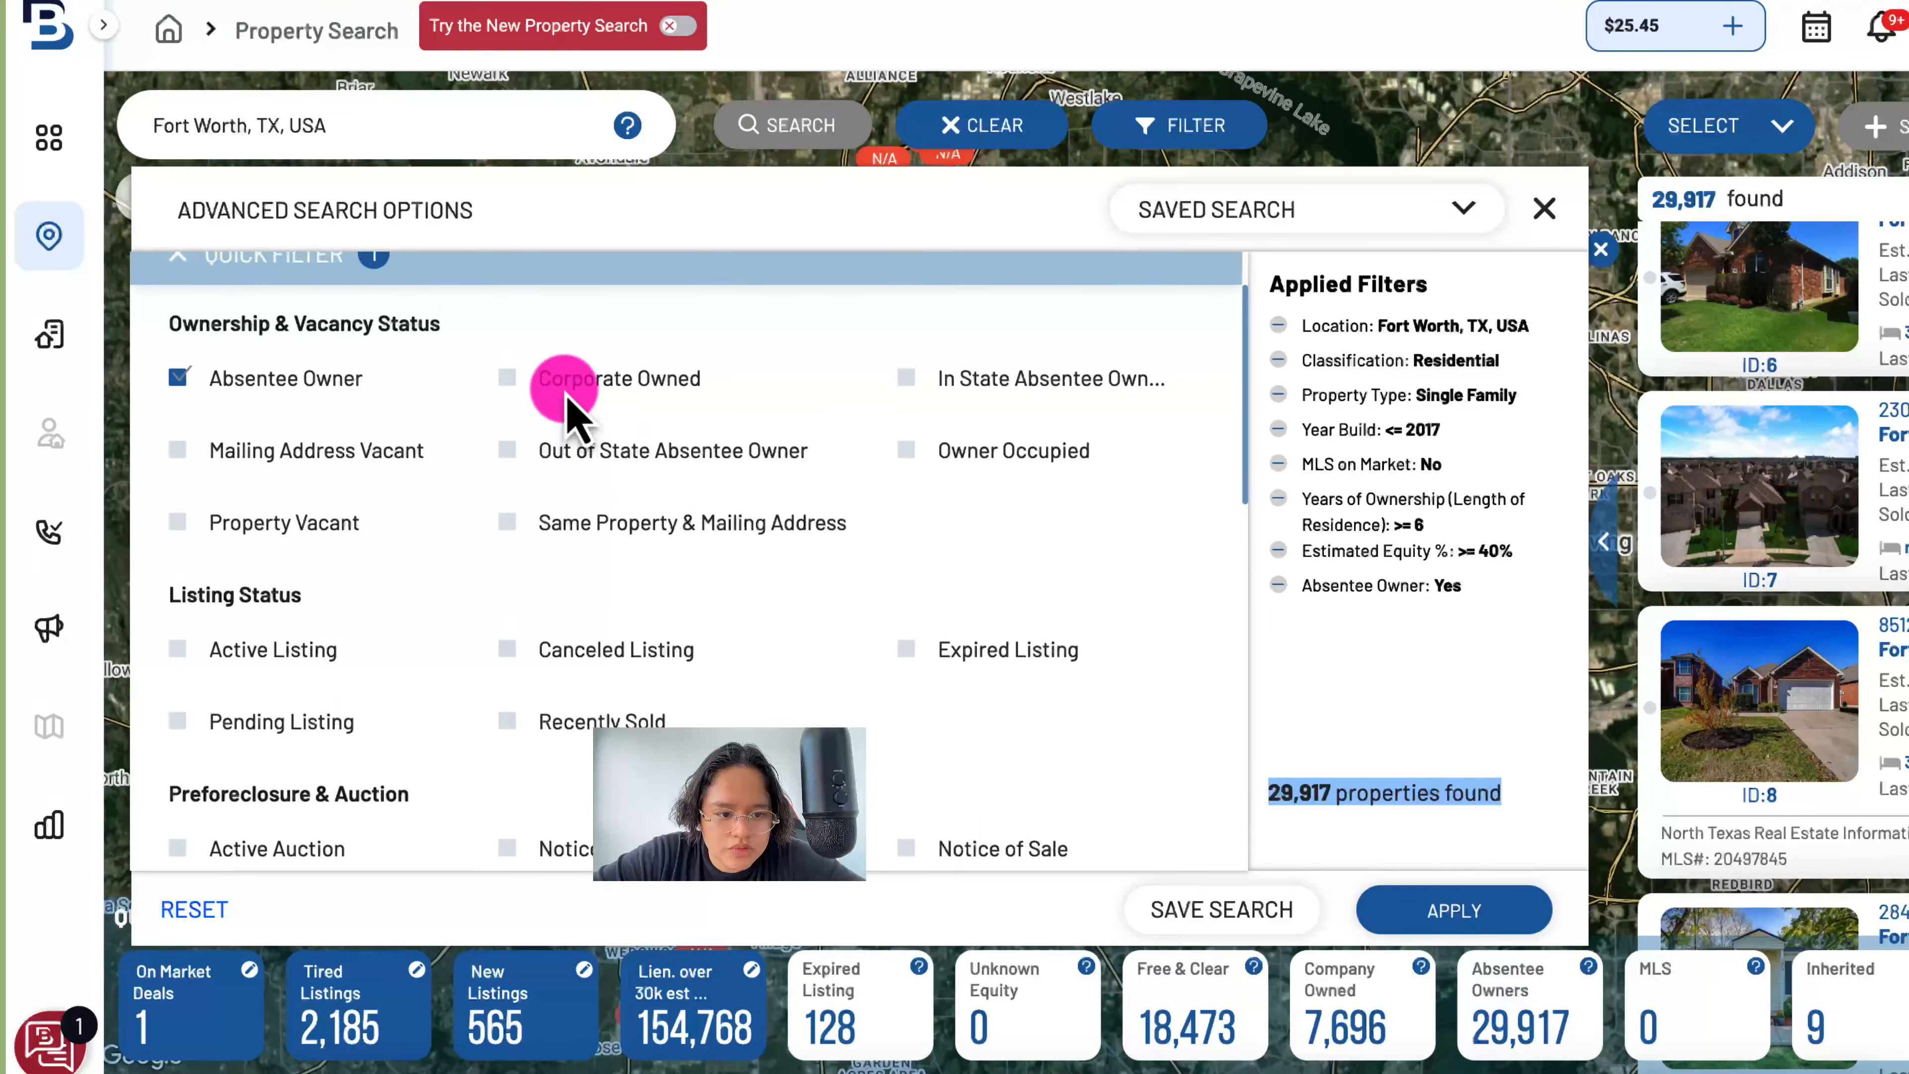
click(181, 378)
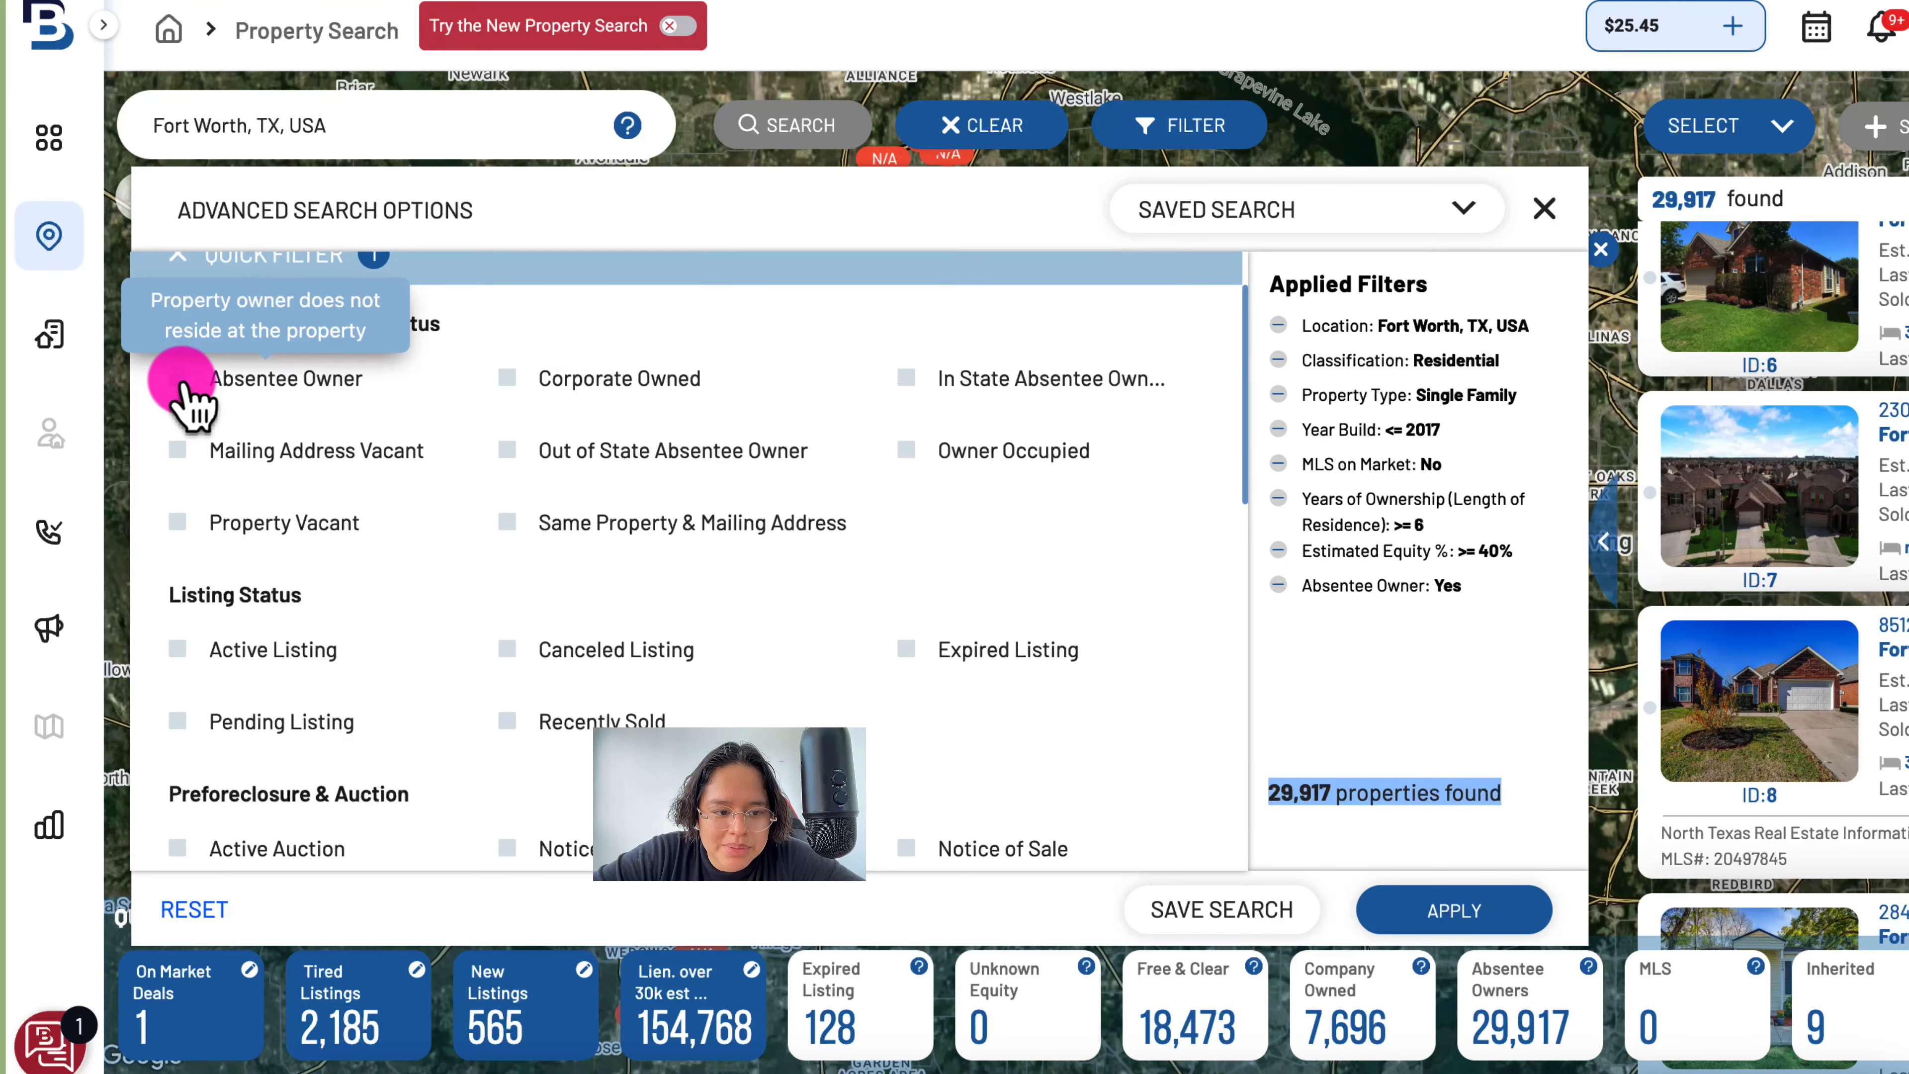
click(182, 522)
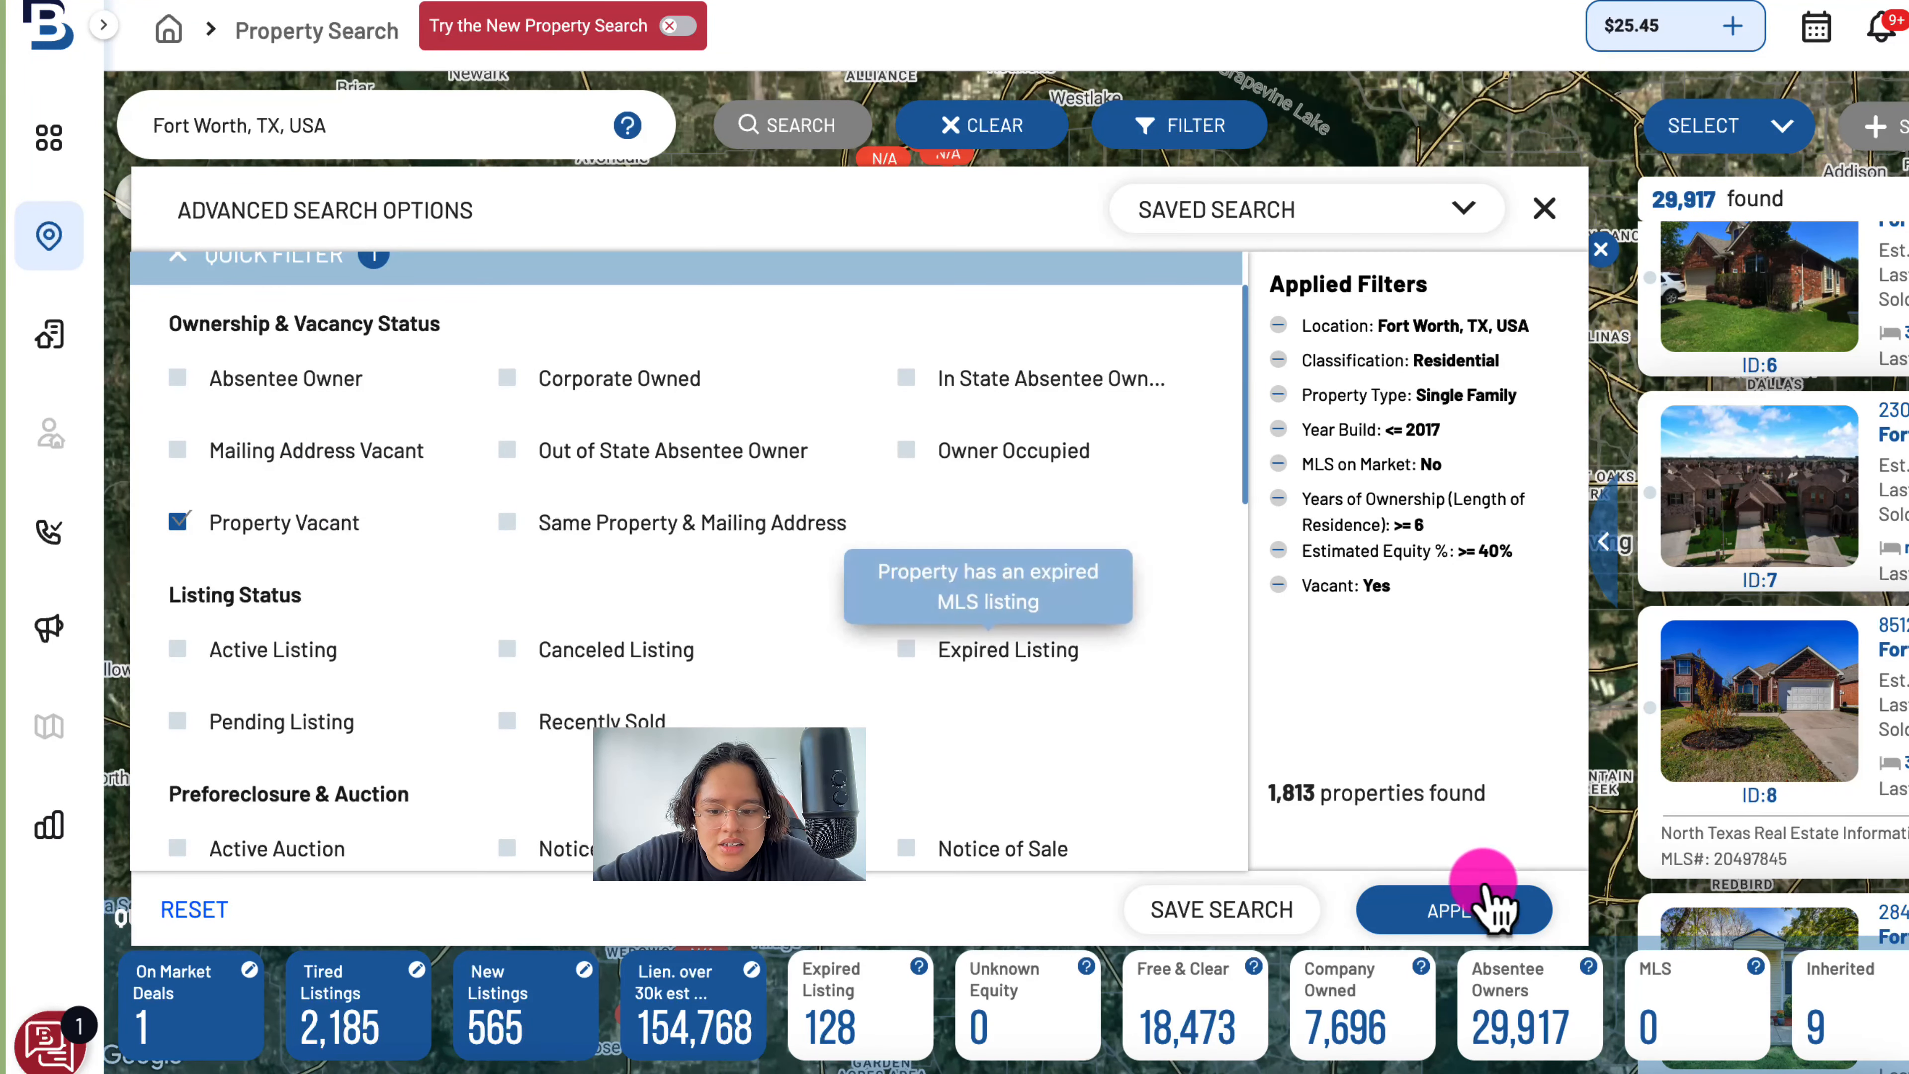
- Review the Vacant filter and the matching property count, and apply the filters to the search
drag(1264, 795, 1512, 811)
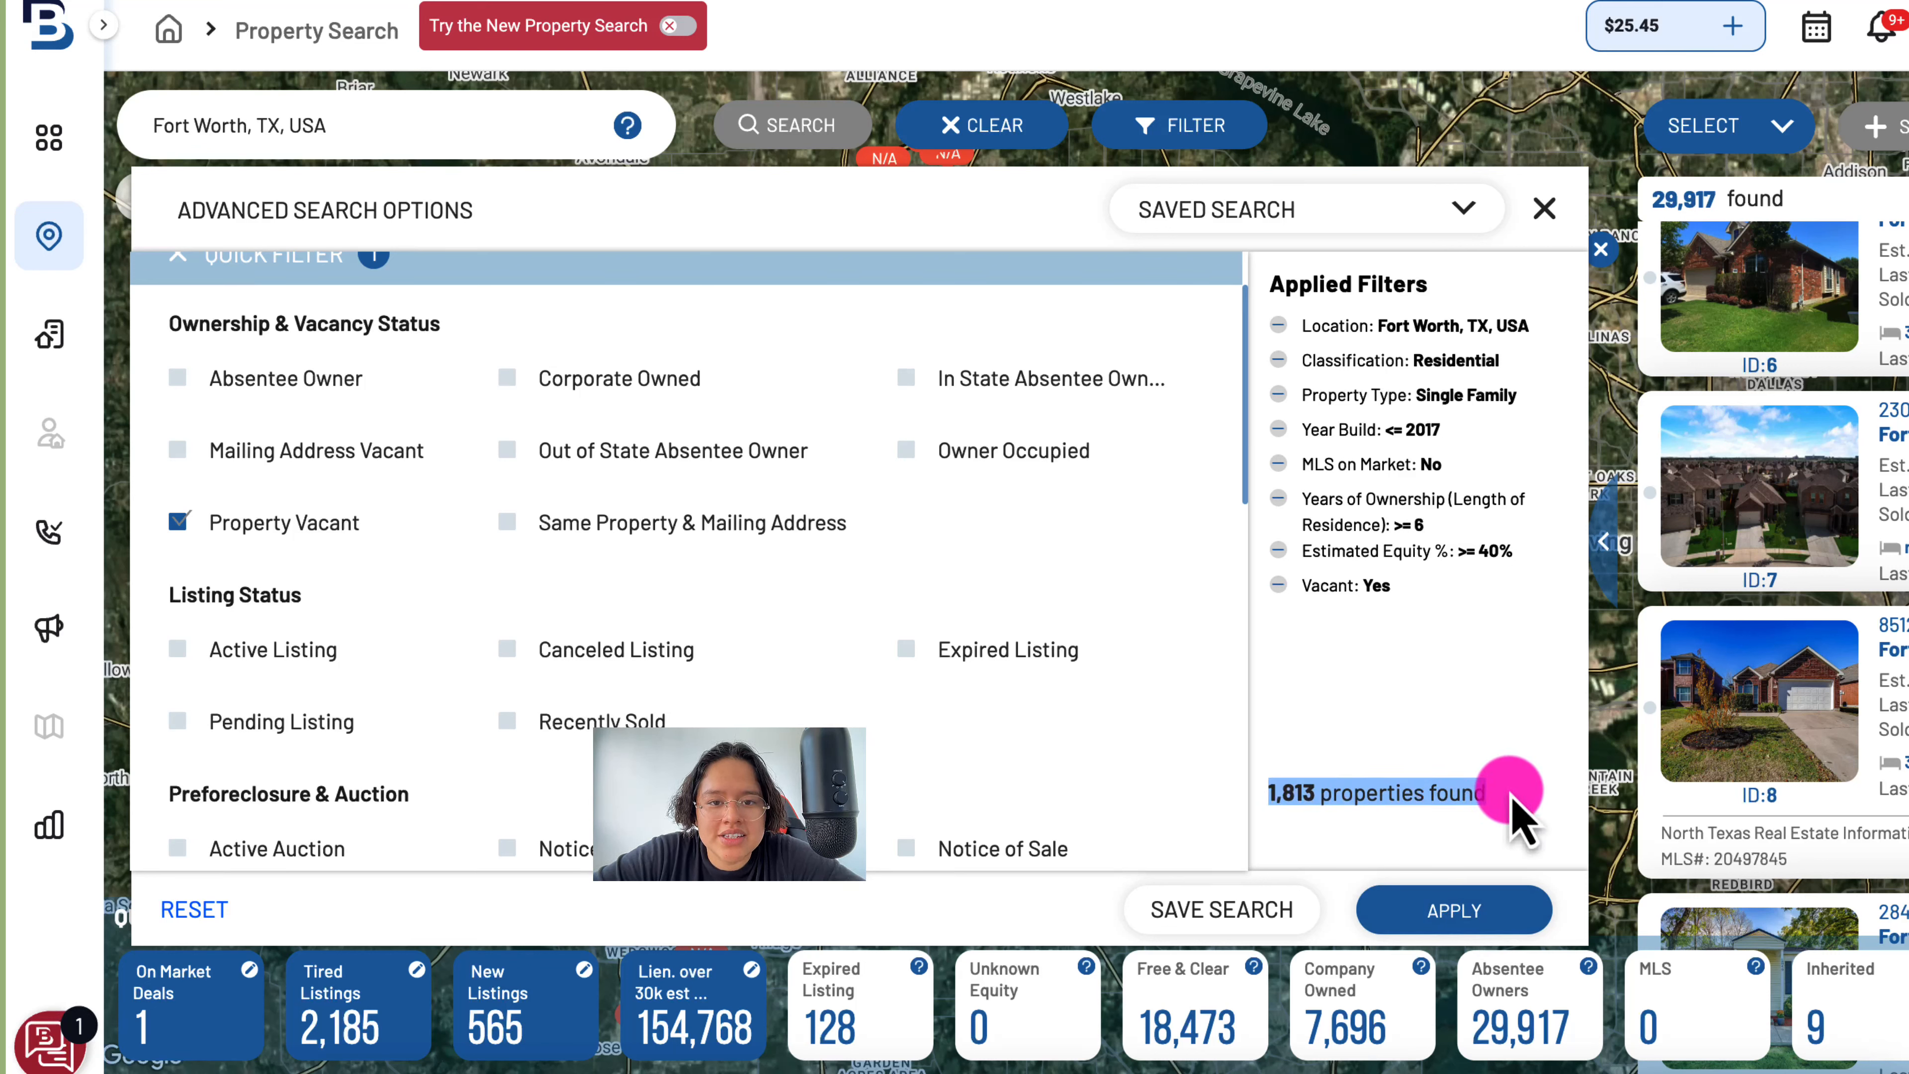
click(1470, 797)
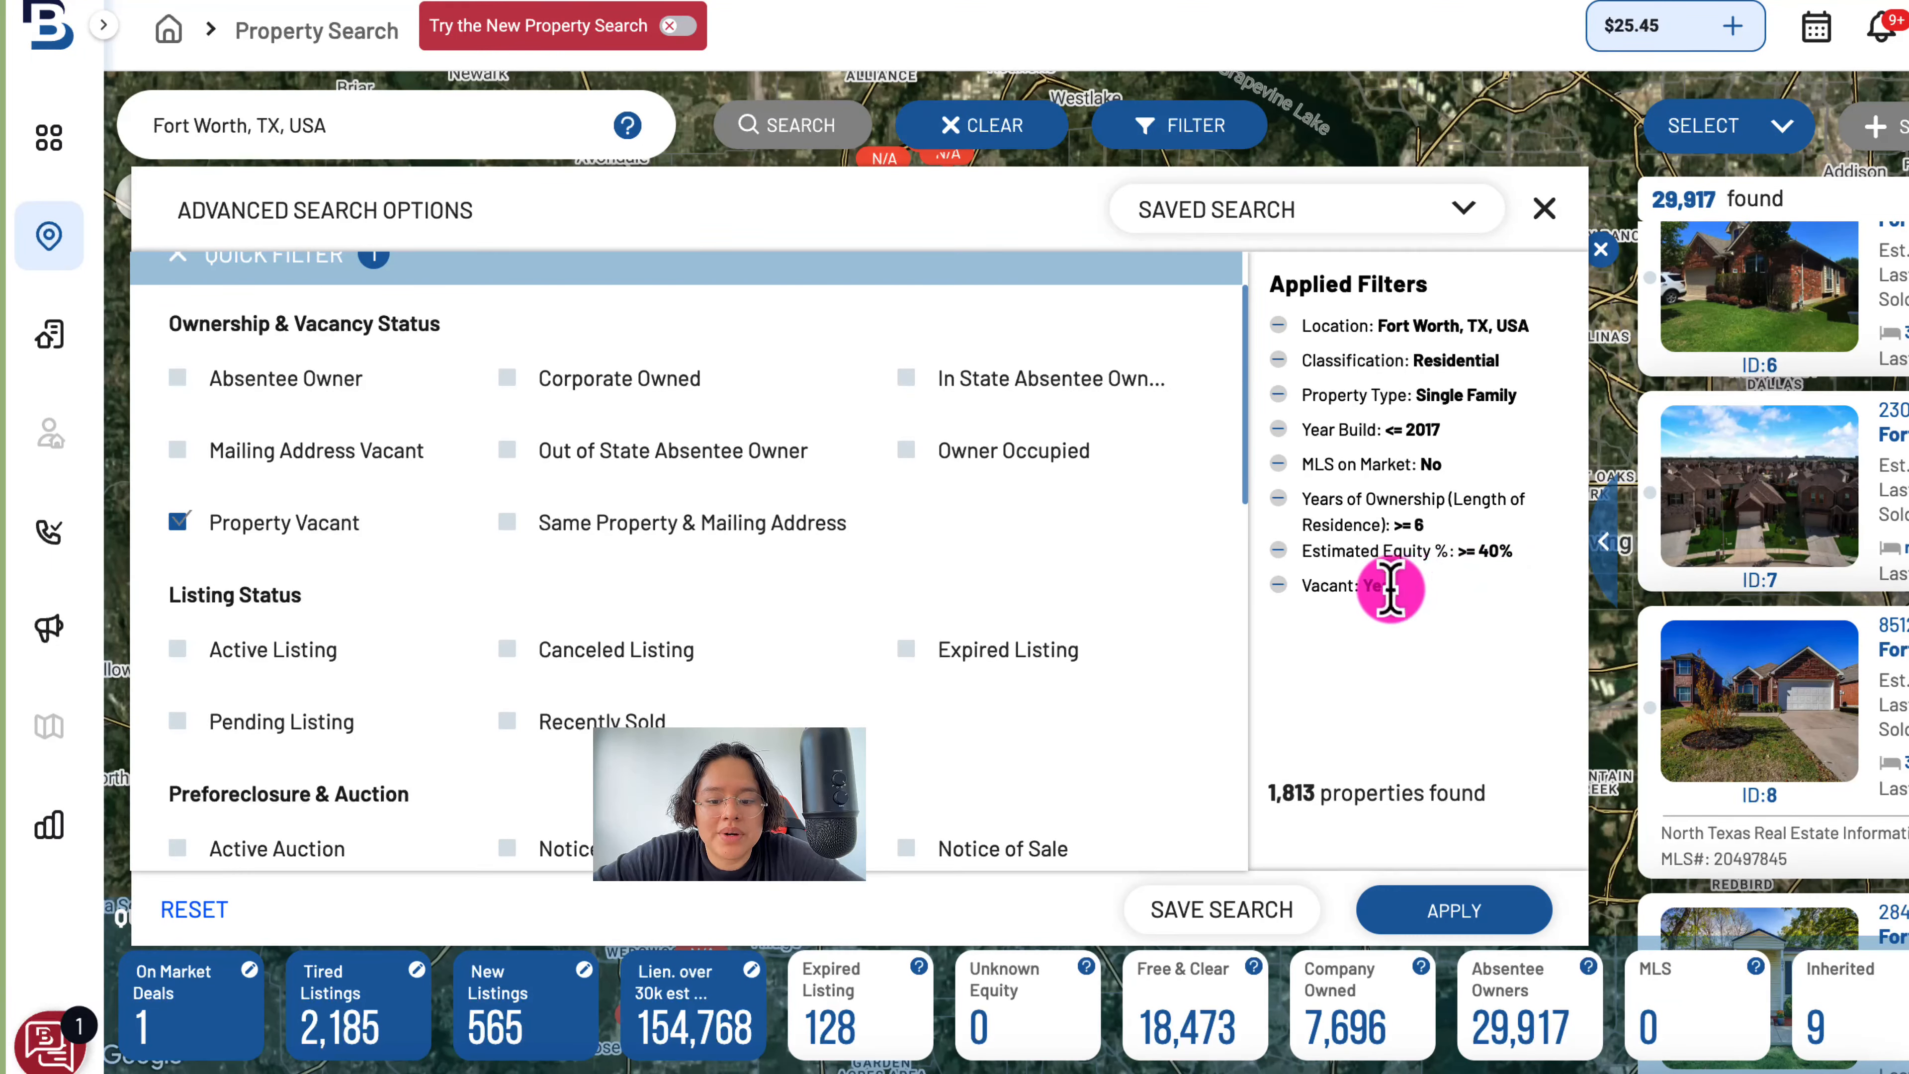
drag(1384, 588, 1279, 598)
drag(1266, 792, 1500, 801)
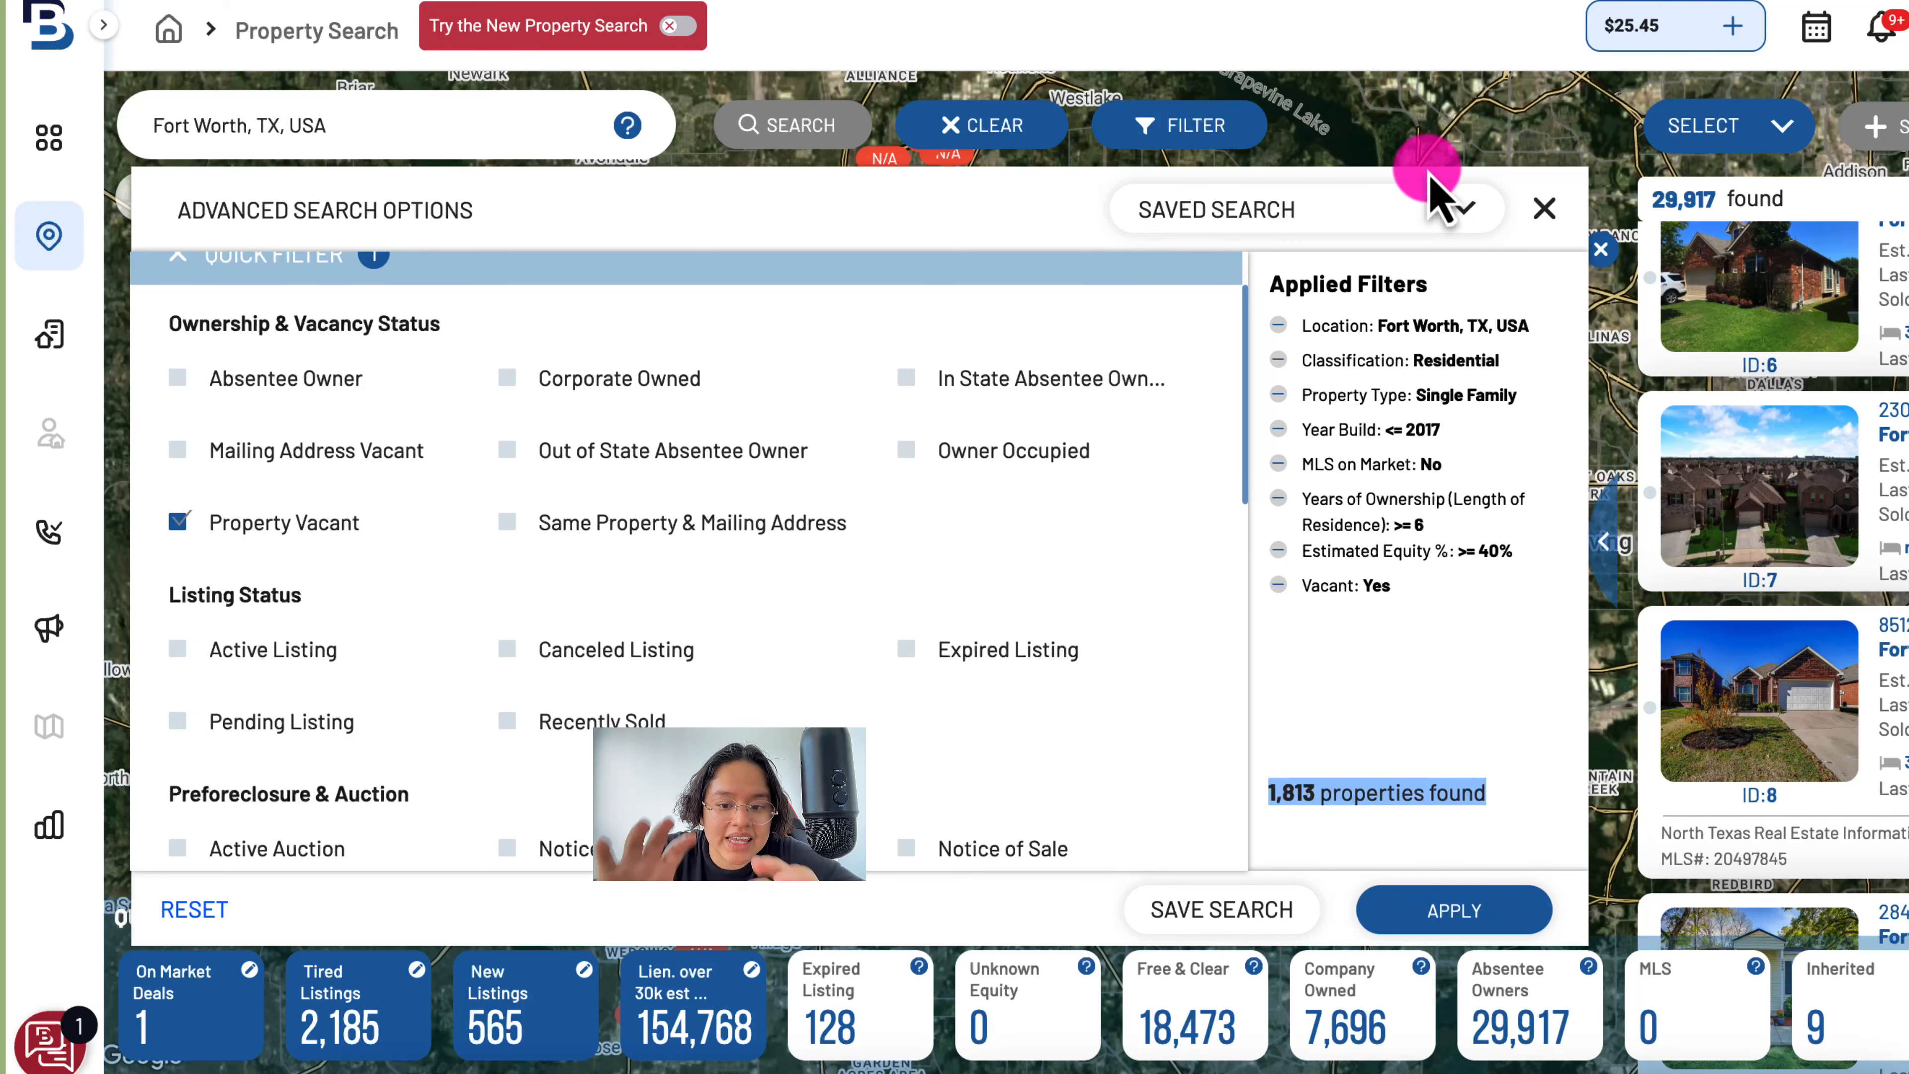
click(1518, 916)
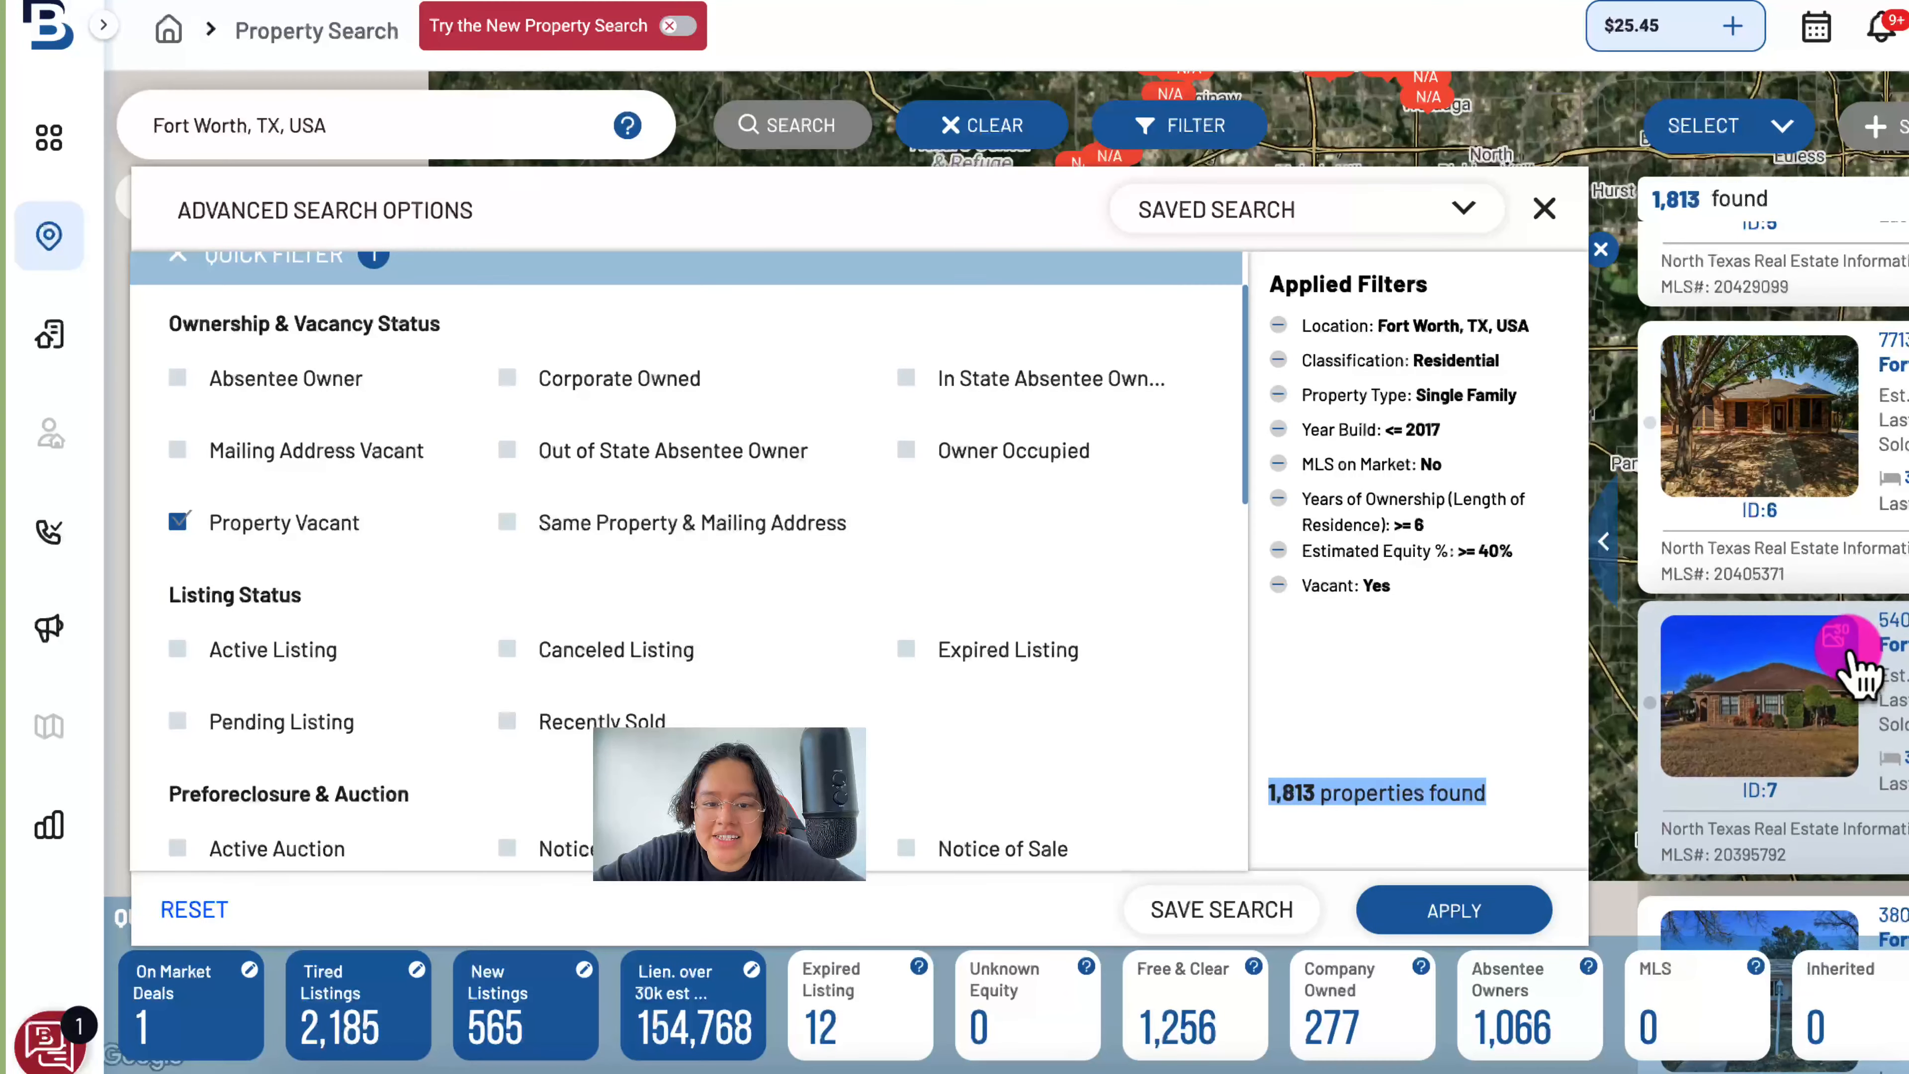
- Select all properties in the filtered search results
click(1777, 129)
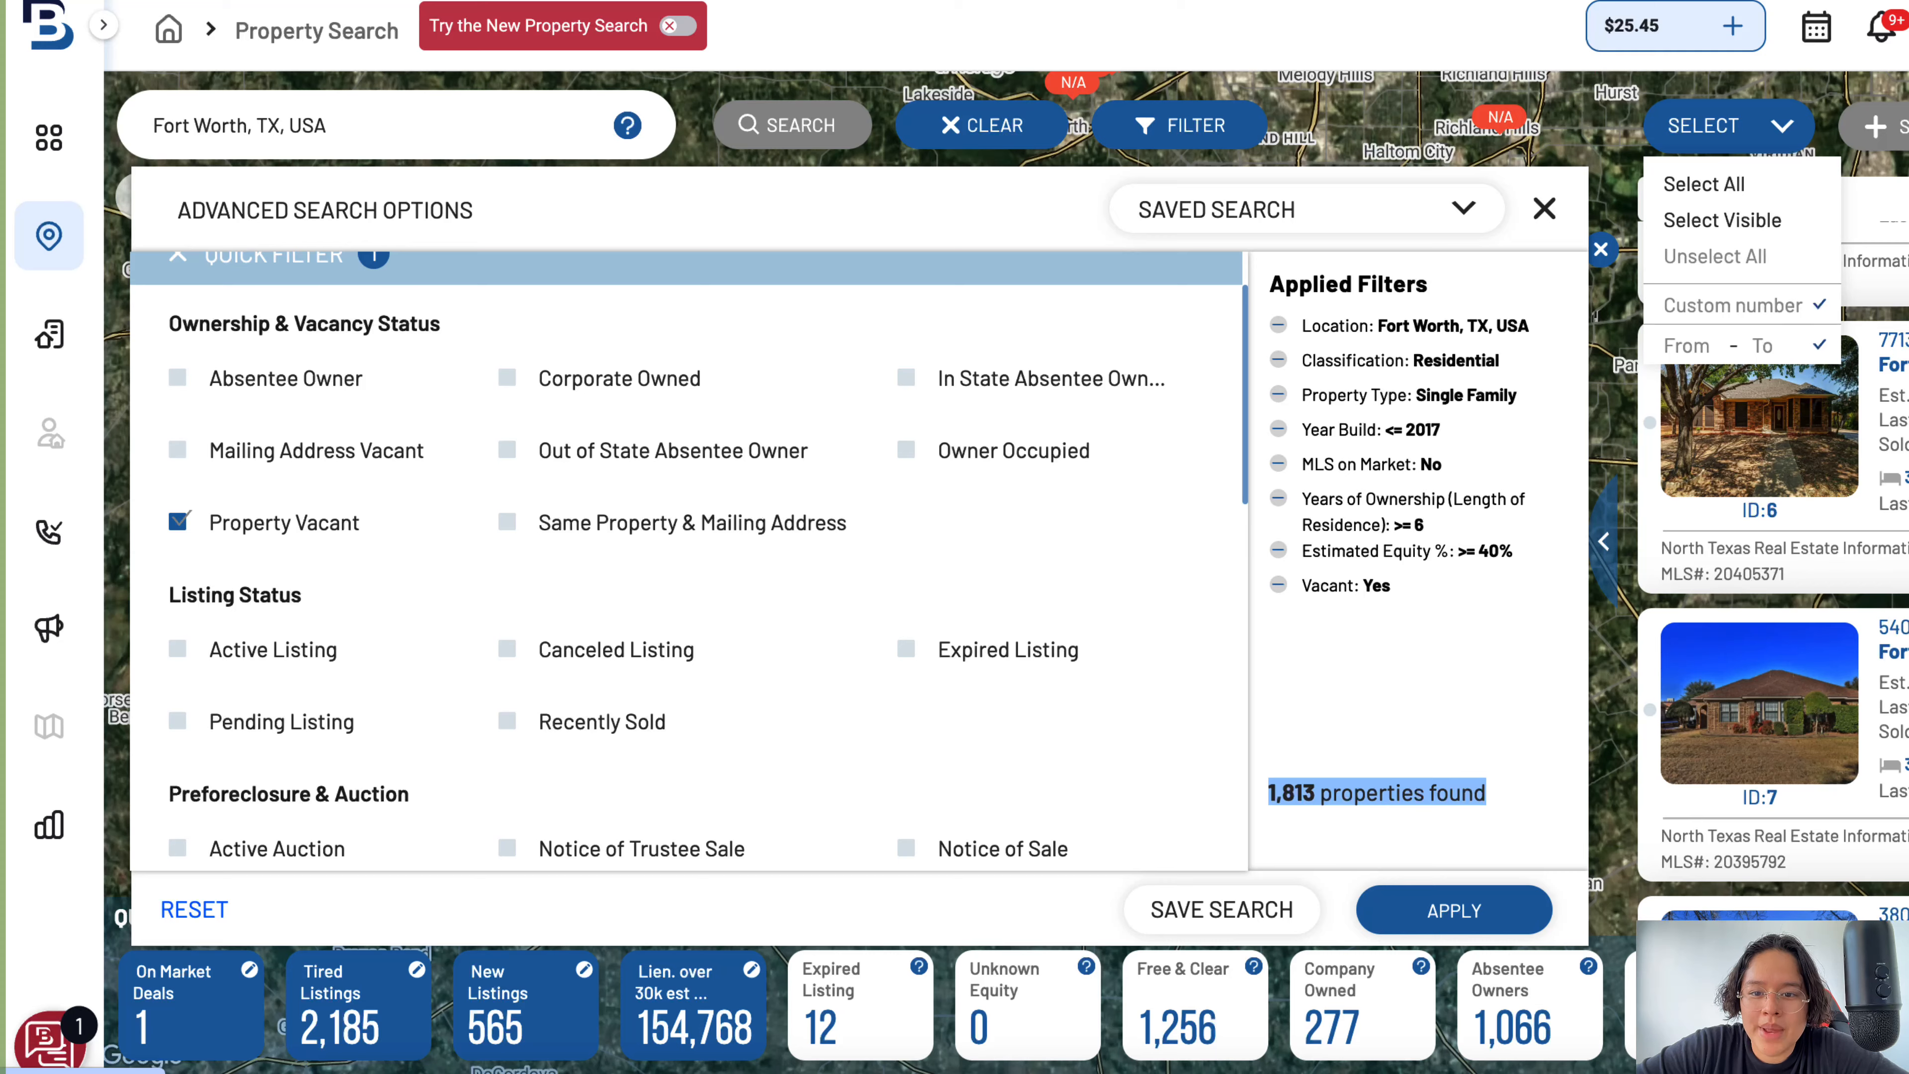
click(1880, 203)
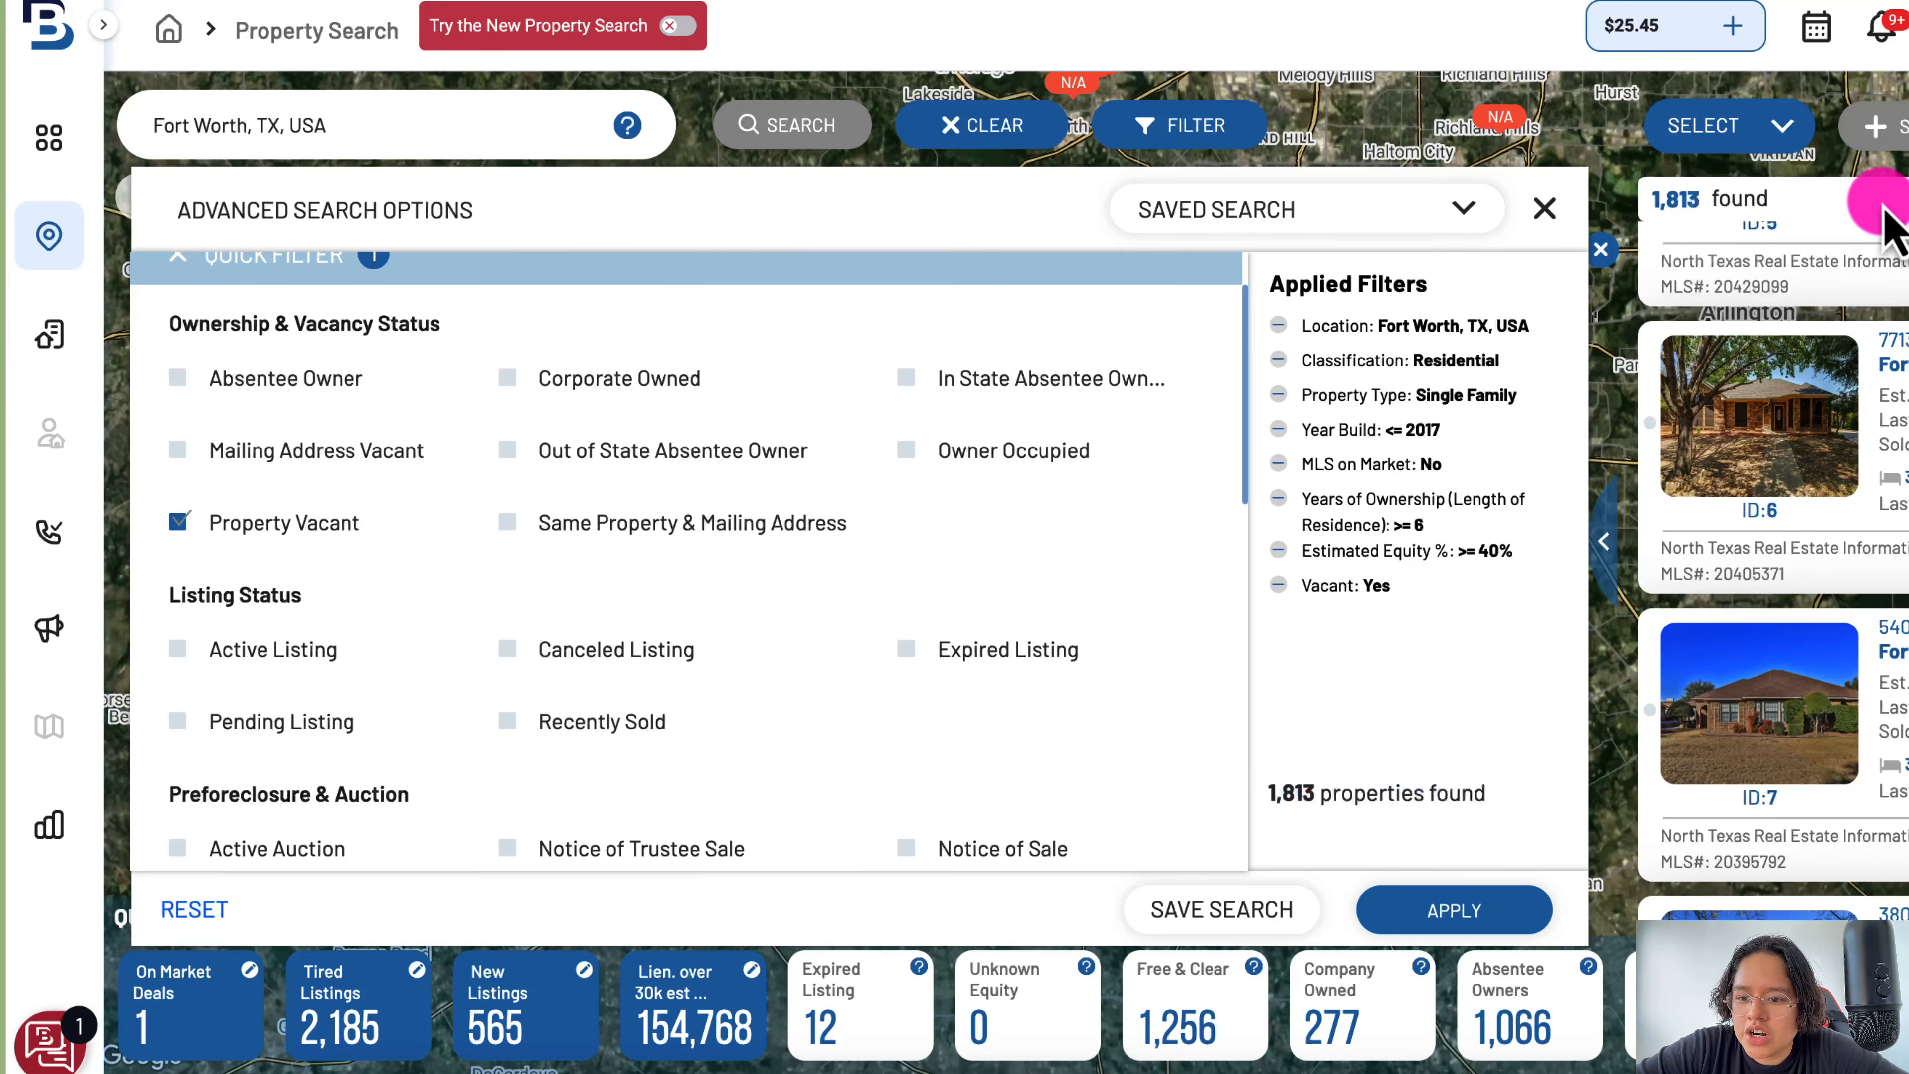
scroll(1785, 408, down, 1)
scroll(1786, 407, up, 18)
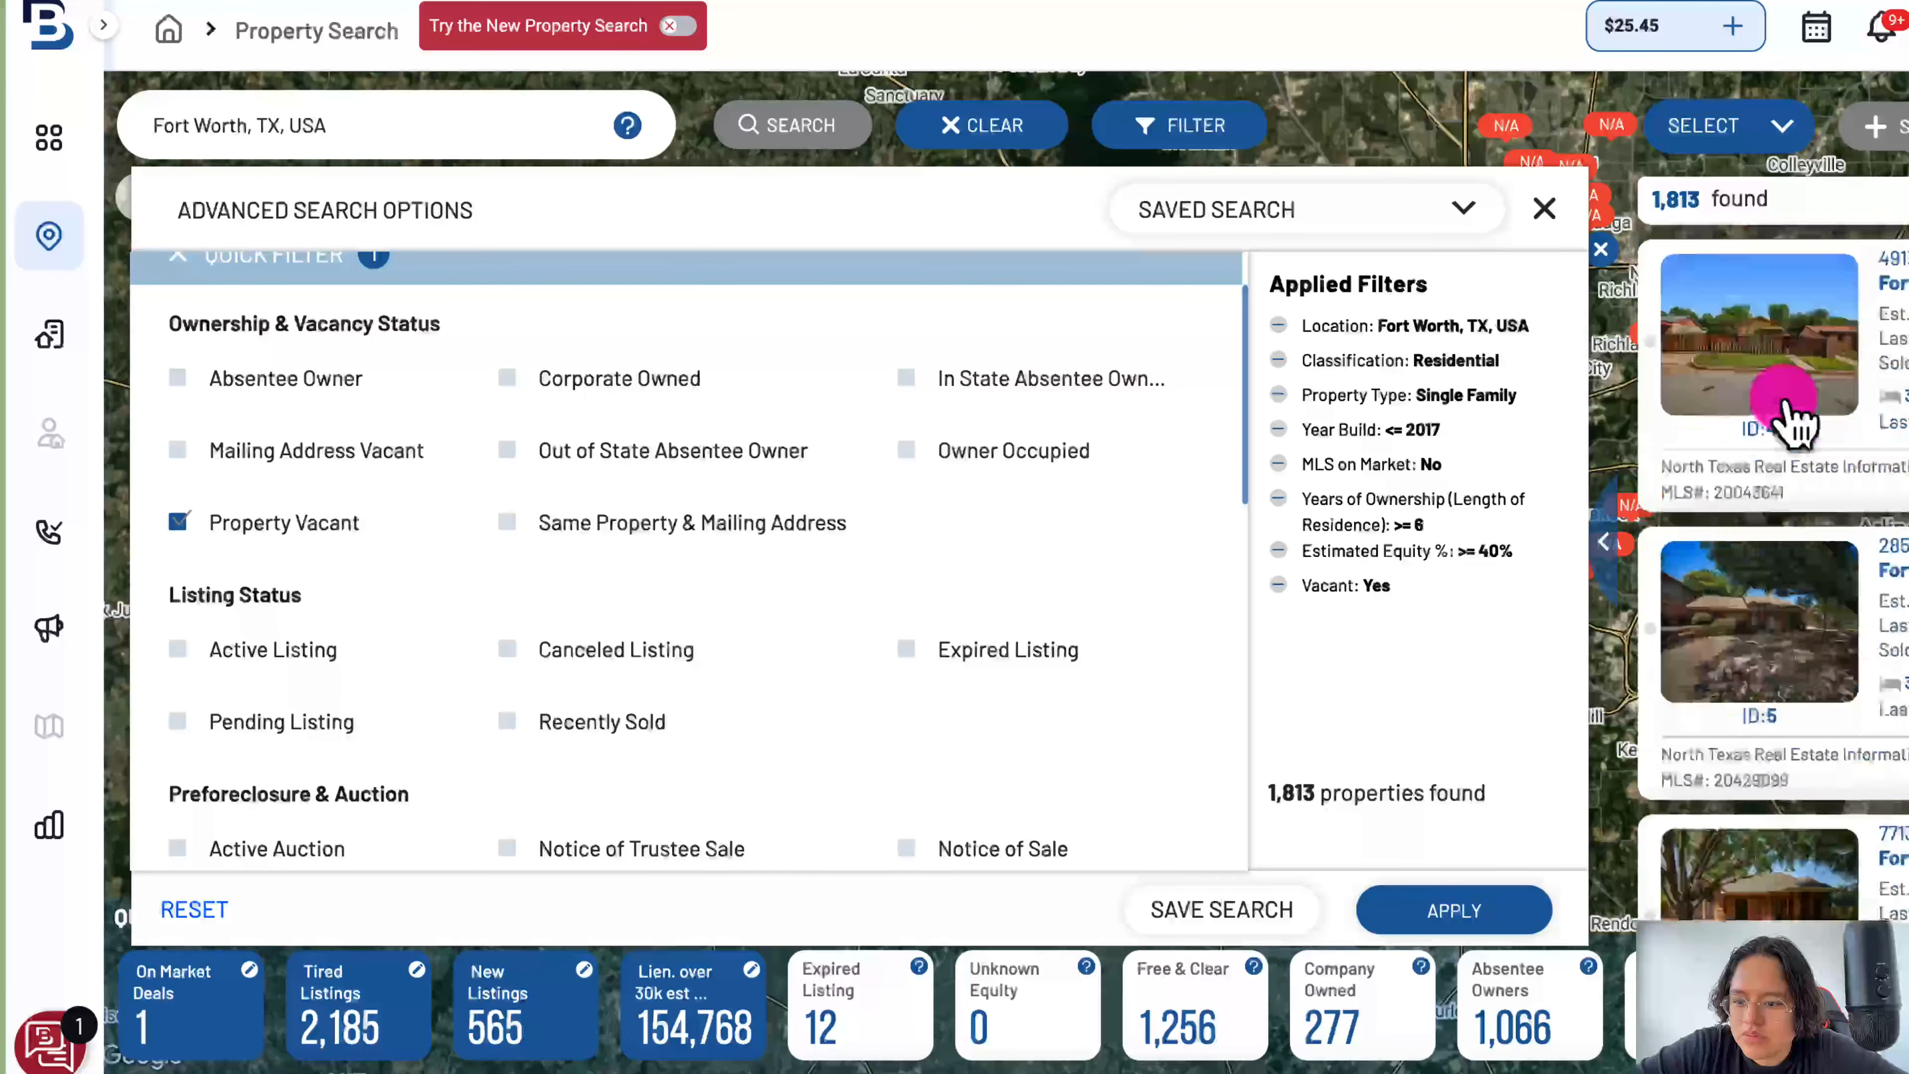
click(1781, 126)
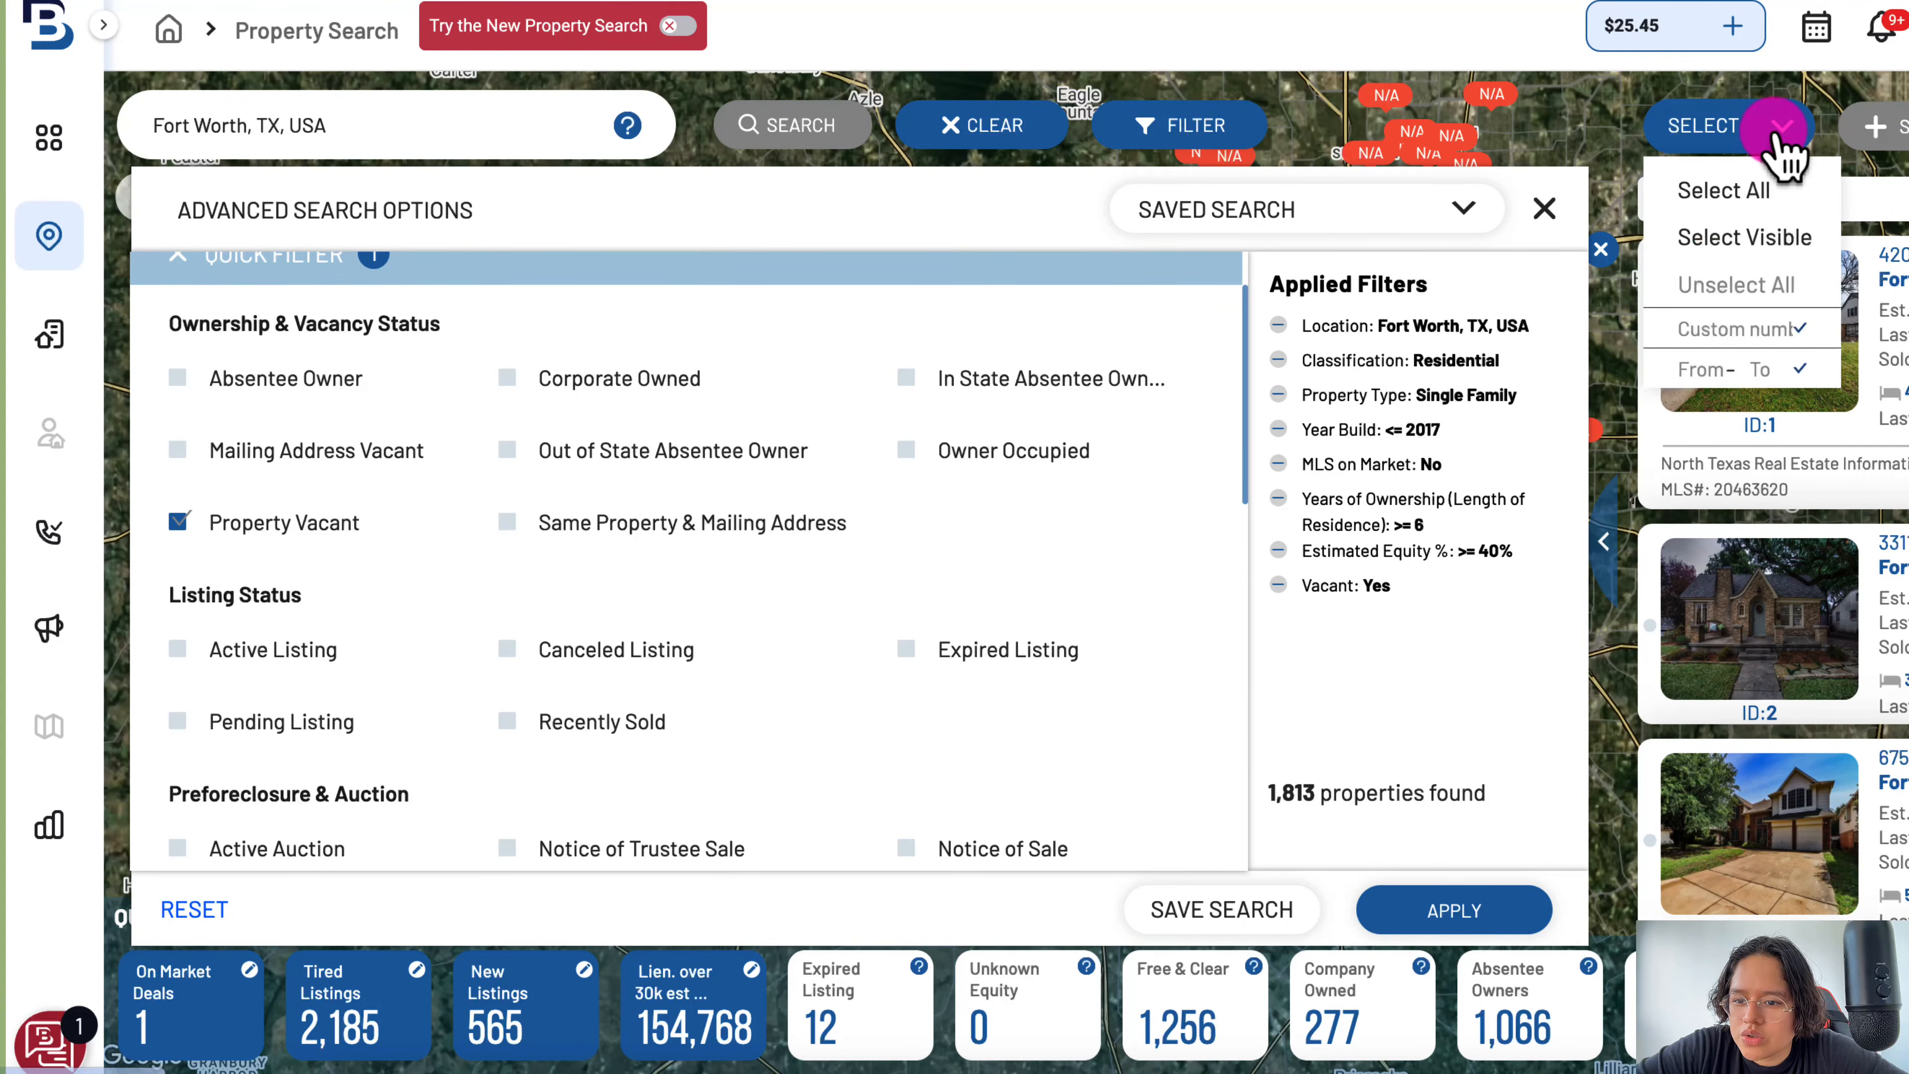
click(1772, 180)
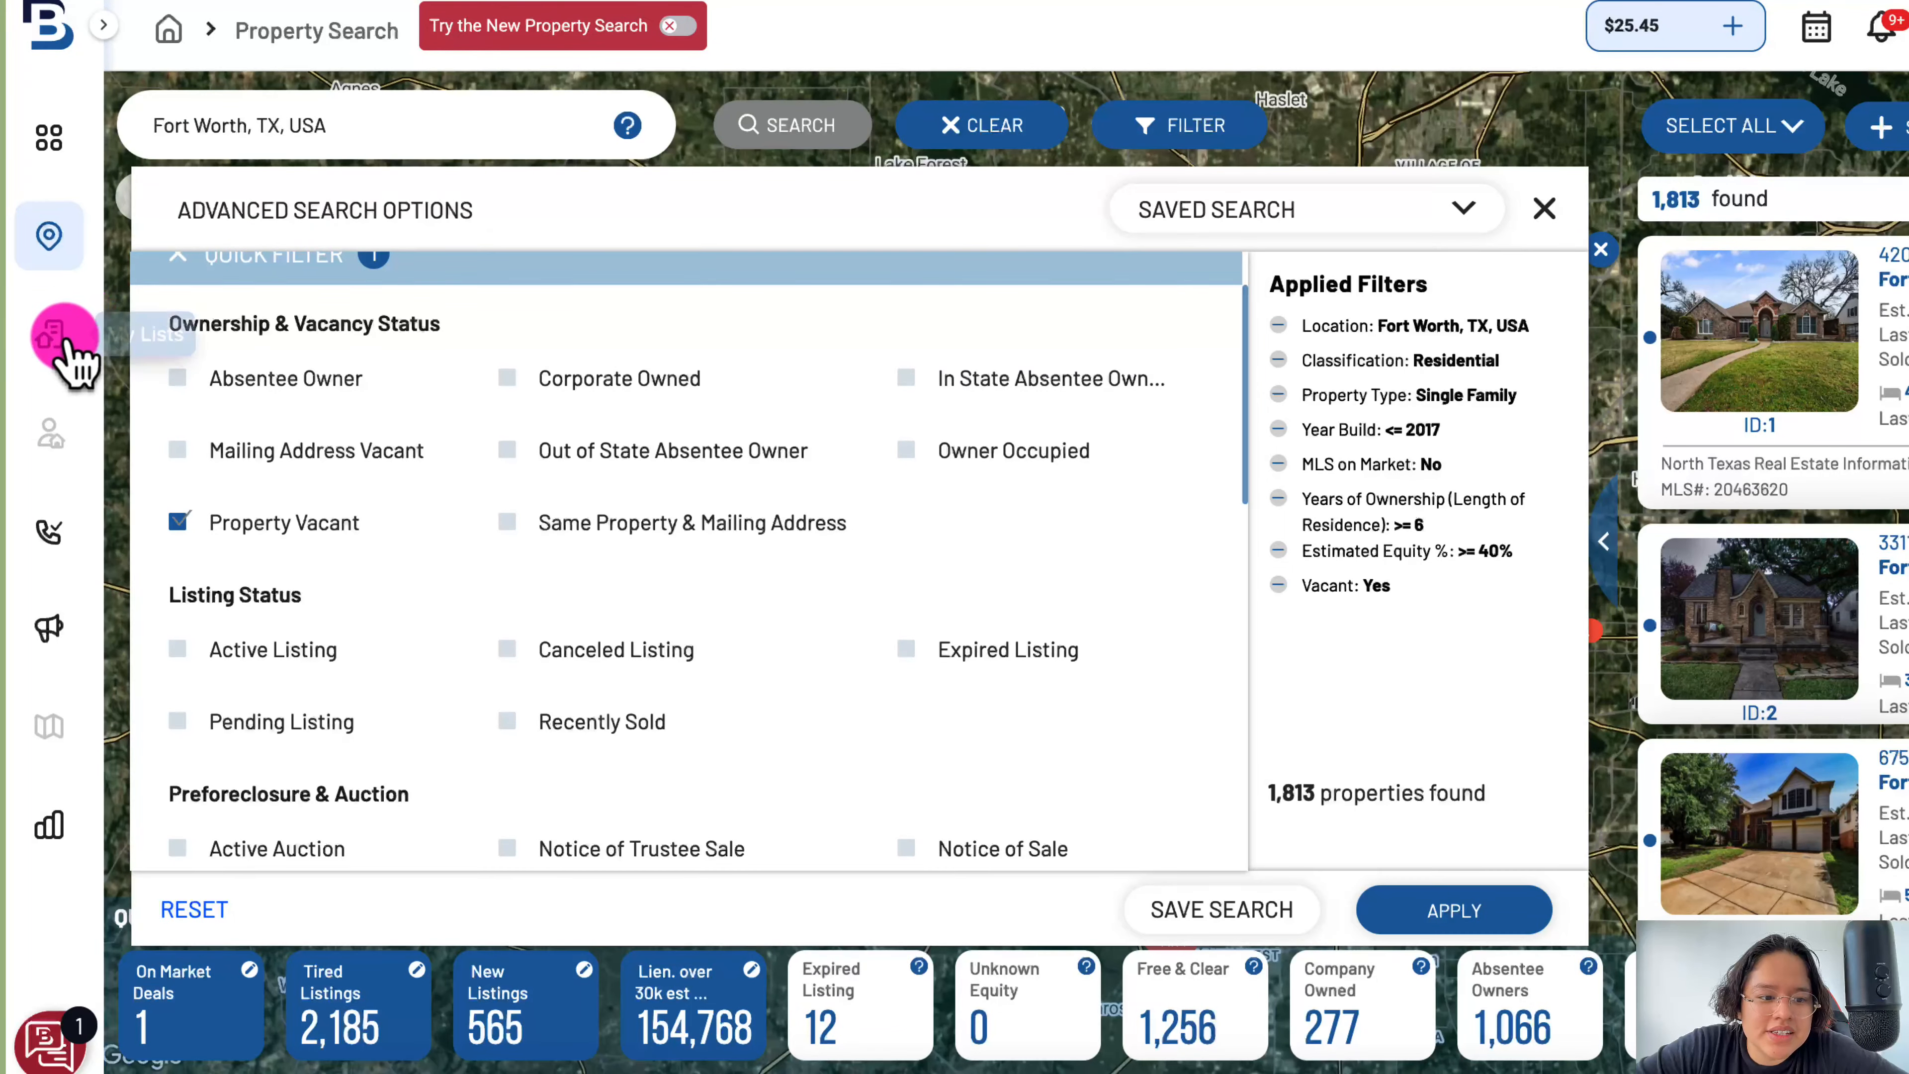
- Filter My Lists to include the list "Arkansas list west memphis" and open the bulk actions for all its properties
click(53, 347)
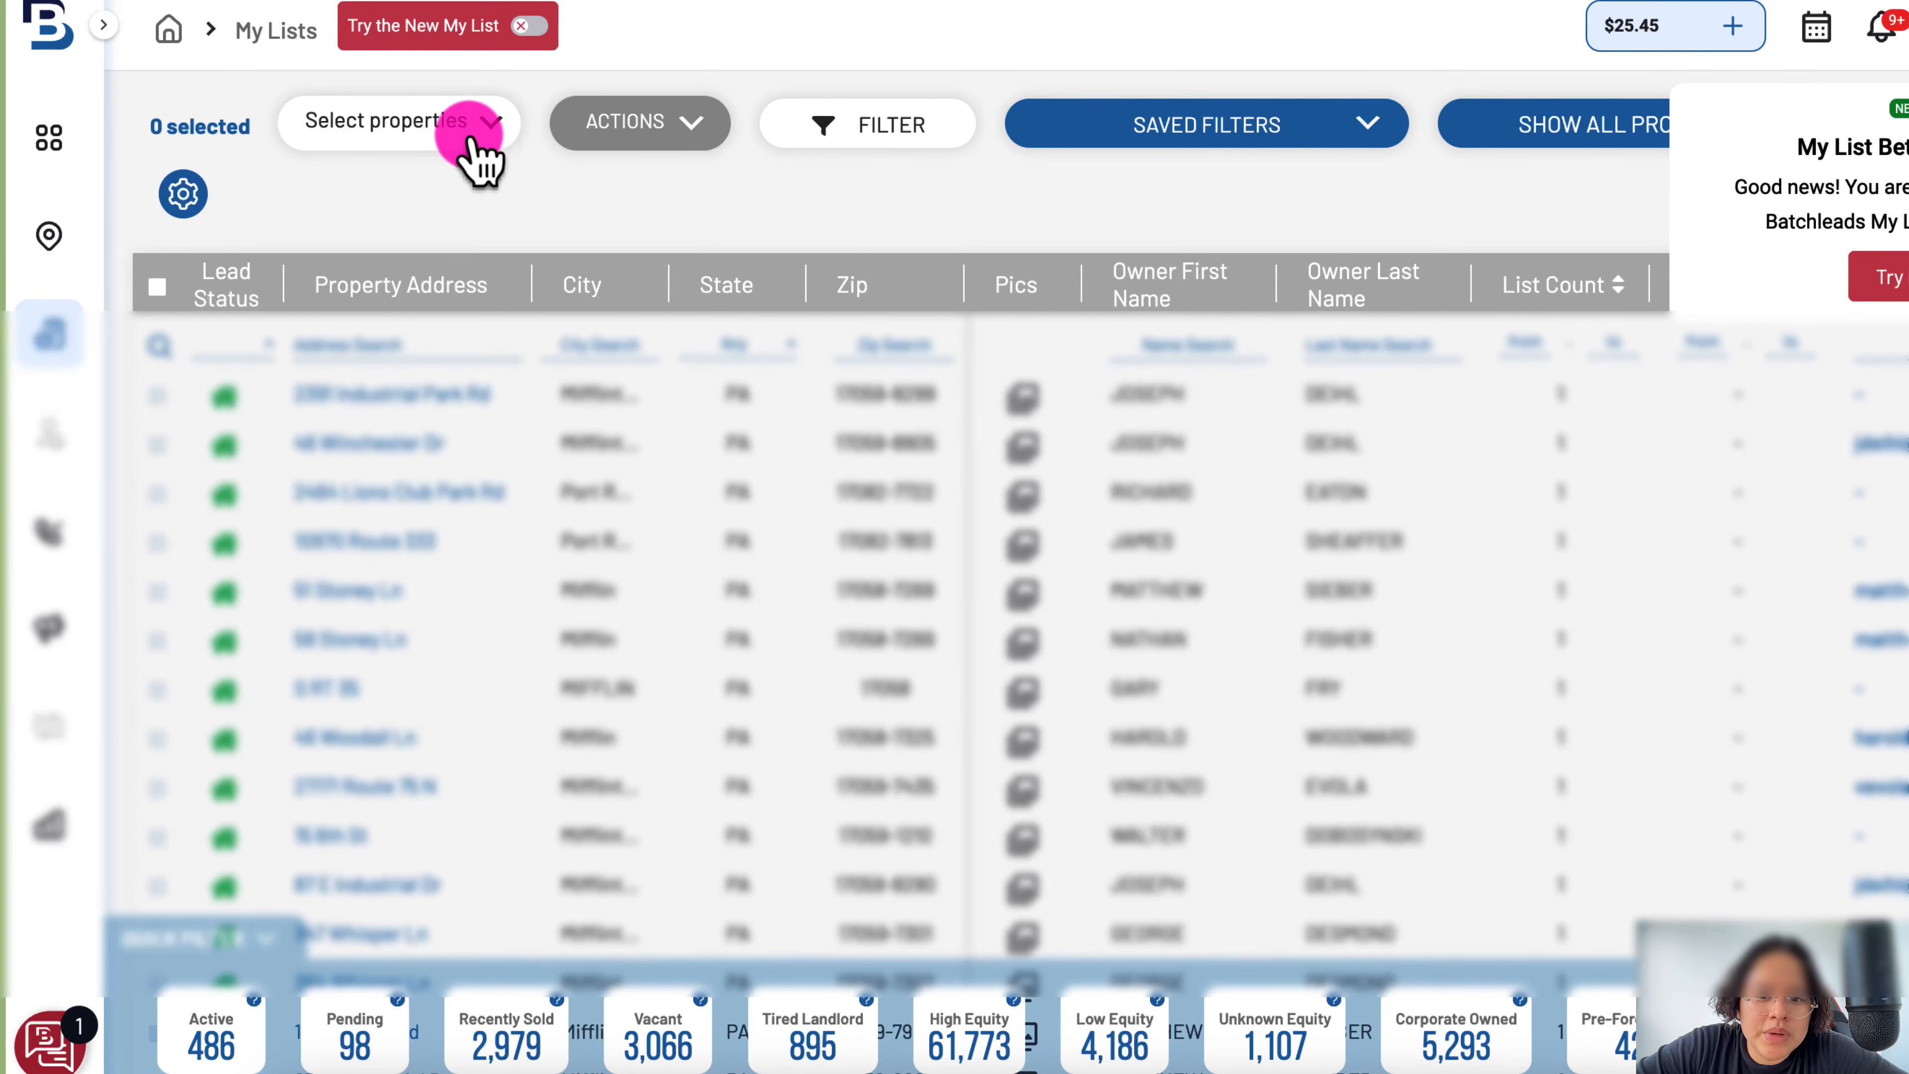
click(936, 135)
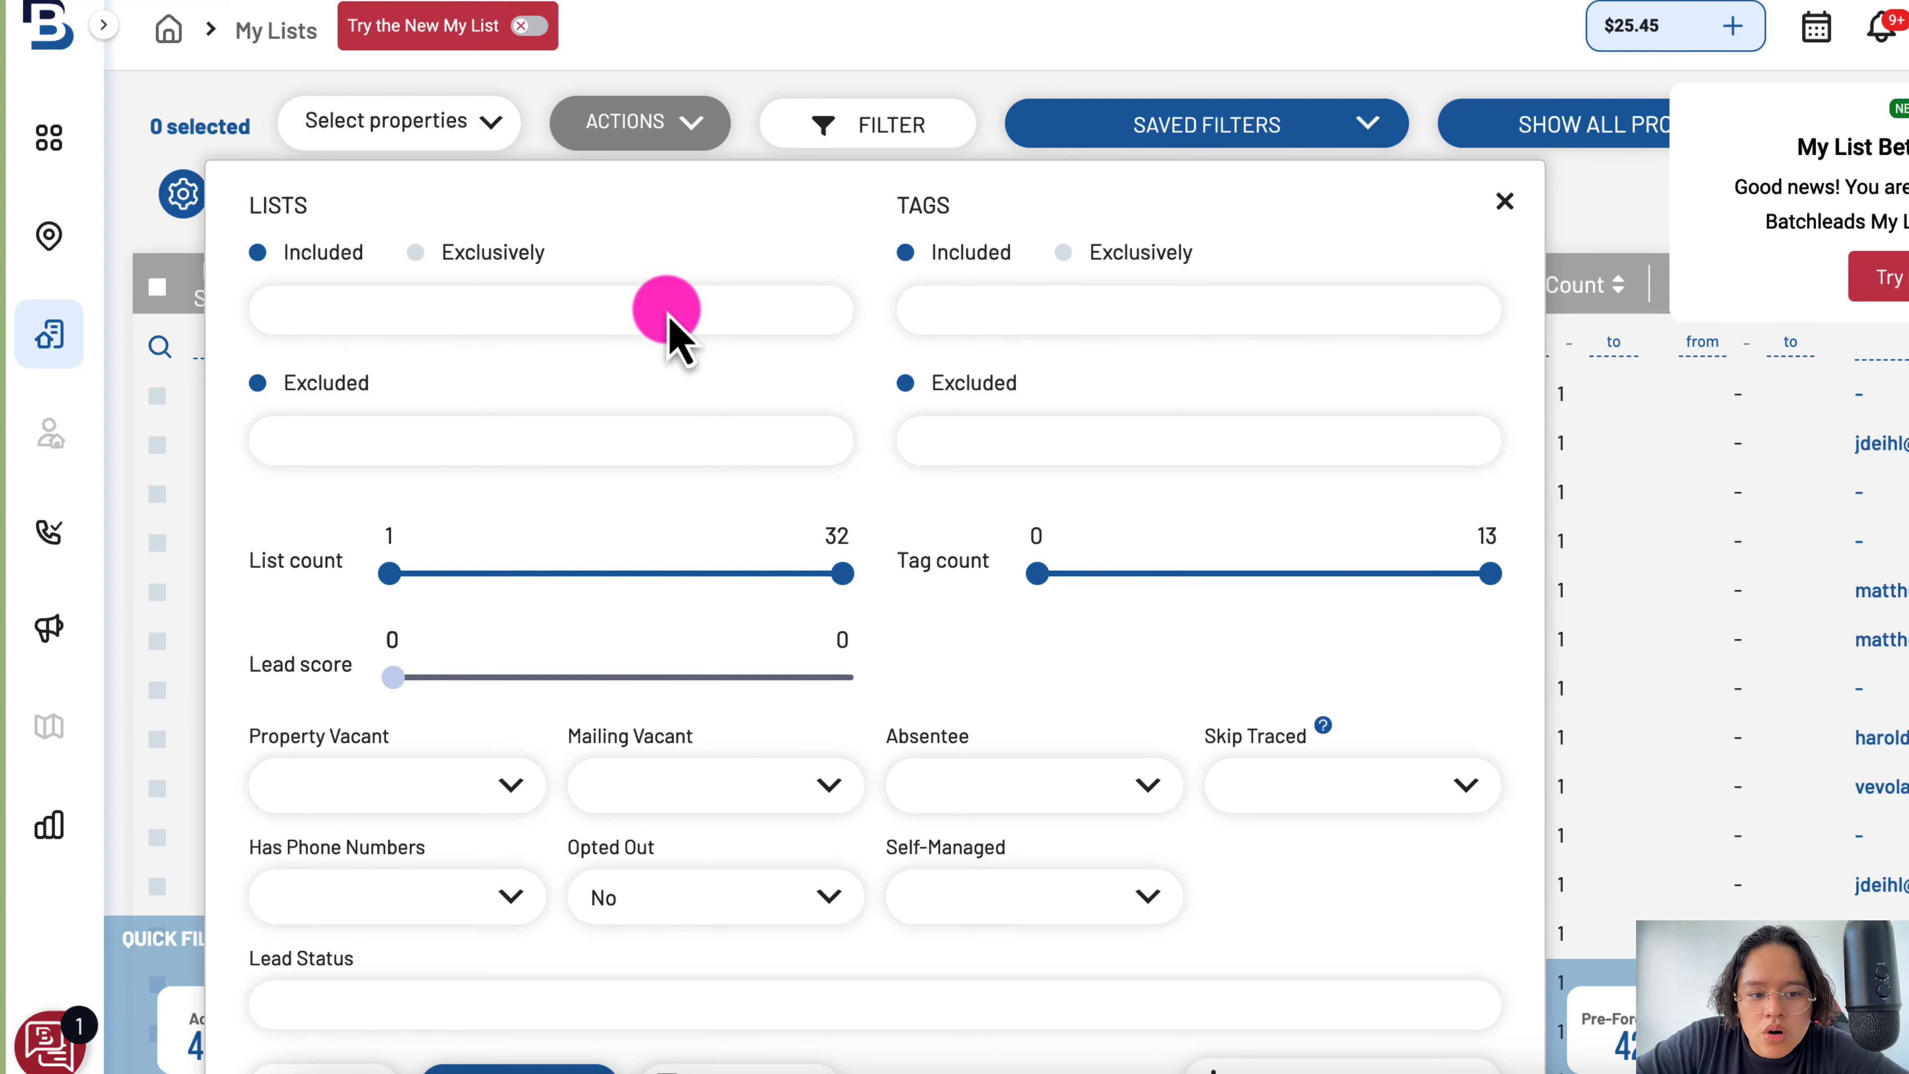
click(620, 312)
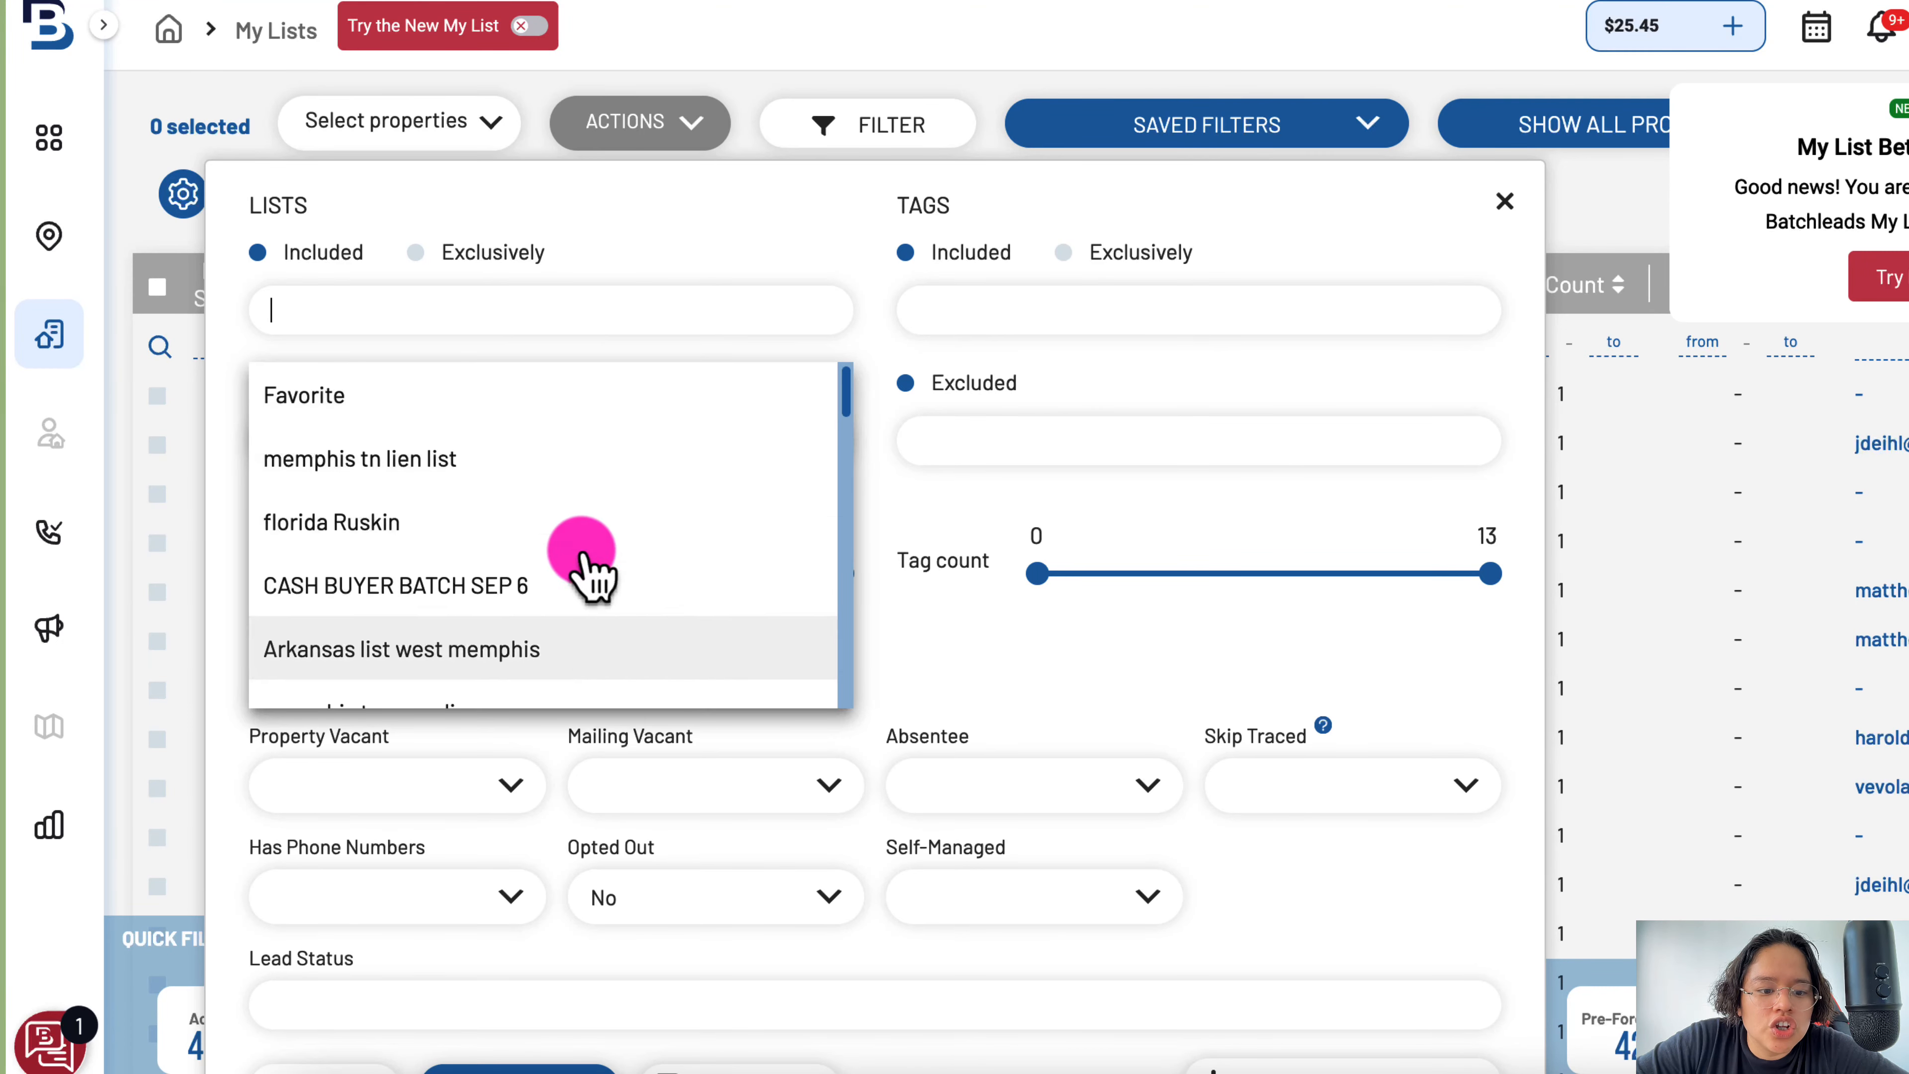
click(748, 645)
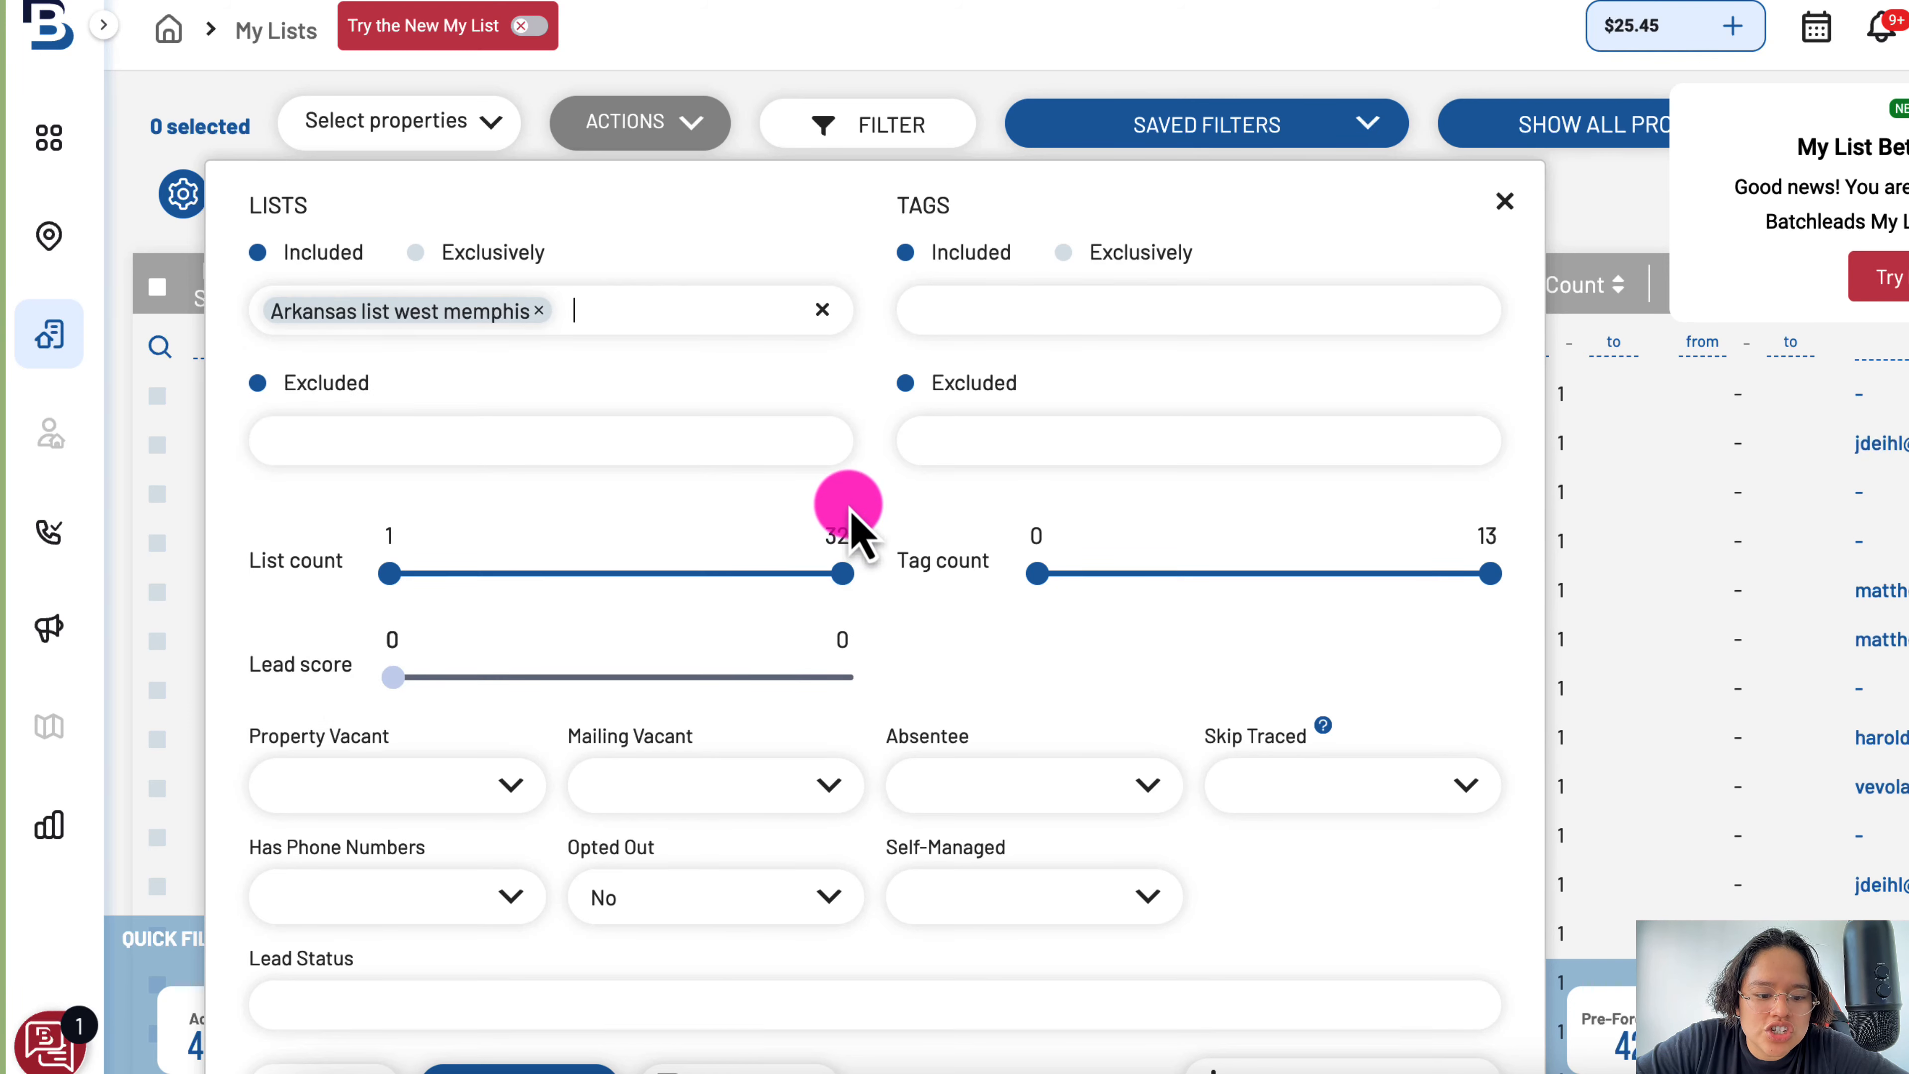
scroll(685, 853, down, 2)
click(477, 954)
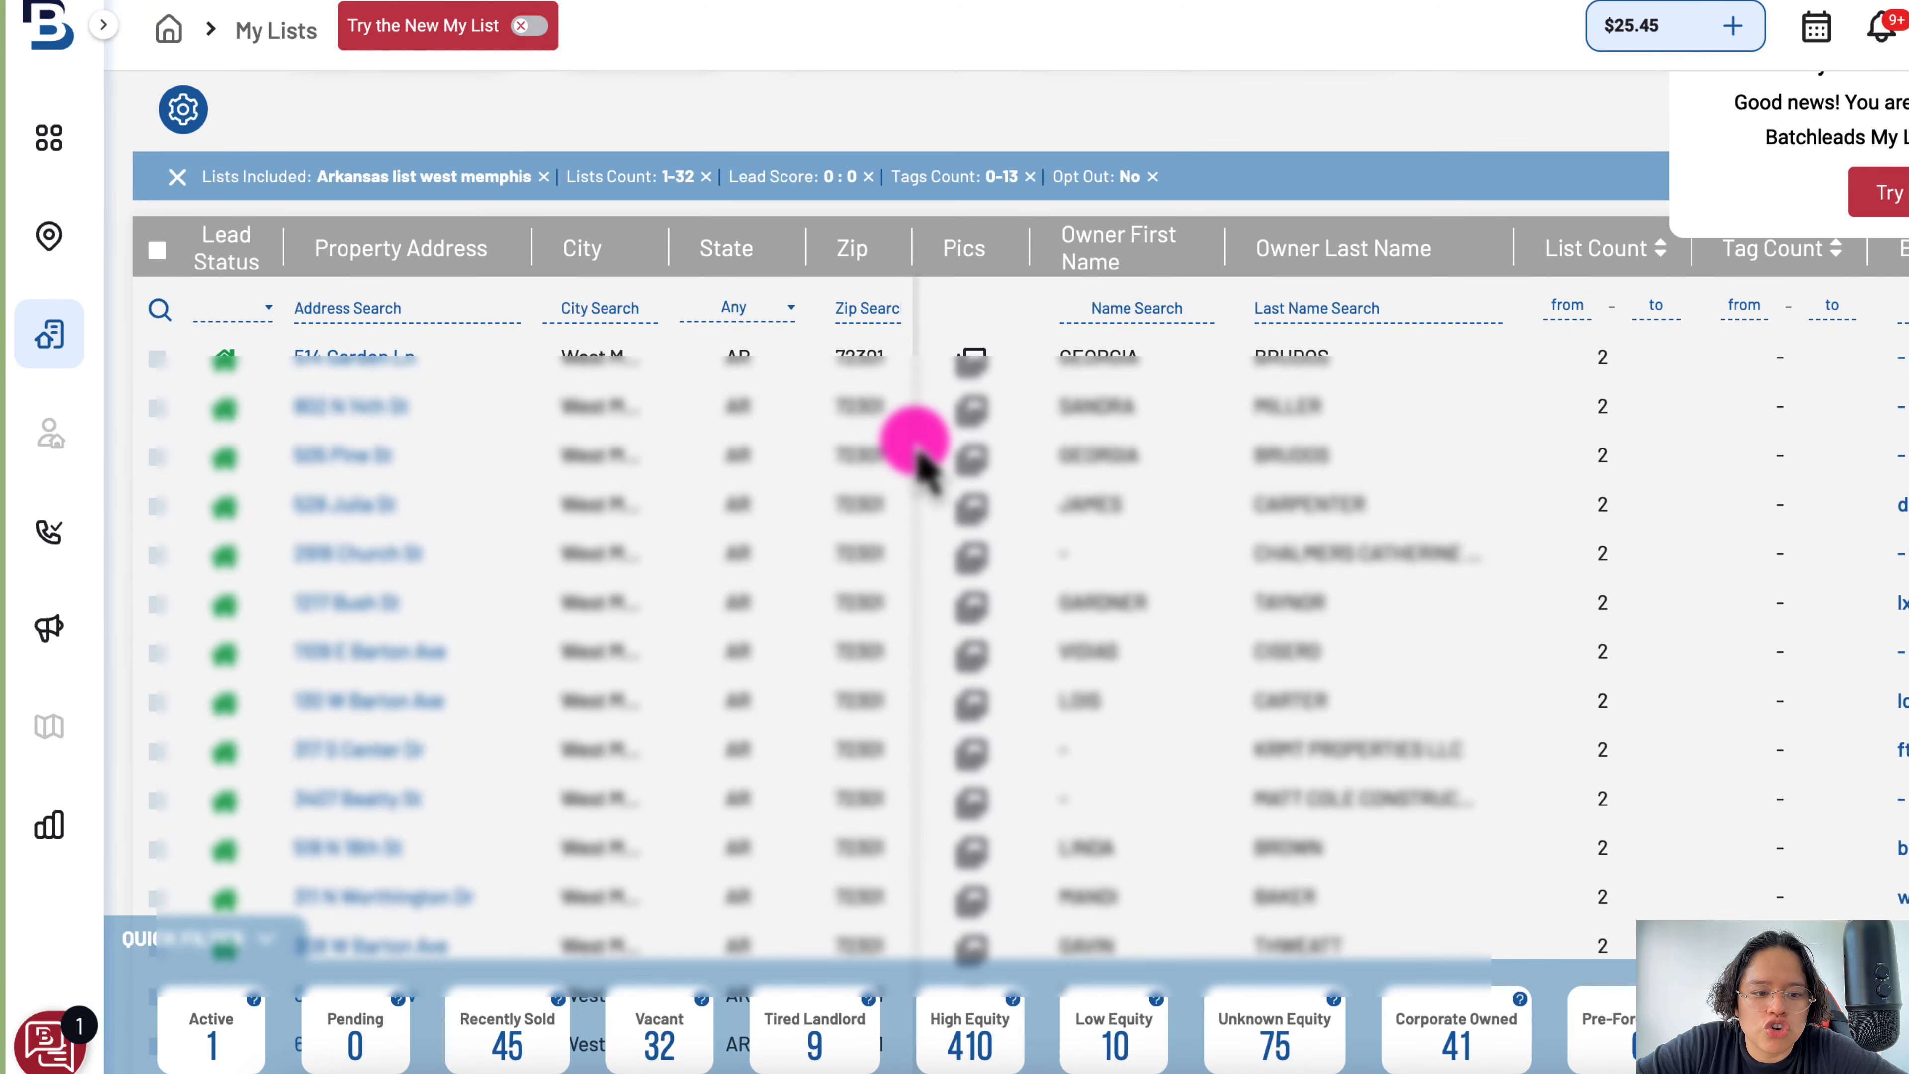
click(158, 252)
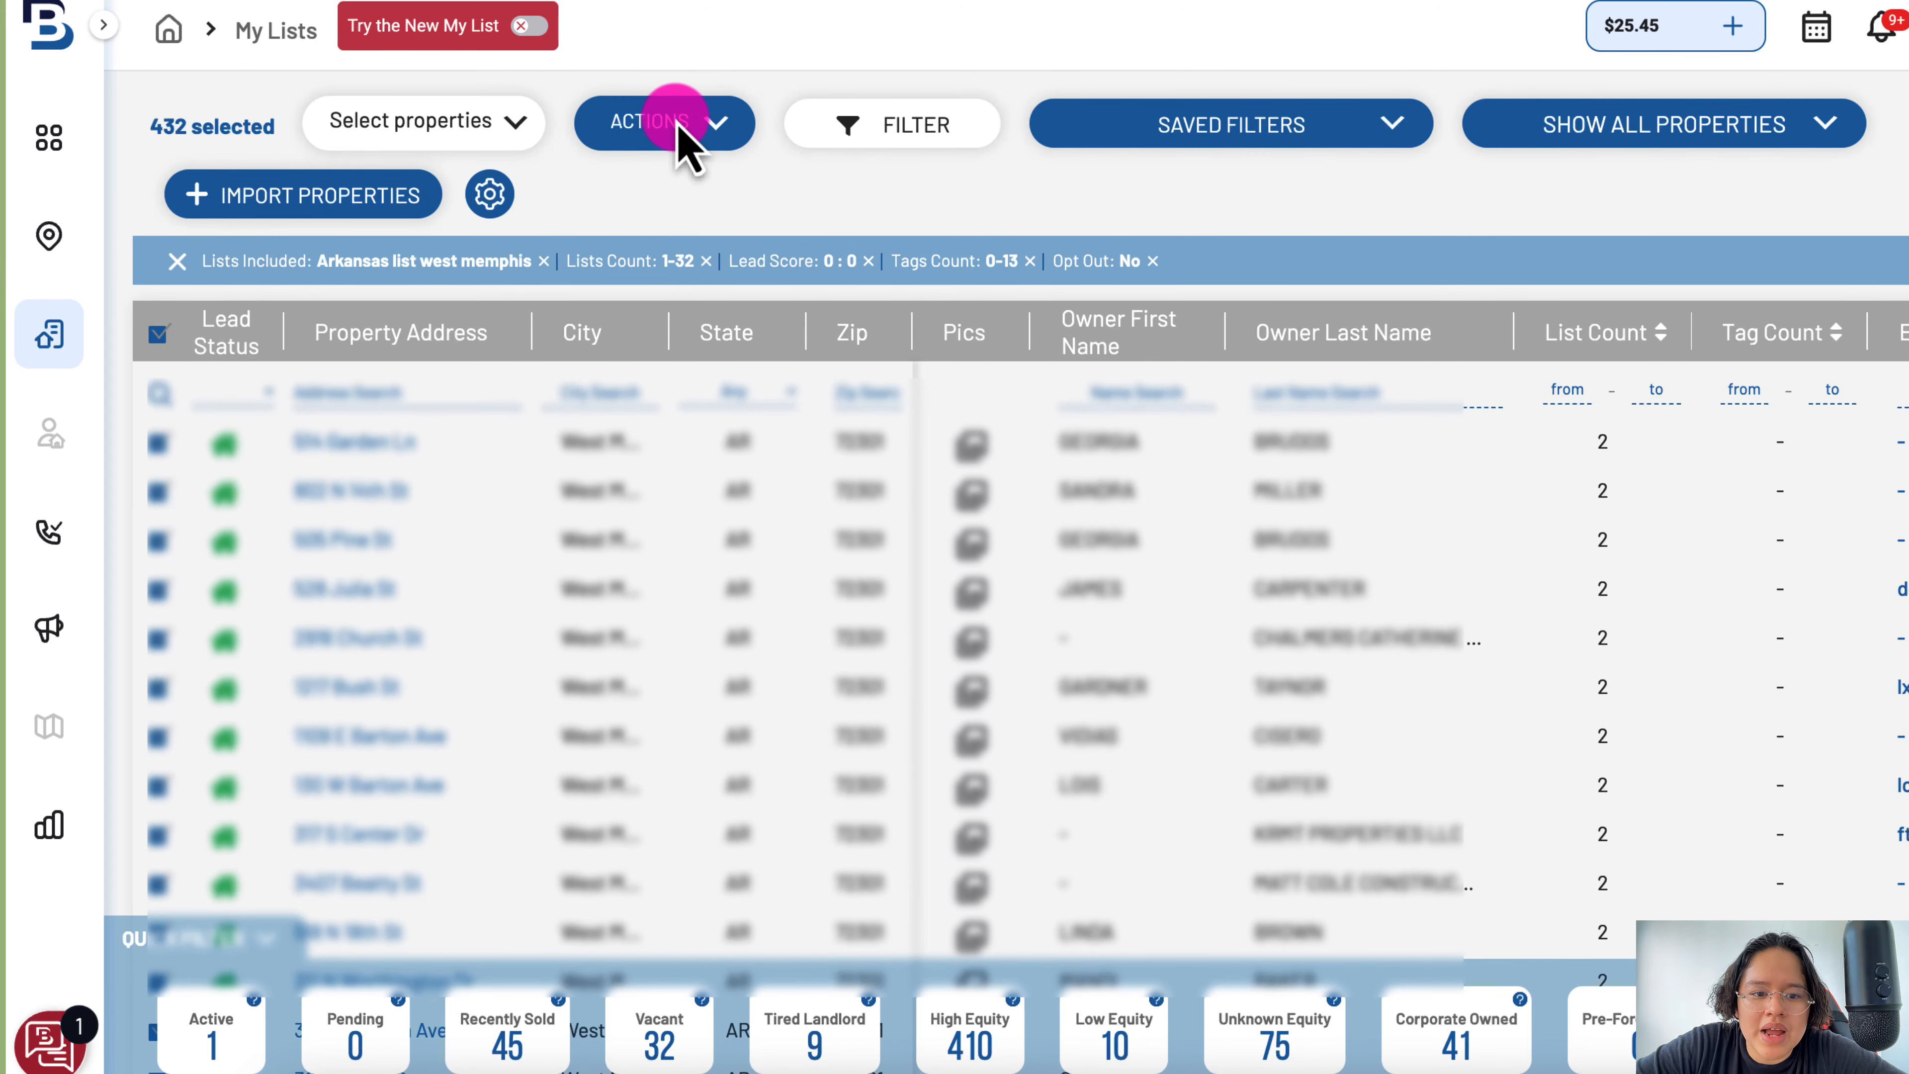
click(714, 136)
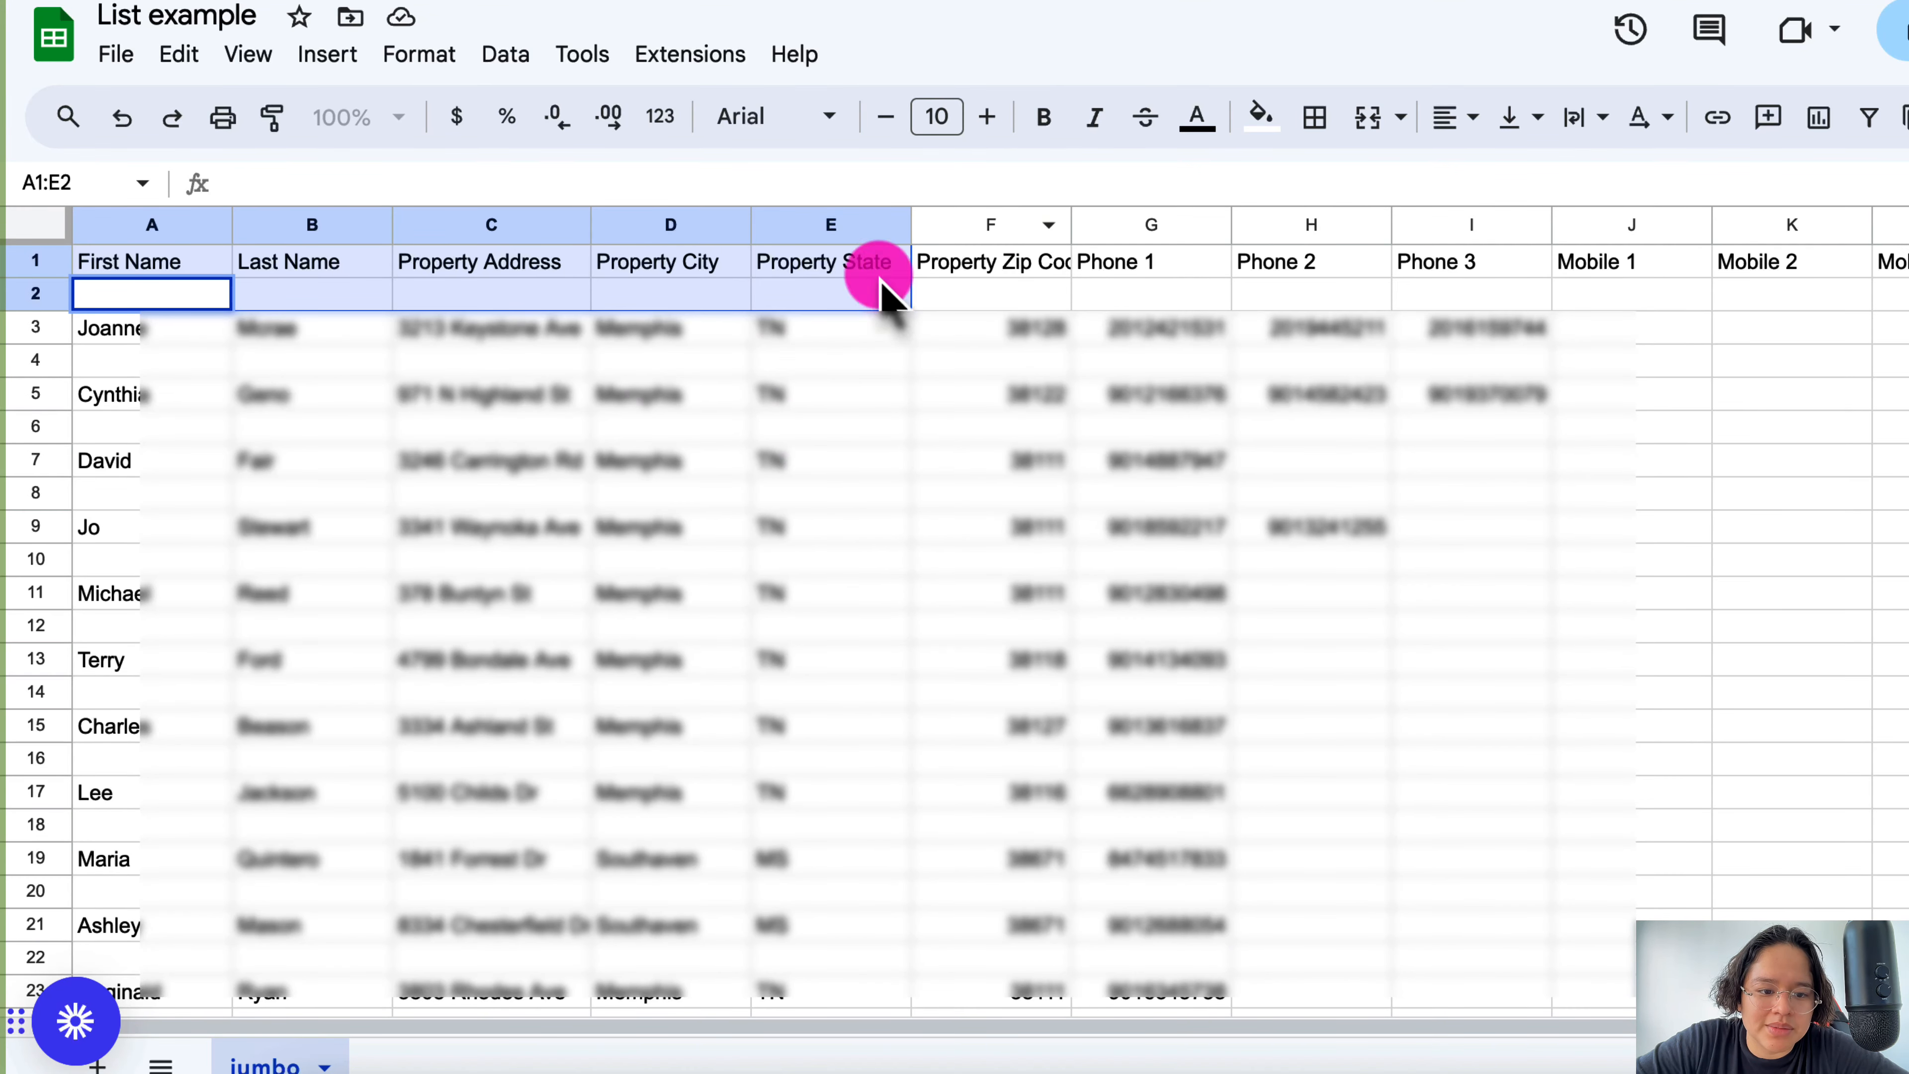
- Switch to the "List example" spreadsheet in Google Sheets and examine its name, property address, phone and mobile columns
click(929, 461)
click(160, 265)
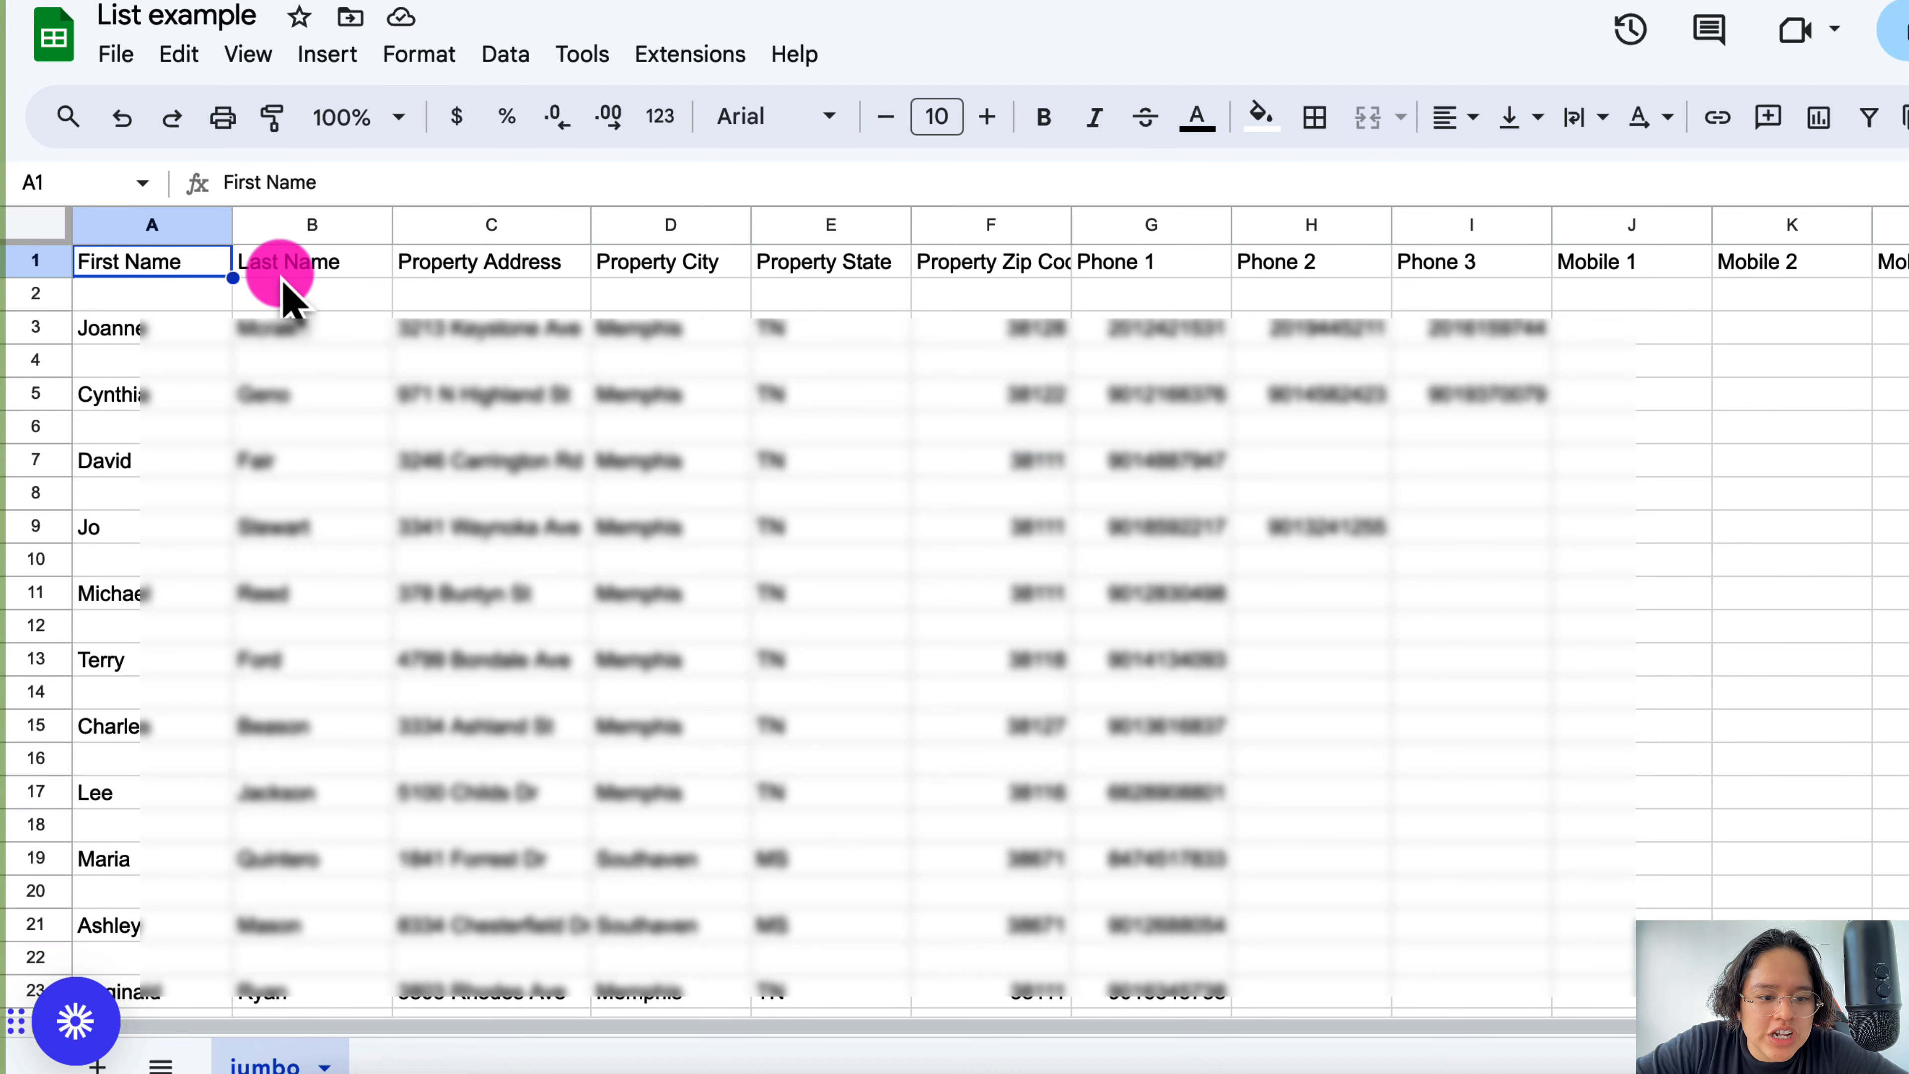
click(485, 267)
click(718, 270)
click(865, 271)
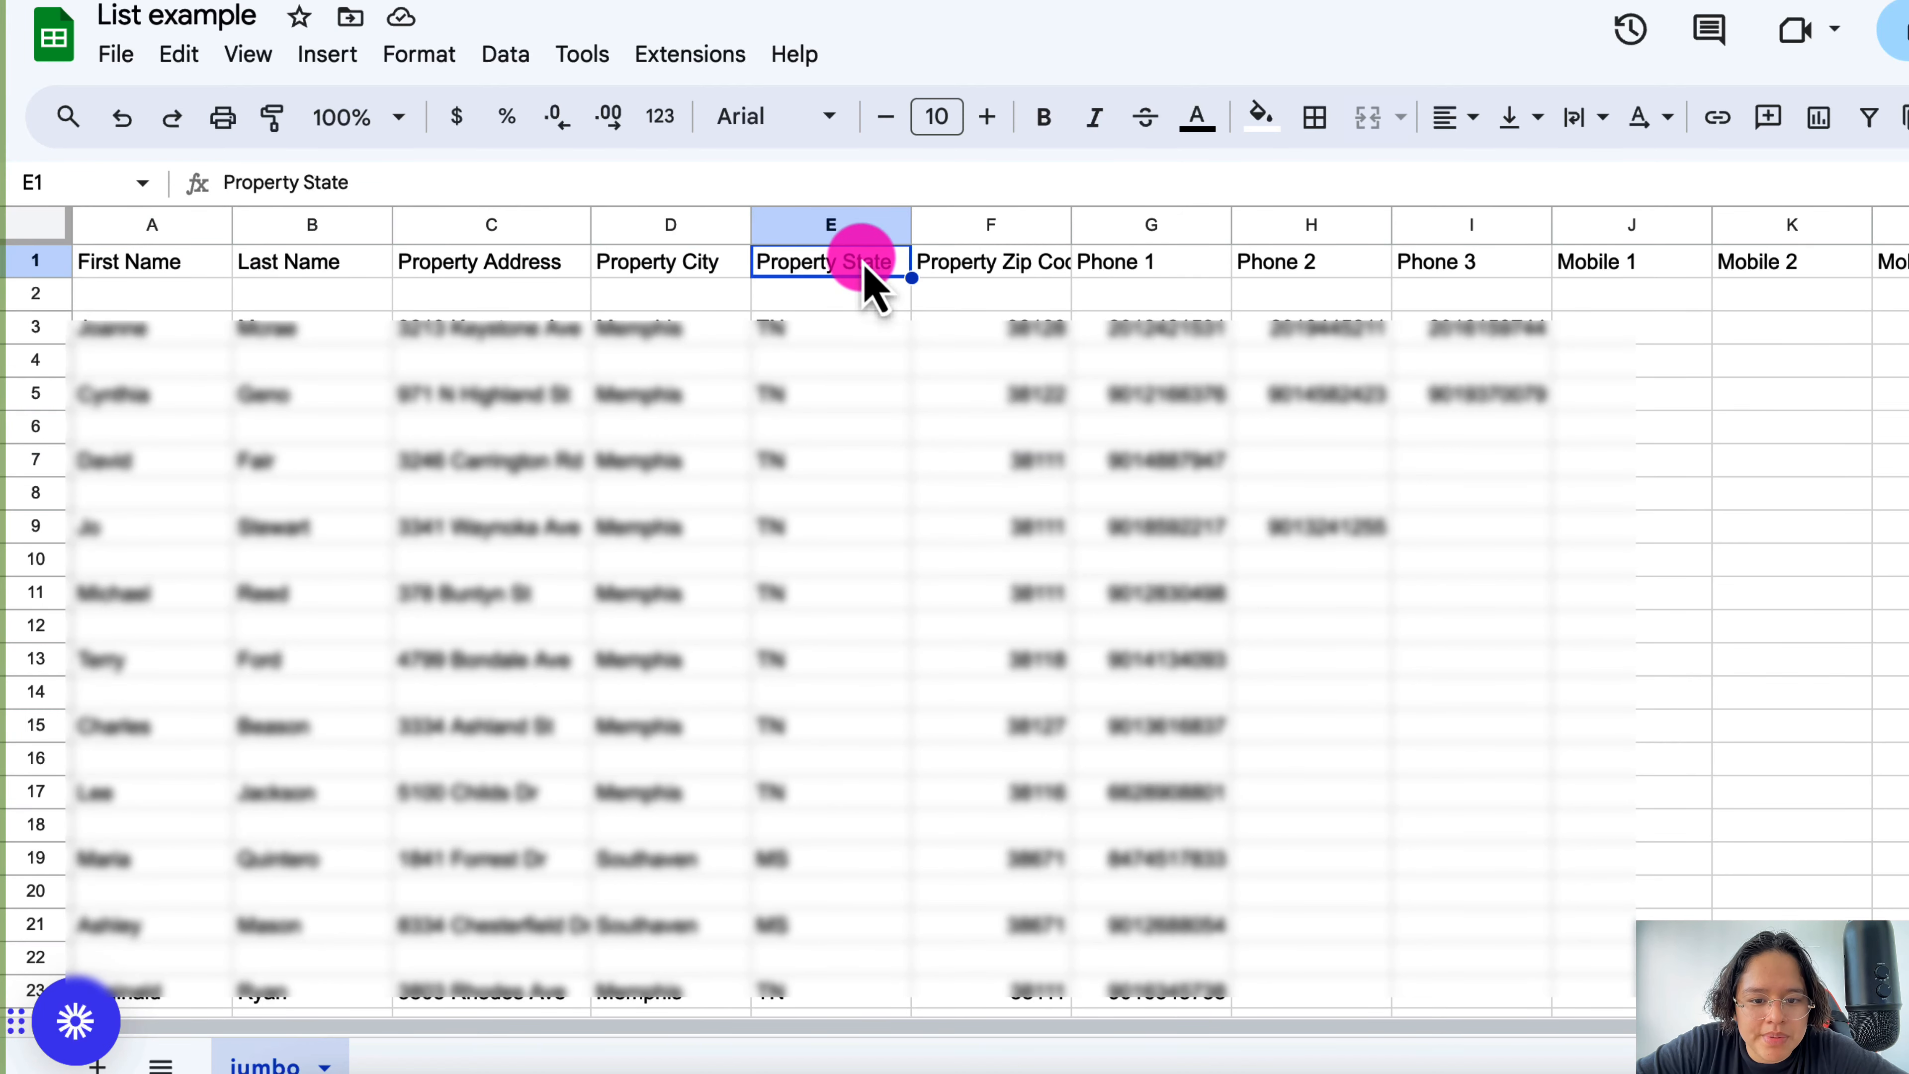
click(1015, 264)
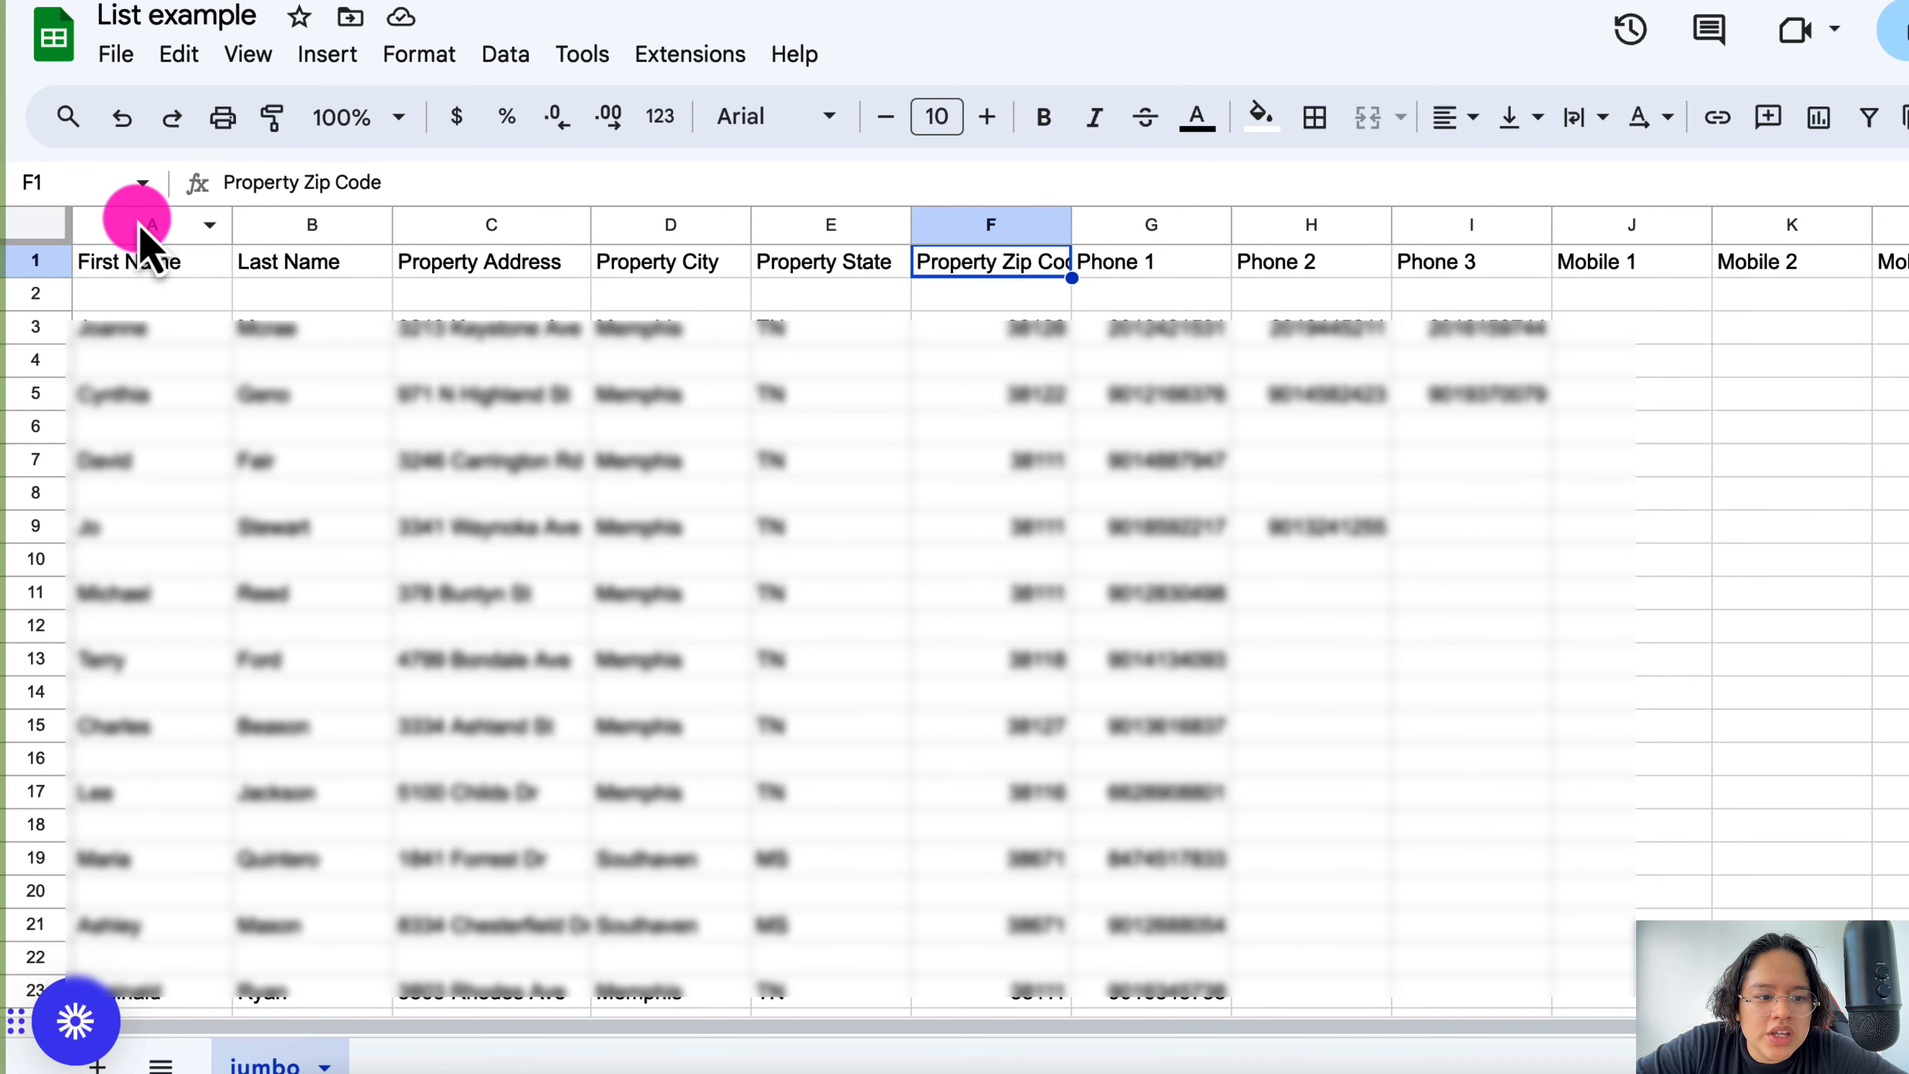
drag(142, 230, 1007, 296)
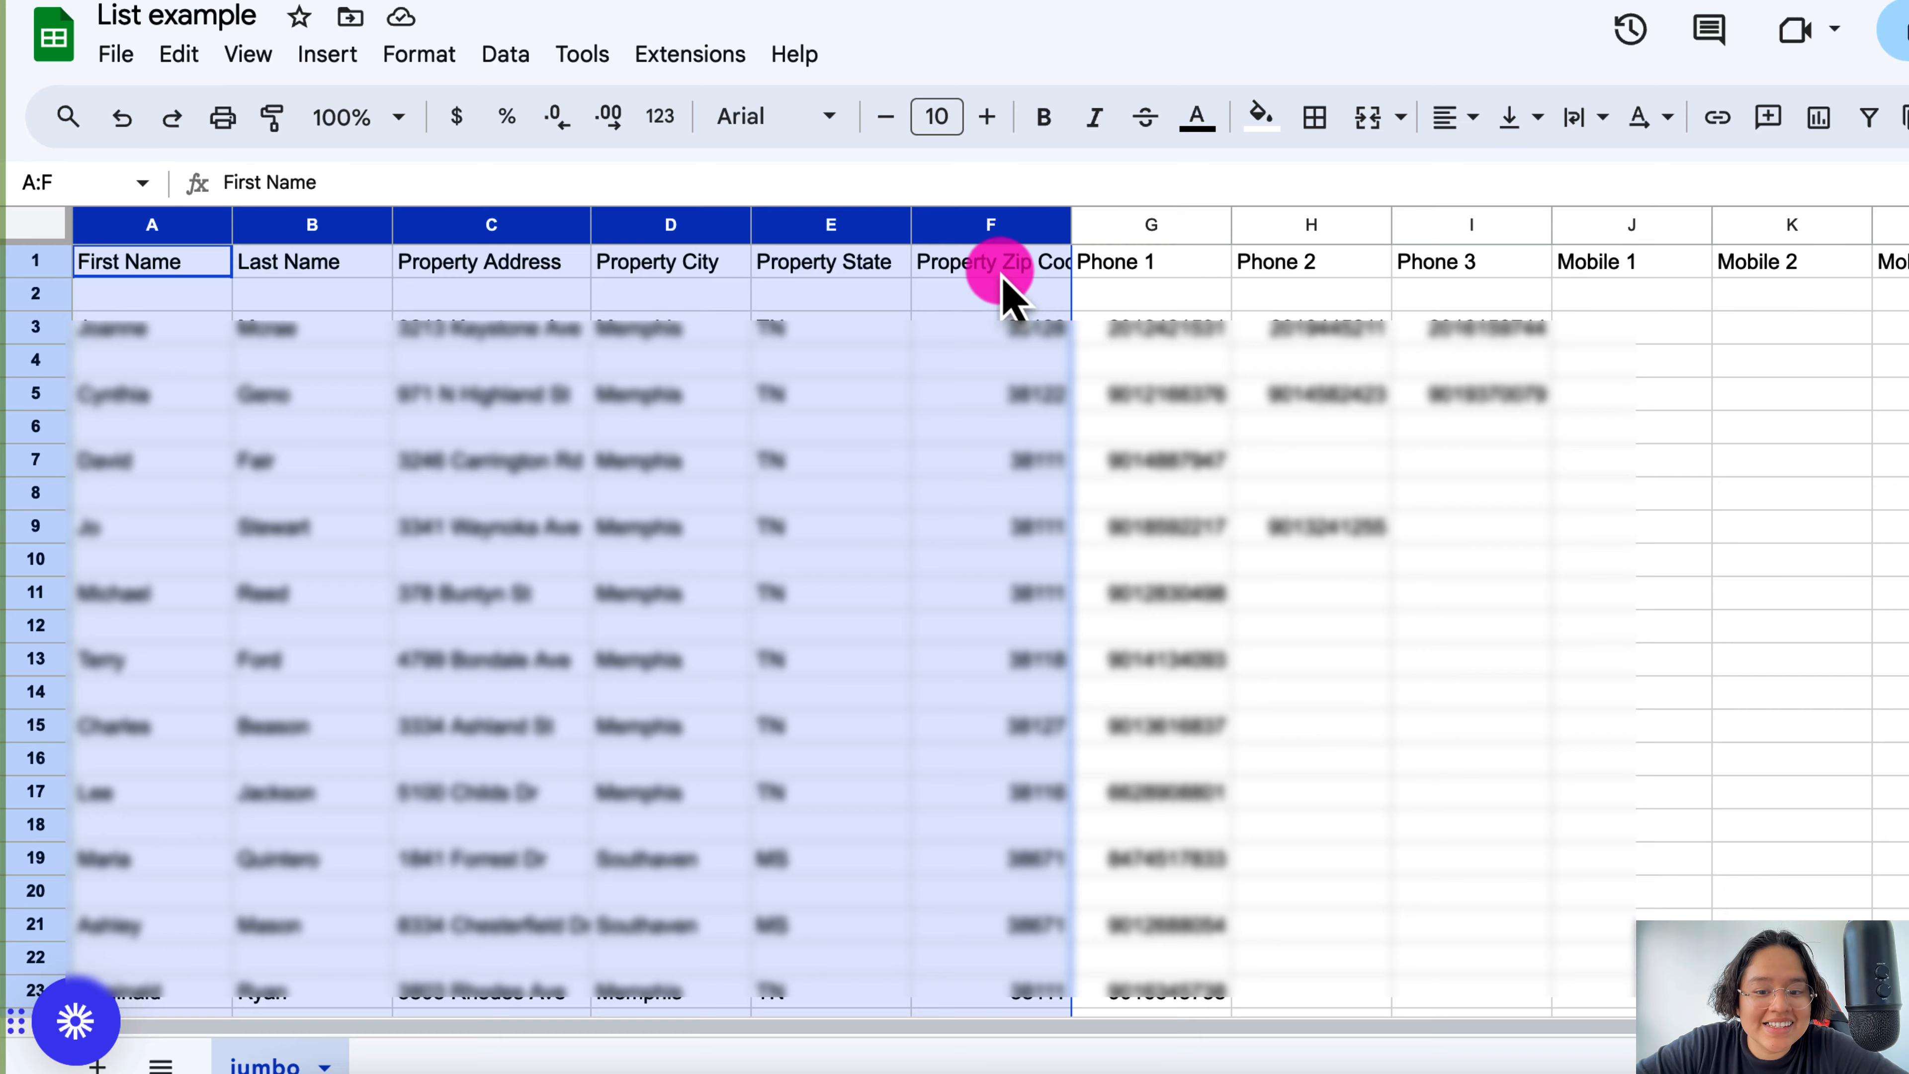
drag(1143, 218, 1887, 229)
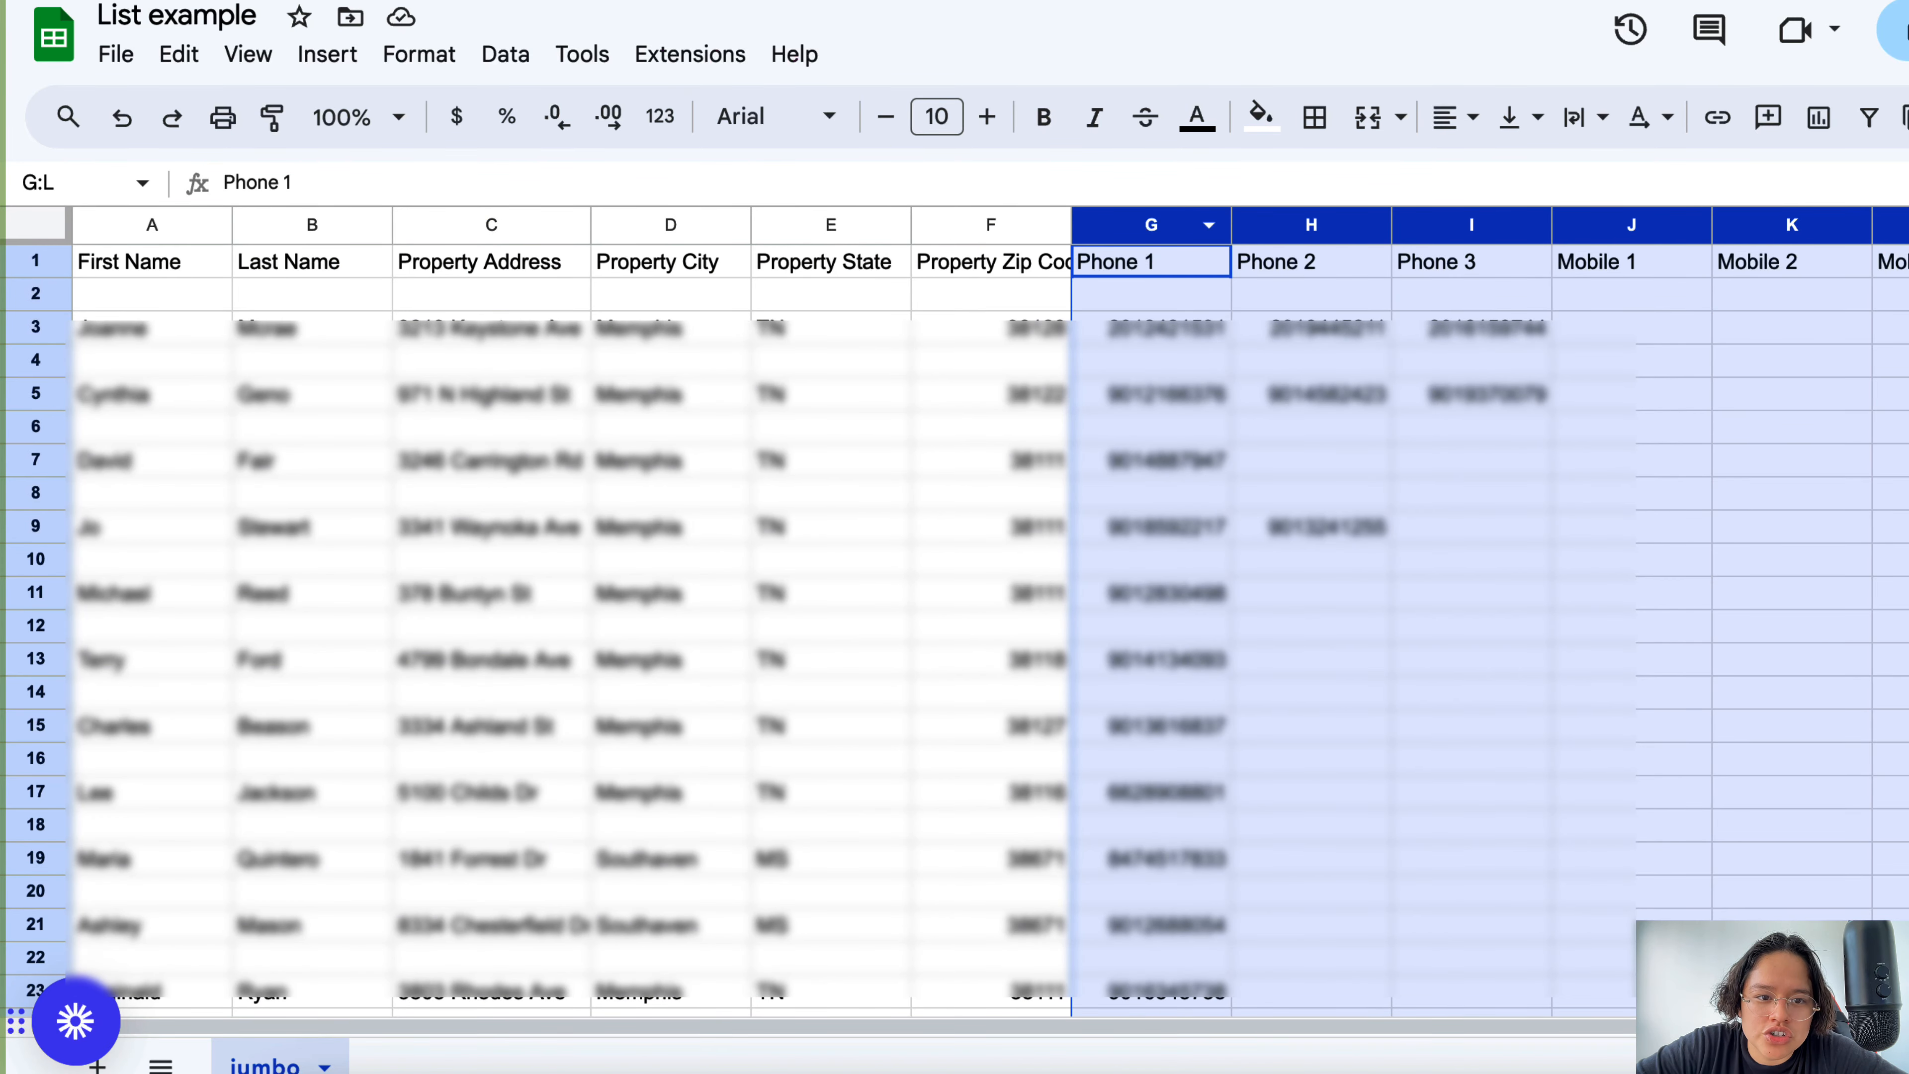
- Switch to the "List pulling and skiptracing" Google Slides deck and present "The Fastest Way To Get A List" slide, revealing its first item
click(518, 1)
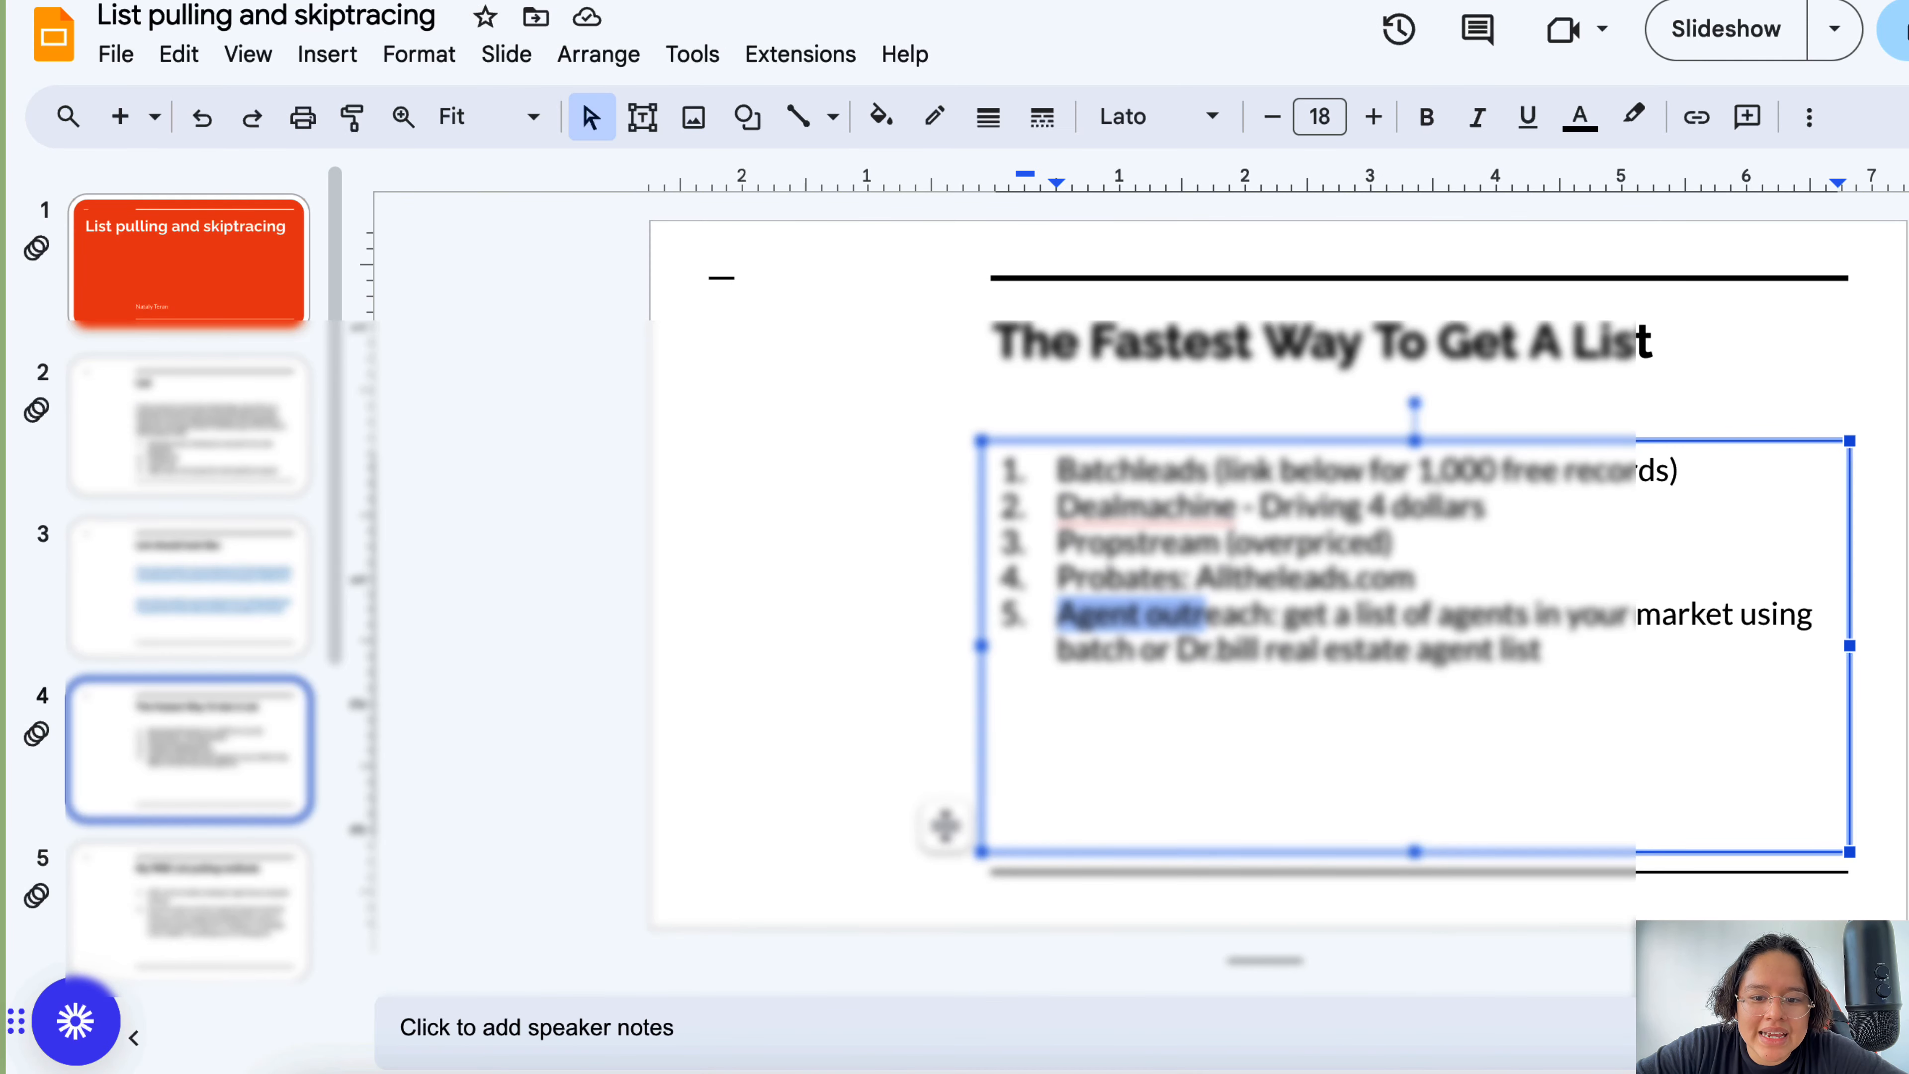
click(1728, 34)
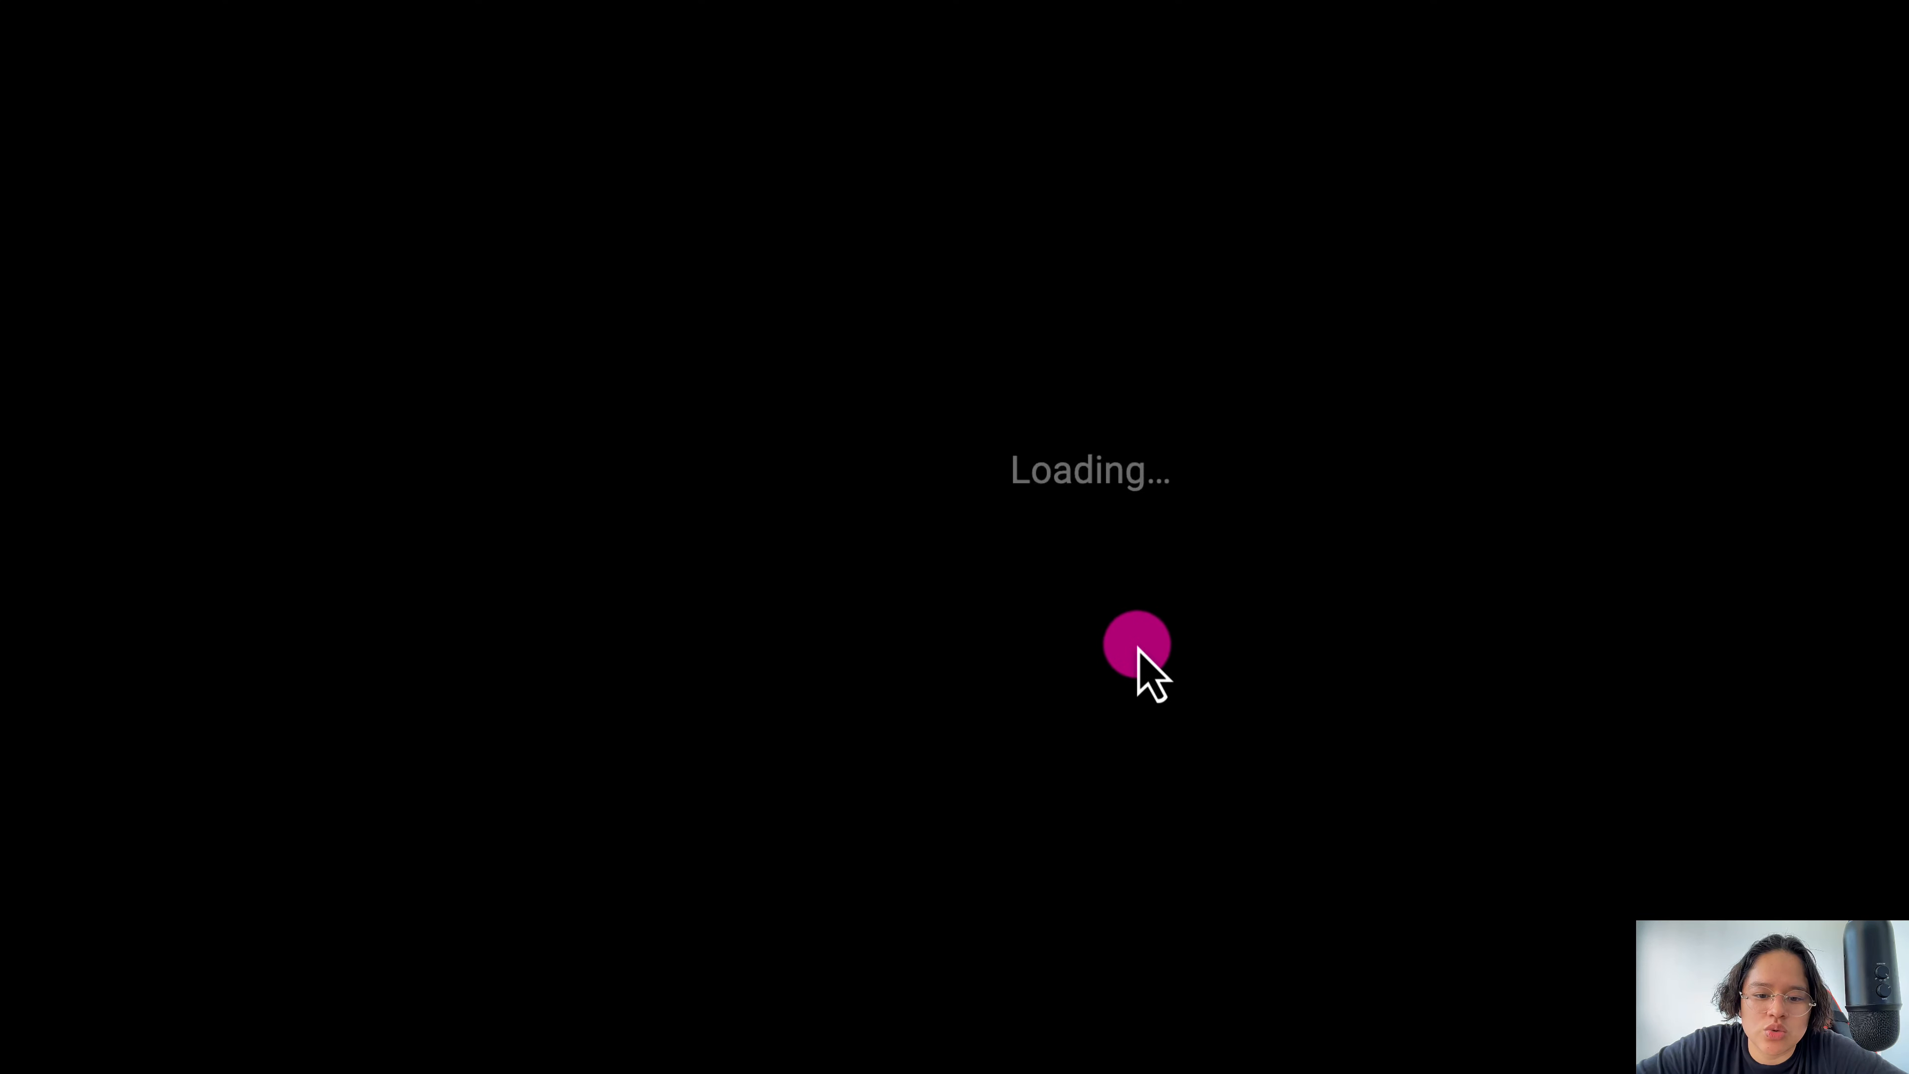
key(Right)
key(Right)
key(Left)
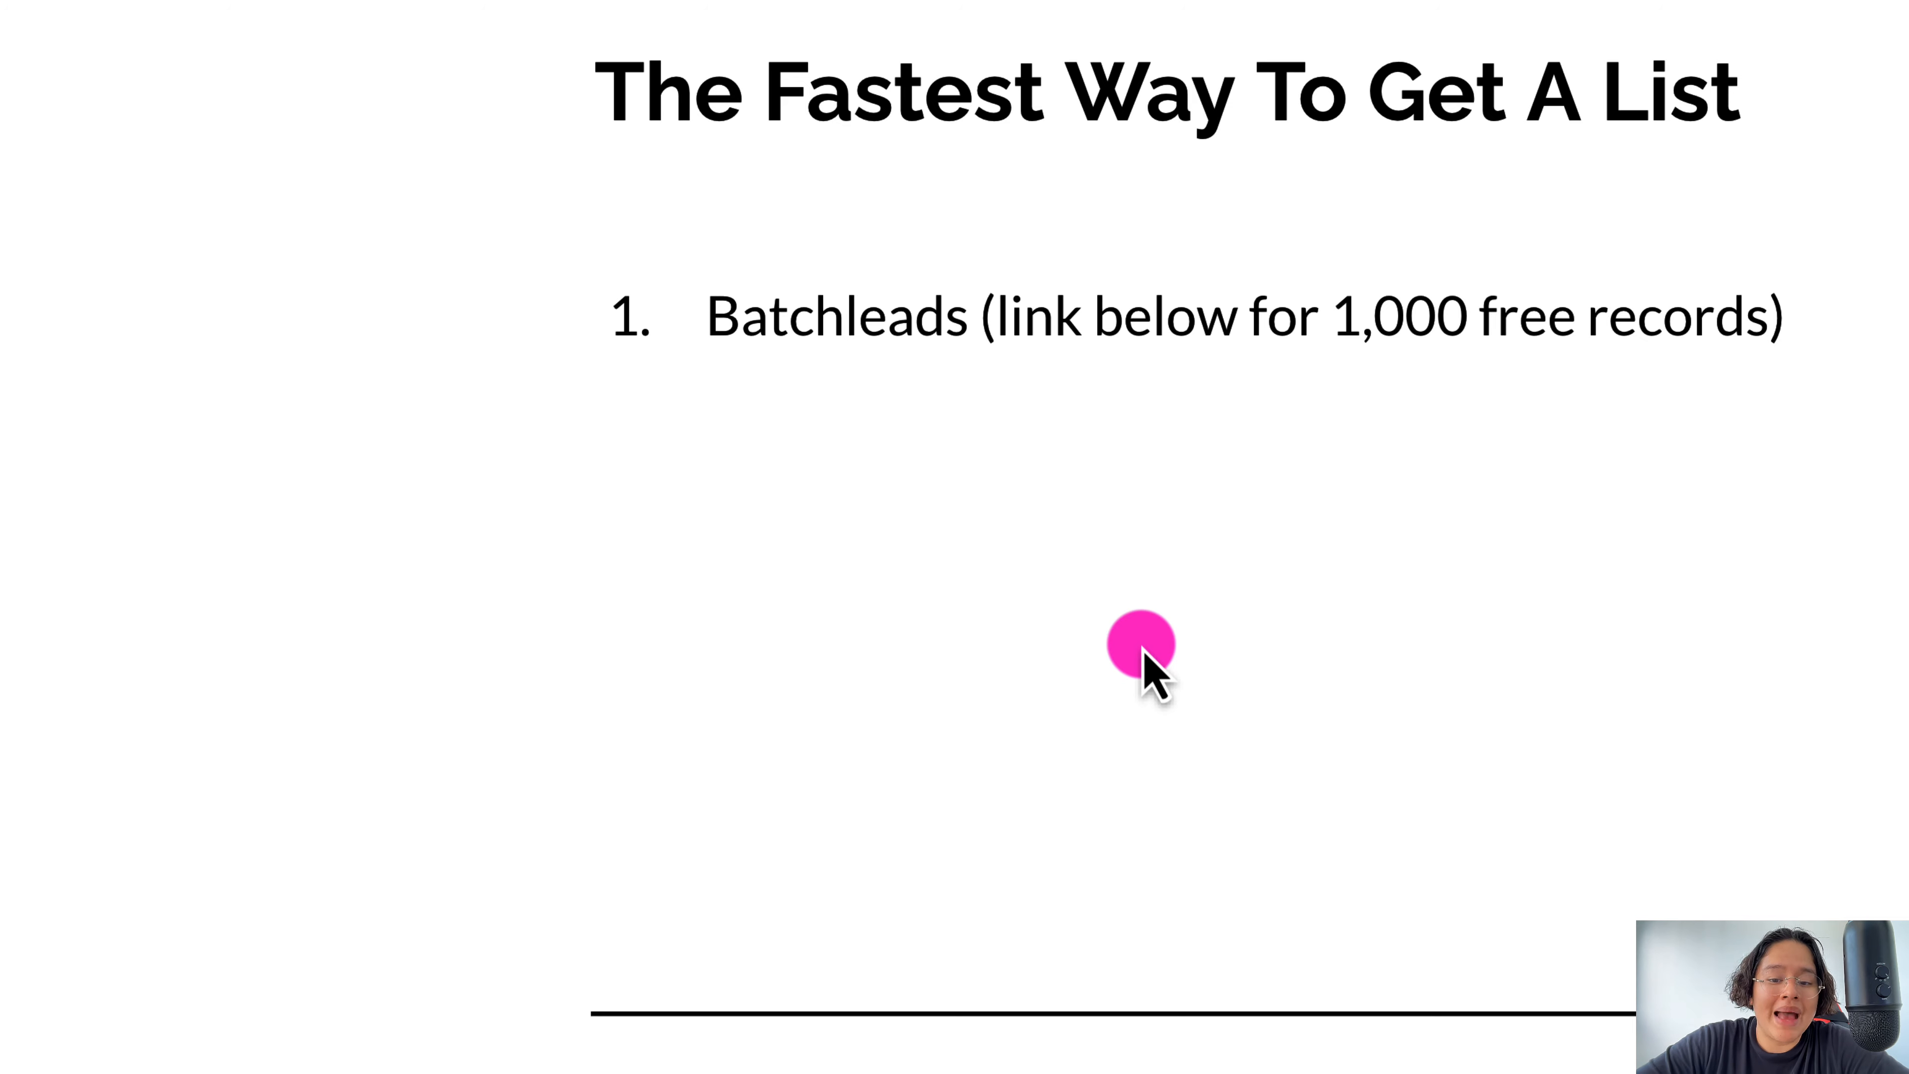